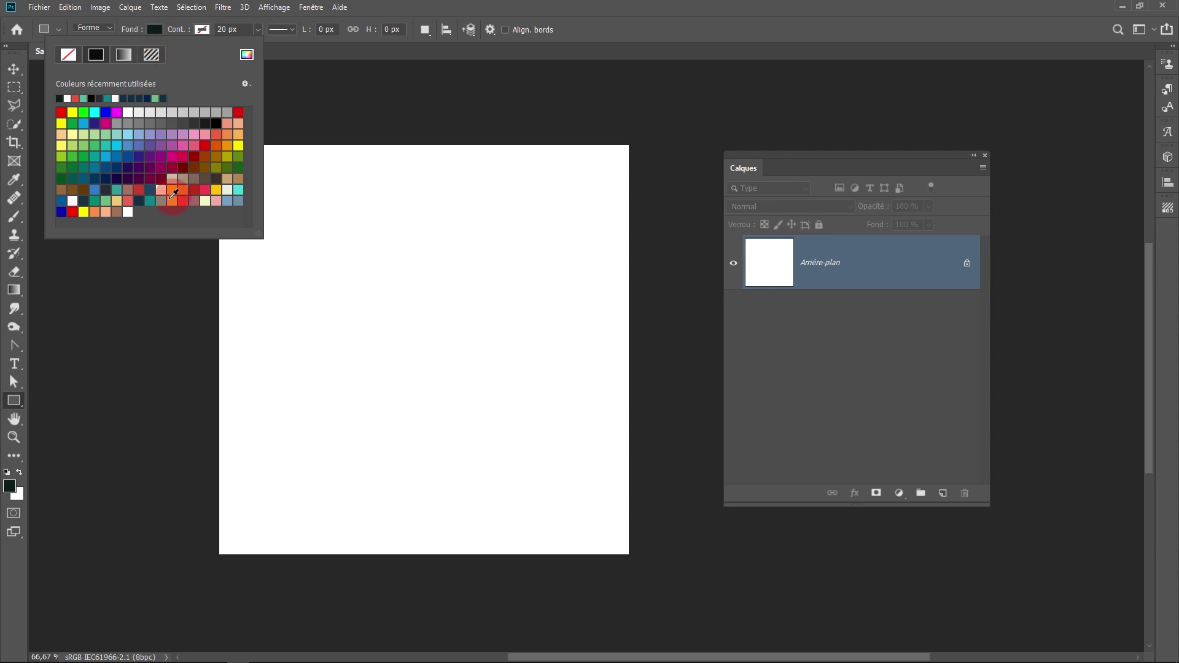
# Draw a teal-filled rectangle about 423 × 138 px, without an outline, above the middle of the canvas.
pyautogui.click(150, 200)
pyautogui.click(307, 28)
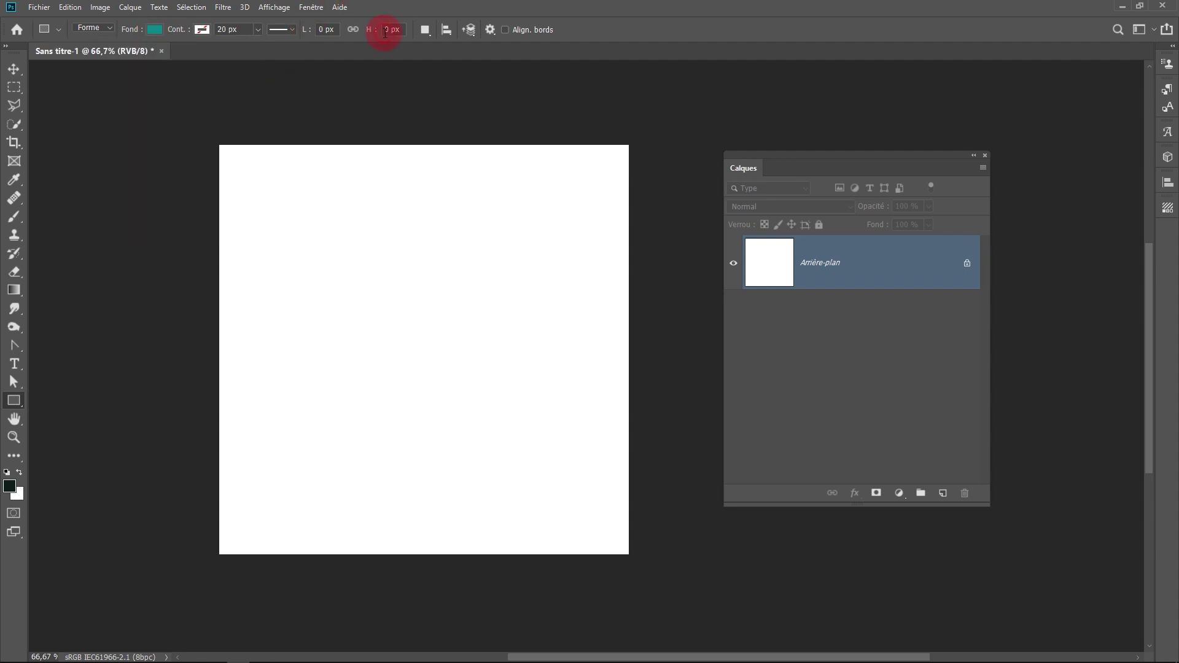
pyautogui.moveTo(317, 280); pyautogui.dragTo(491, 336)
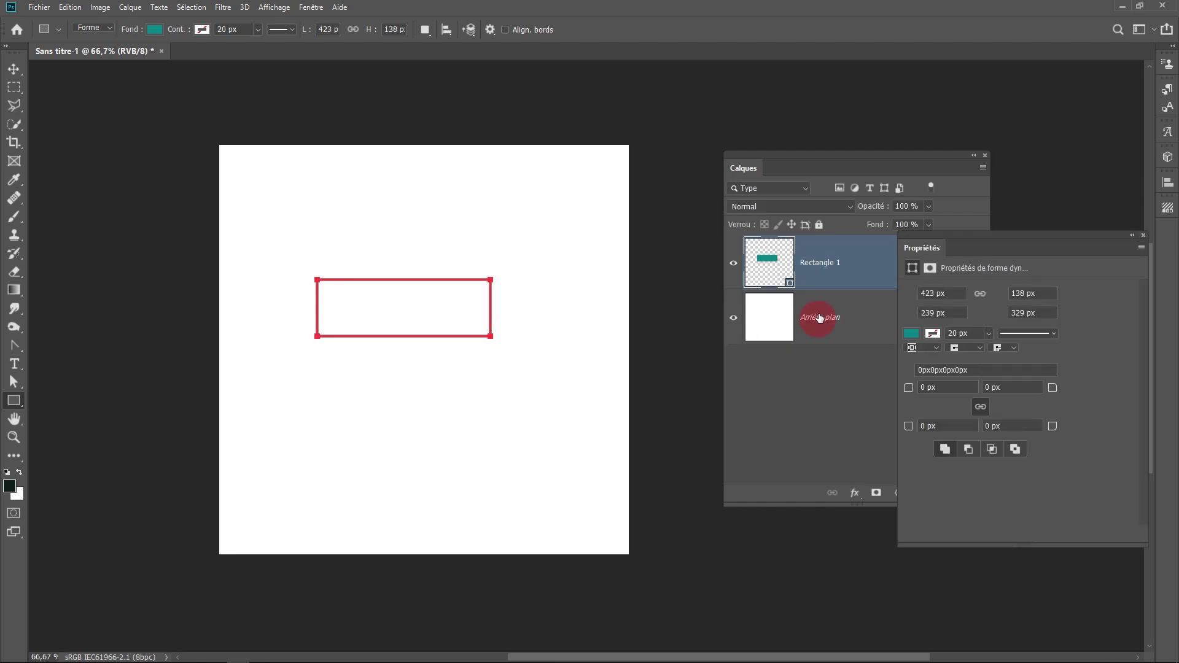
pyautogui.click(1143, 235)
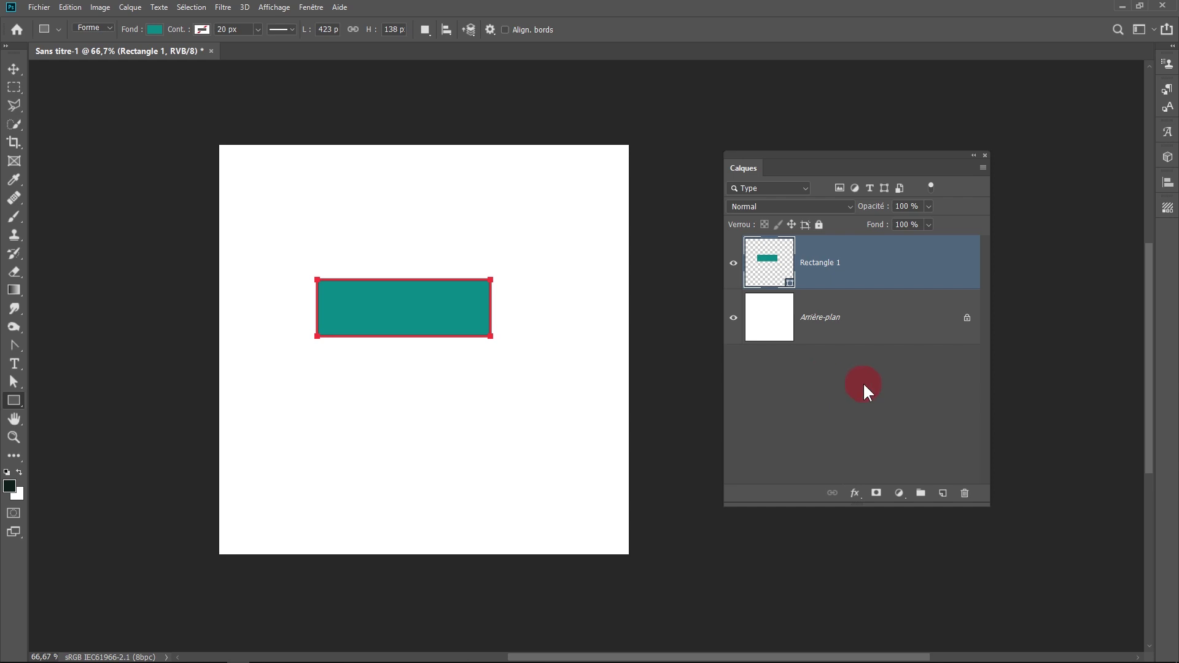
# Add a solid colour fill layer in turquoise #26c1bc directly above the Arrière-plan layer.
pyautogui.click(863, 332)
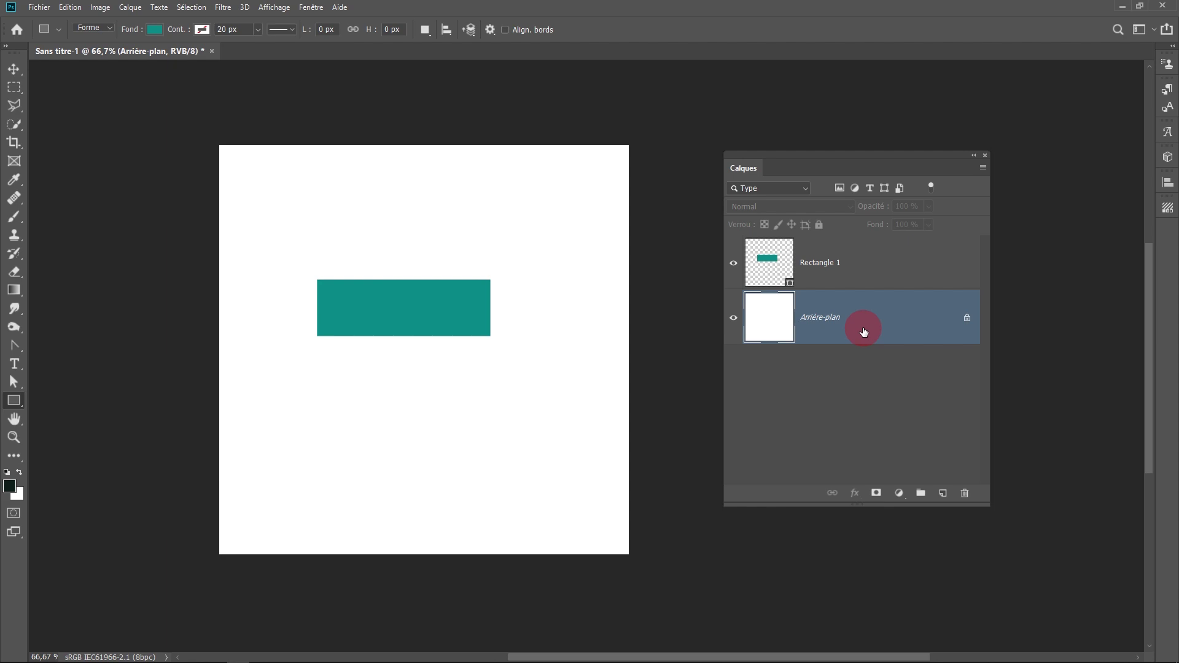
pyautogui.click(900, 495)
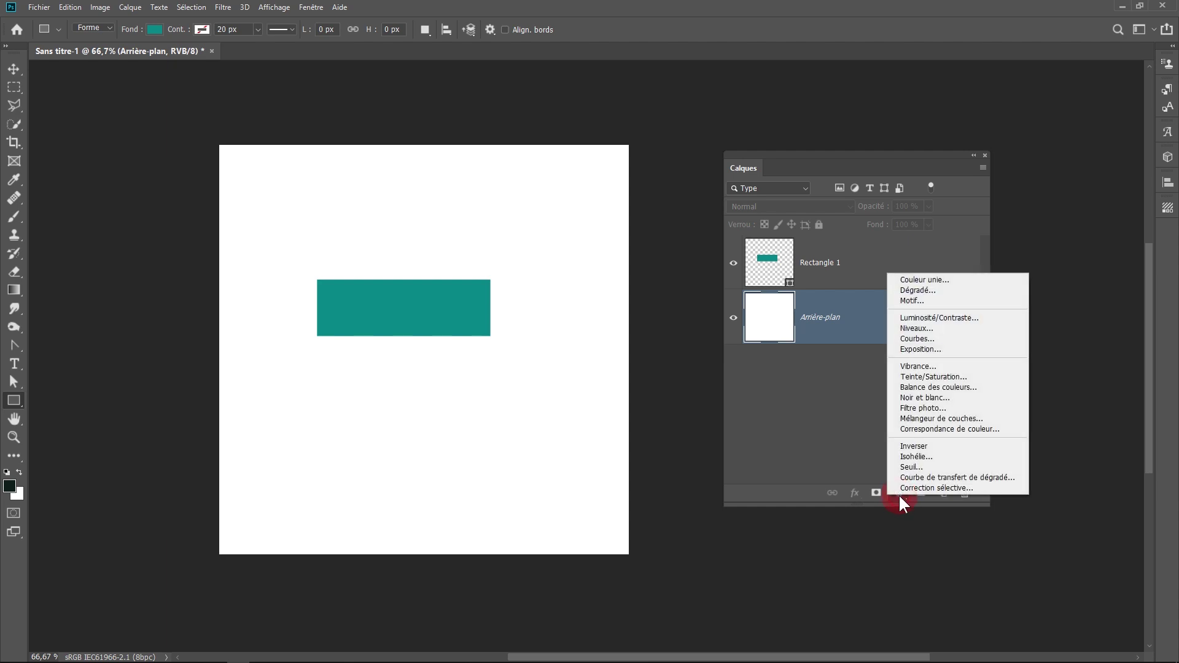
pyautogui.click(950, 282)
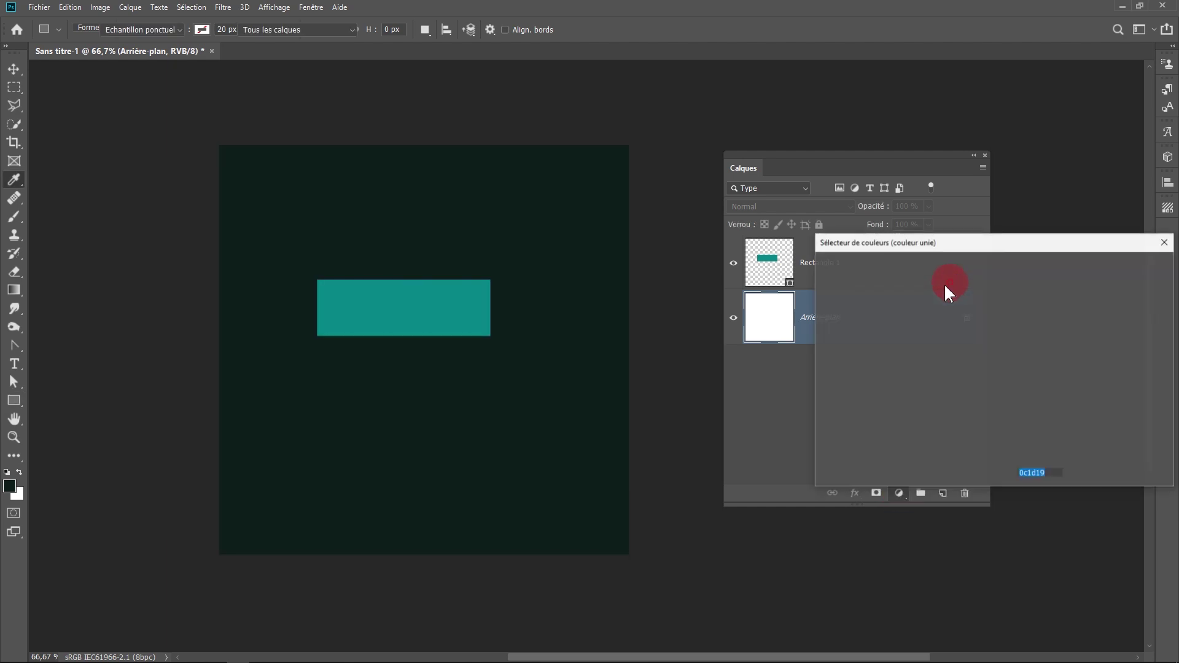
pyautogui.click(993, 404)
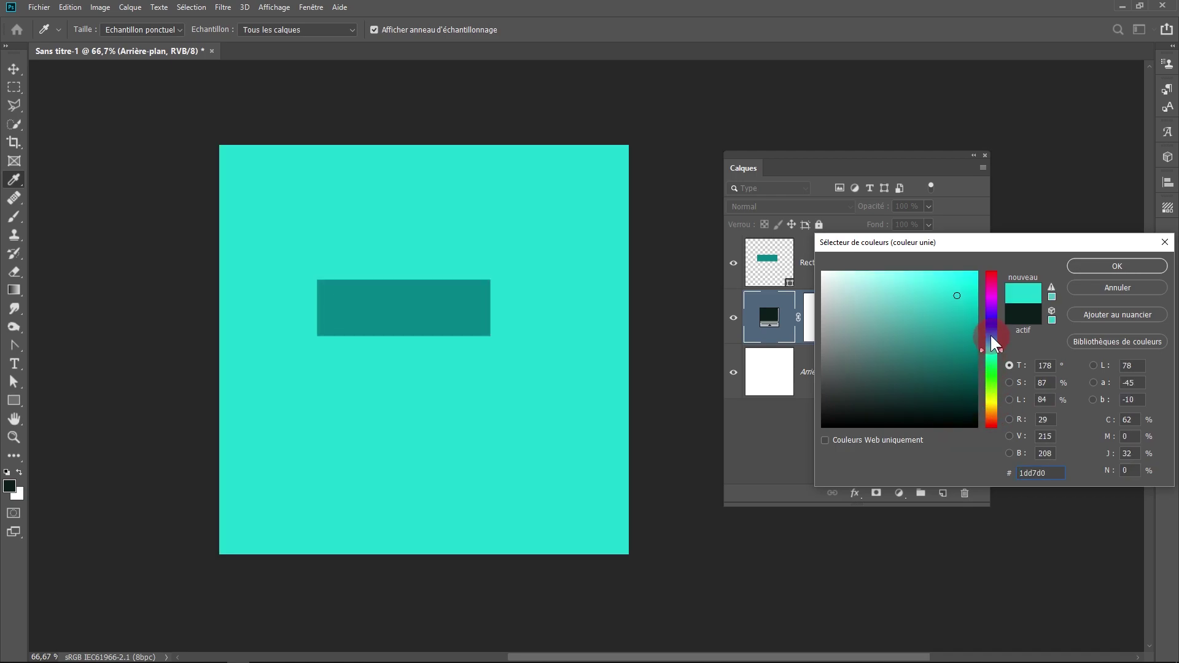
pyautogui.click(965, 296)
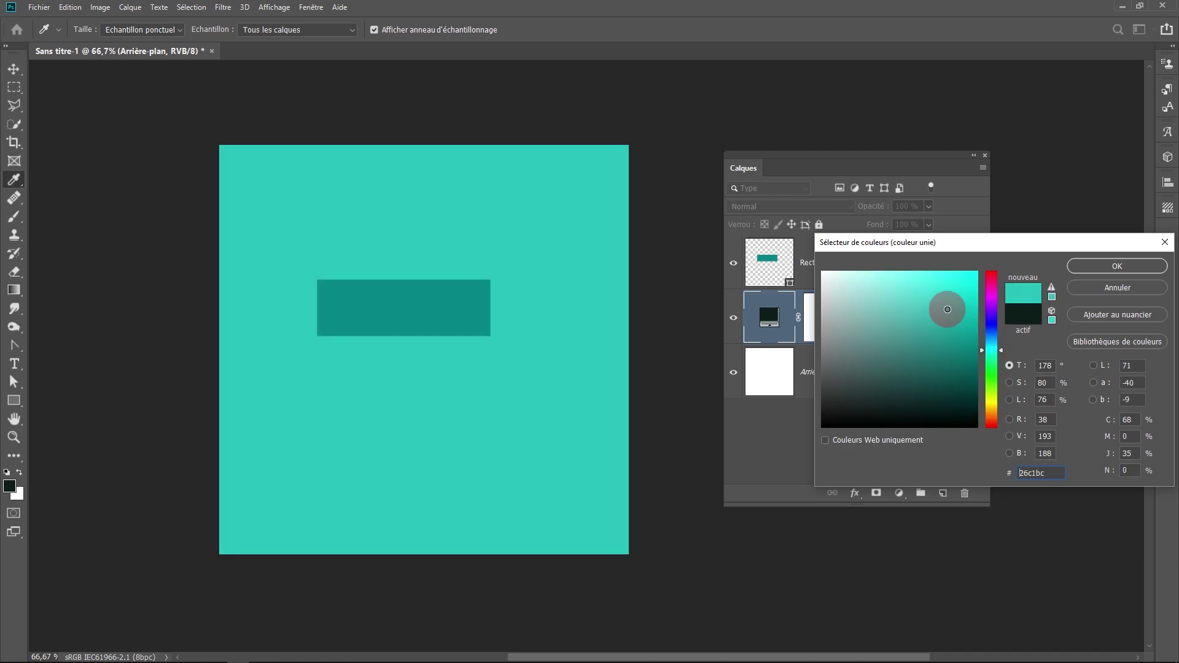
pyautogui.click(1109, 266)
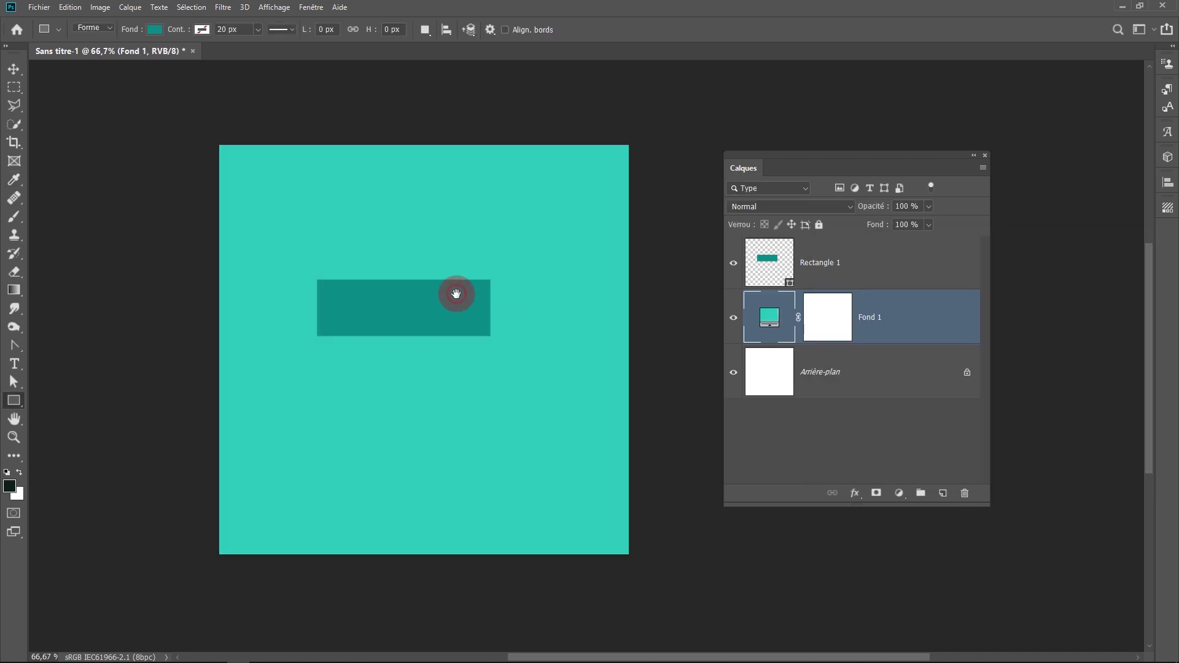
# Apply a Biseautage & estampage effect to the Rectangle 1 layer and restore its default parameters.
pyautogui.scroll(2, 442, 301)
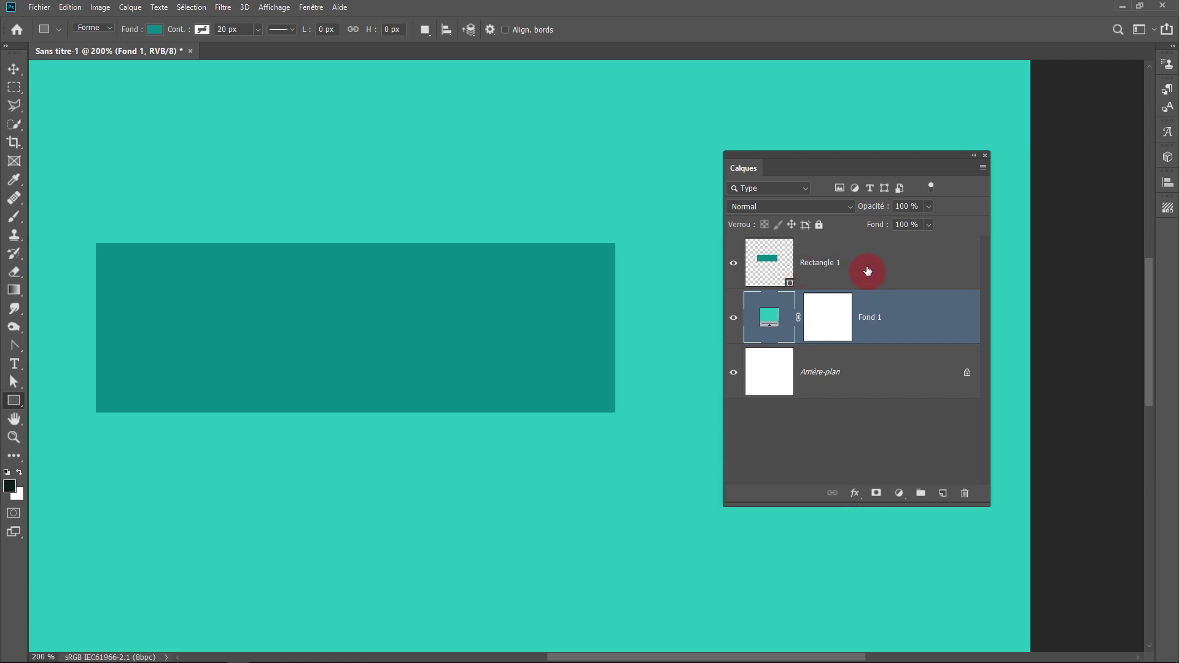
pyautogui.click(869, 264)
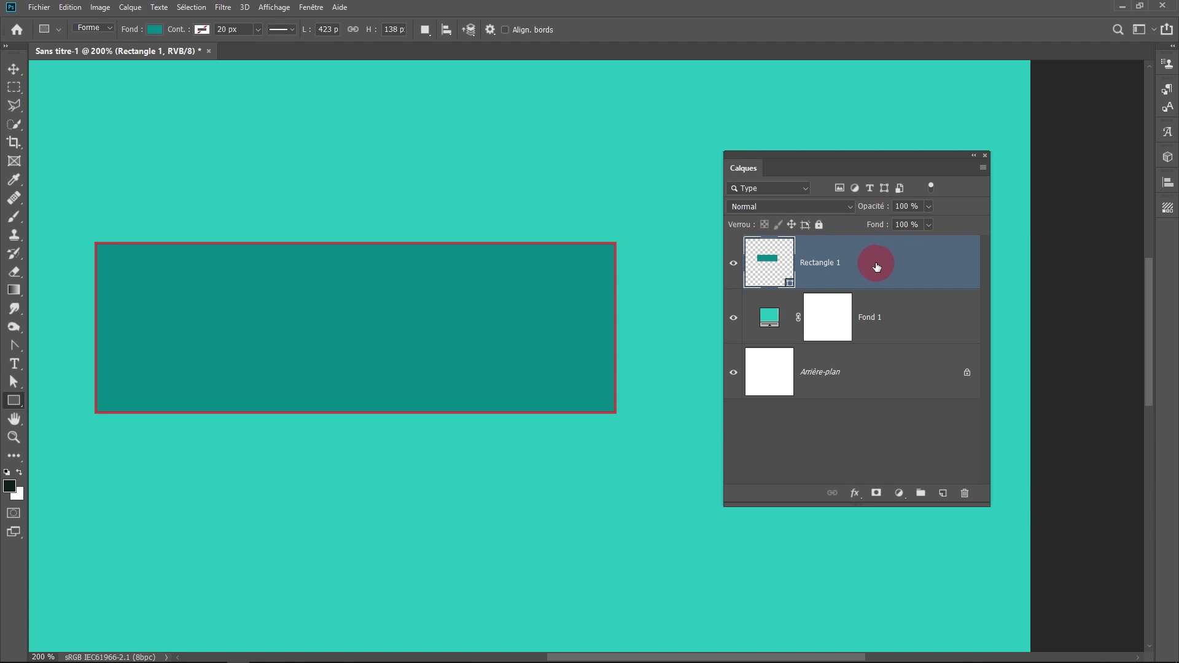
pyautogui.click(855, 494)
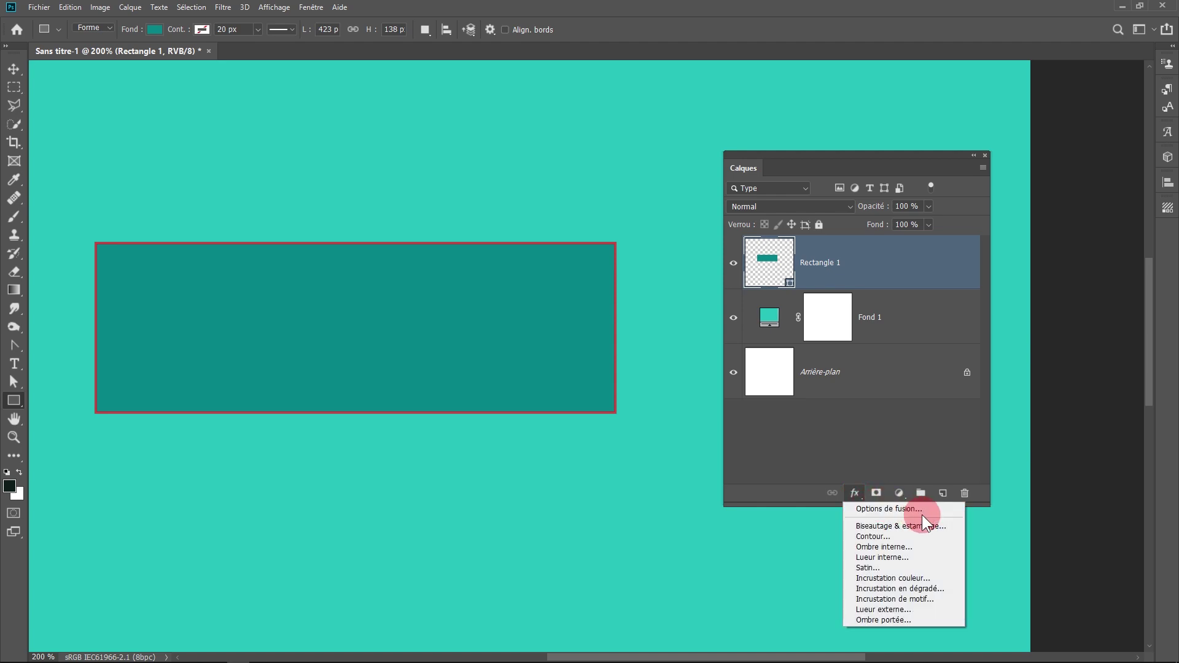
pyautogui.click(957, 528)
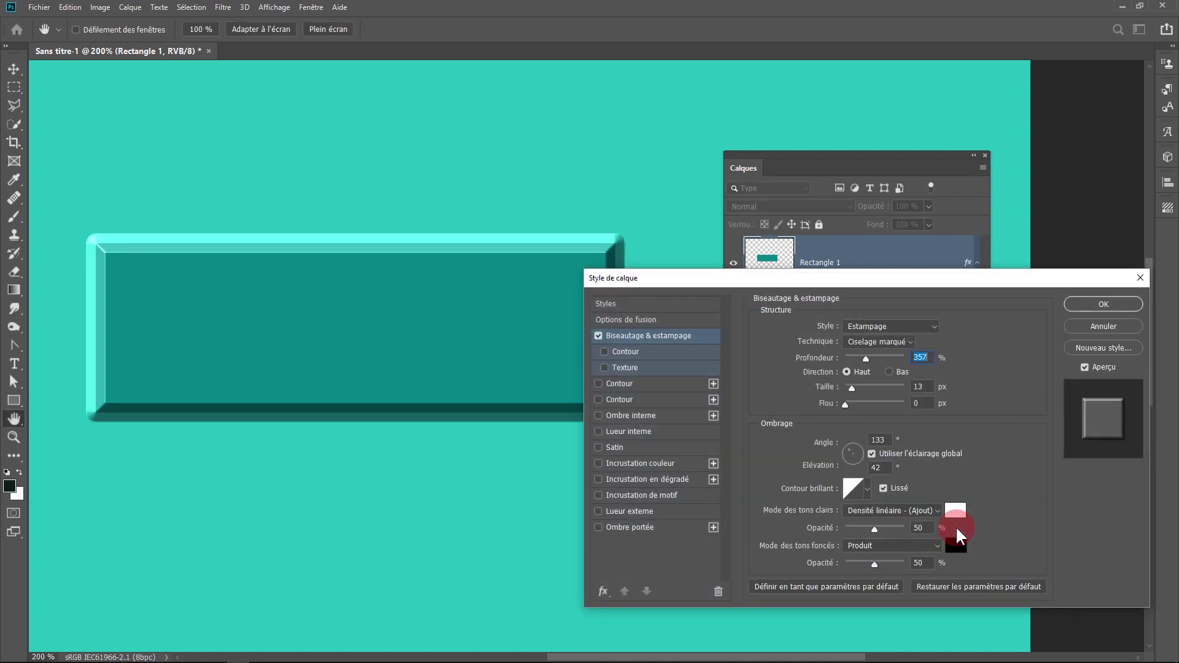
pyautogui.moveTo(900, 283); pyautogui.dragTo(871, 176)
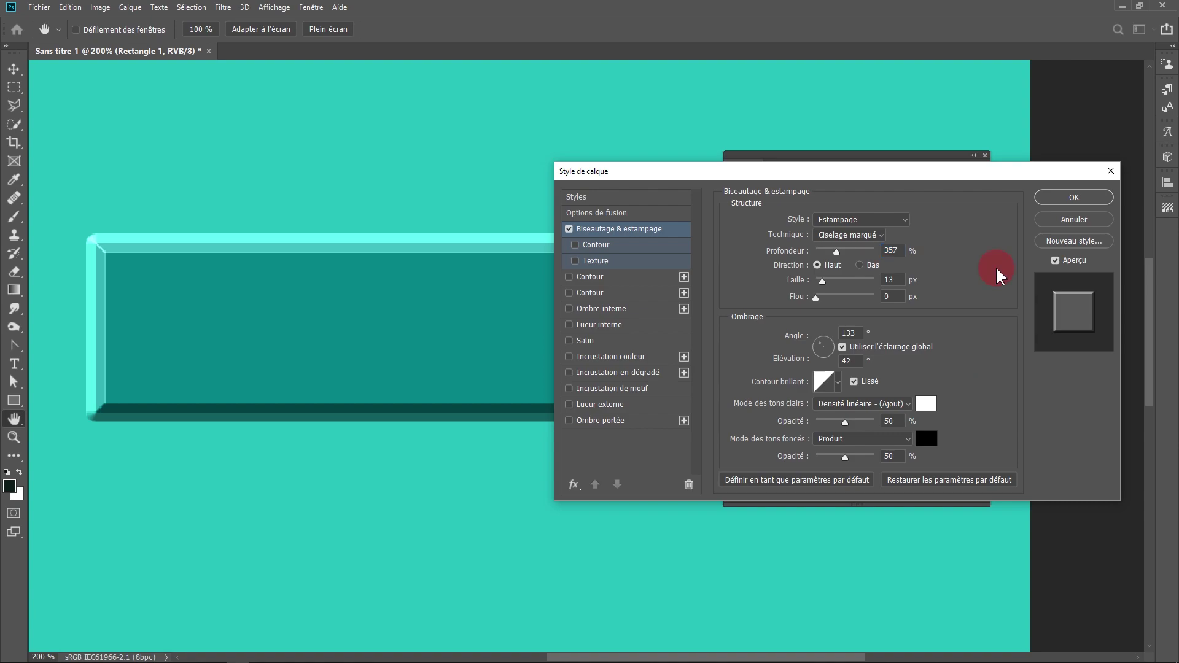
pyautogui.click(998, 482)
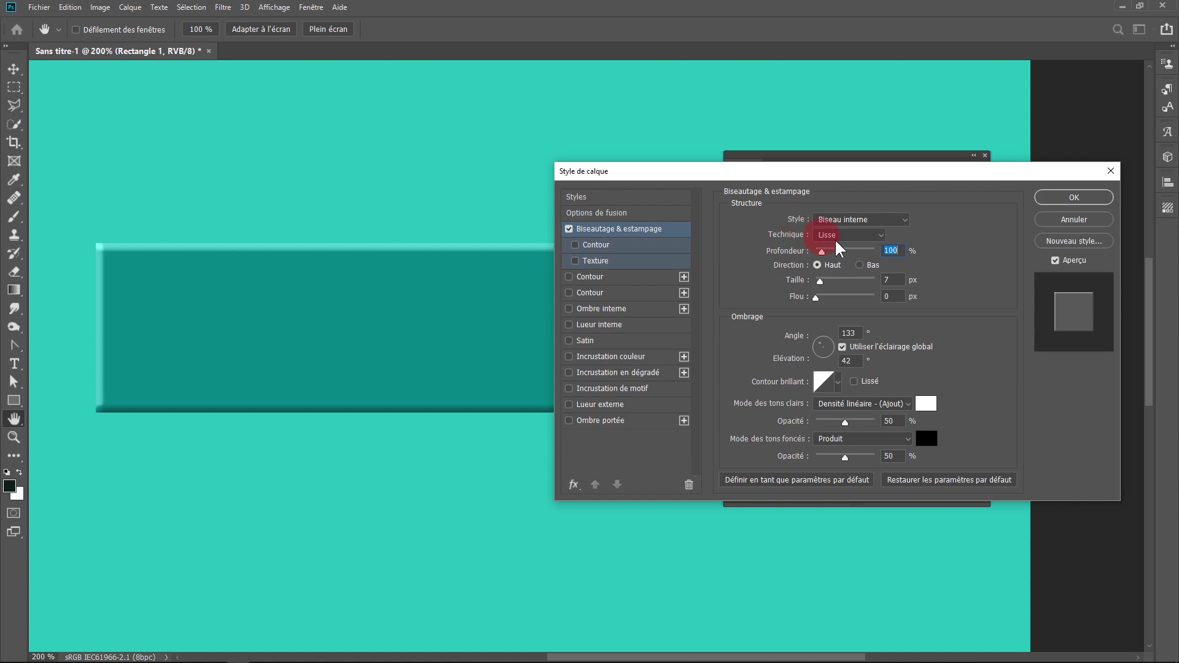
# Try the Biseau externe bevel style on the rectangle and return to Biseau interne.
pyautogui.click(904, 220)
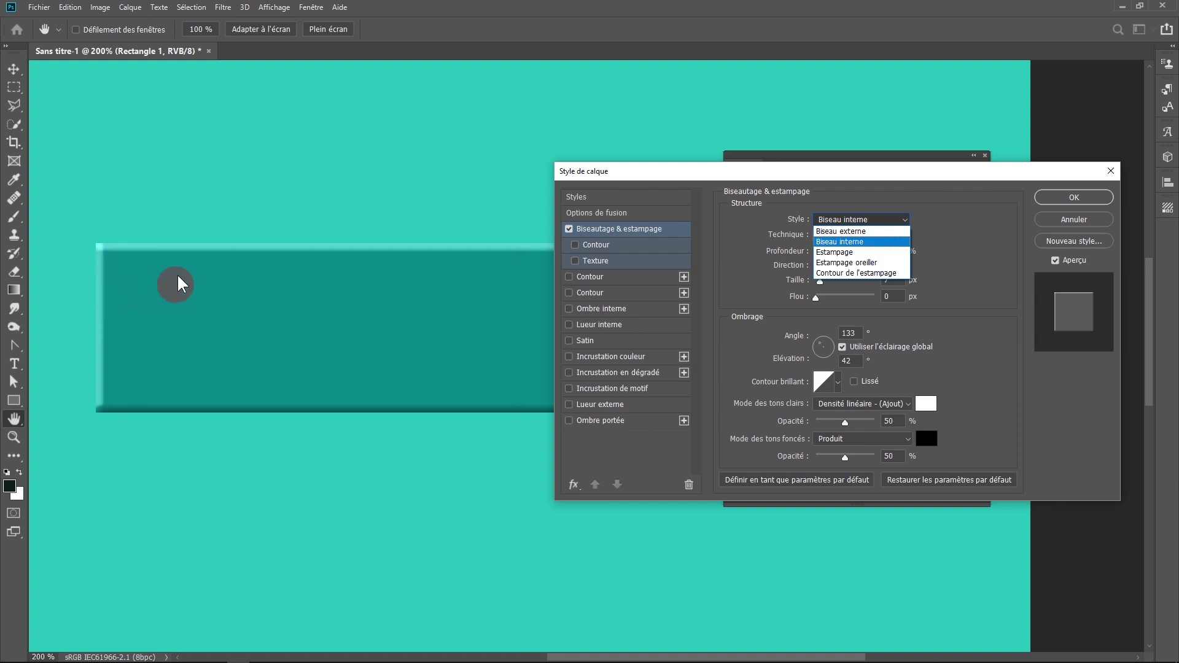
pyautogui.click(599, 279)
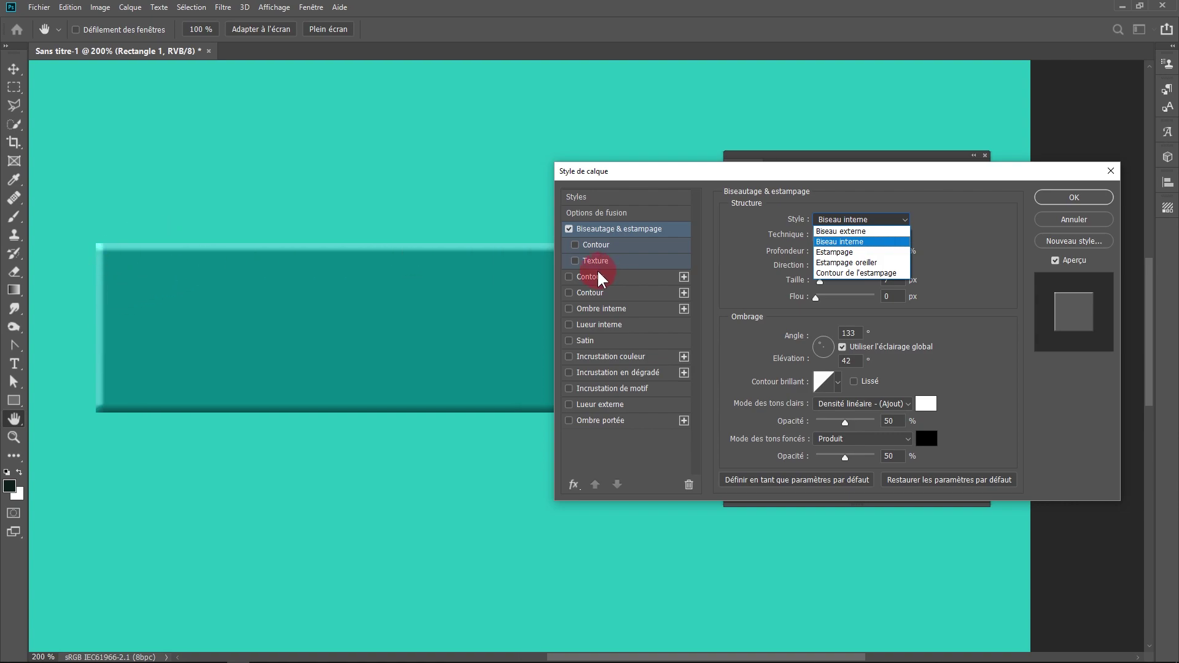
pyautogui.click(846, 232)
pyautogui.moveTo(237, 311); pyautogui.dragTo(294, 320)
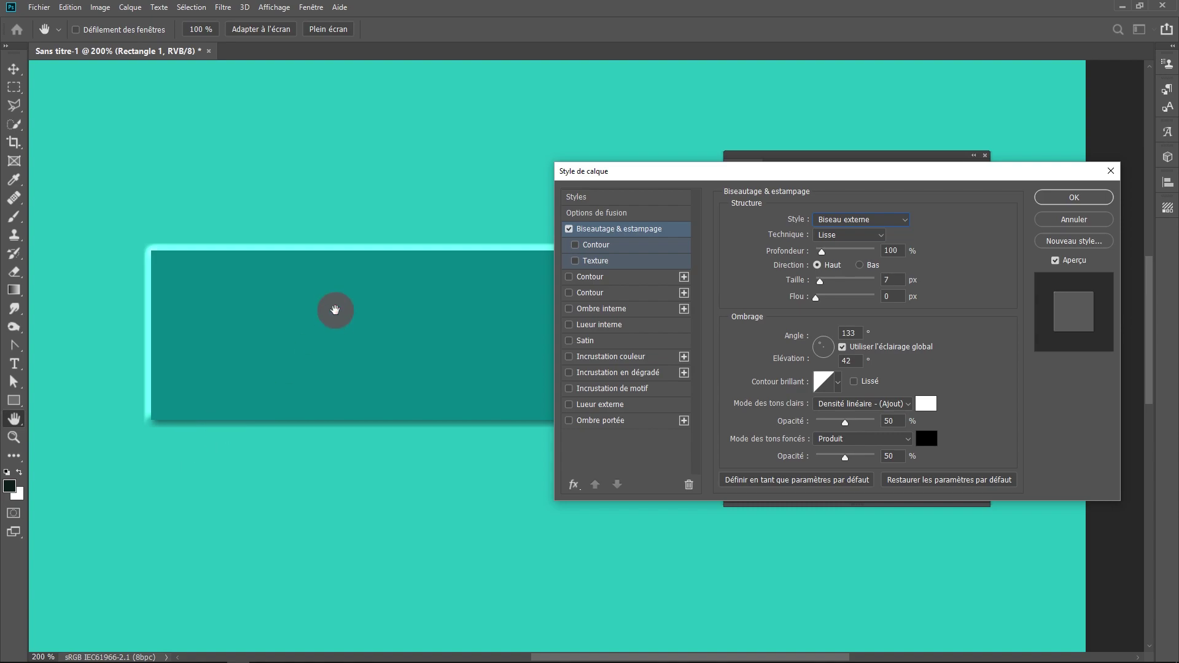
pyautogui.click(907, 224)
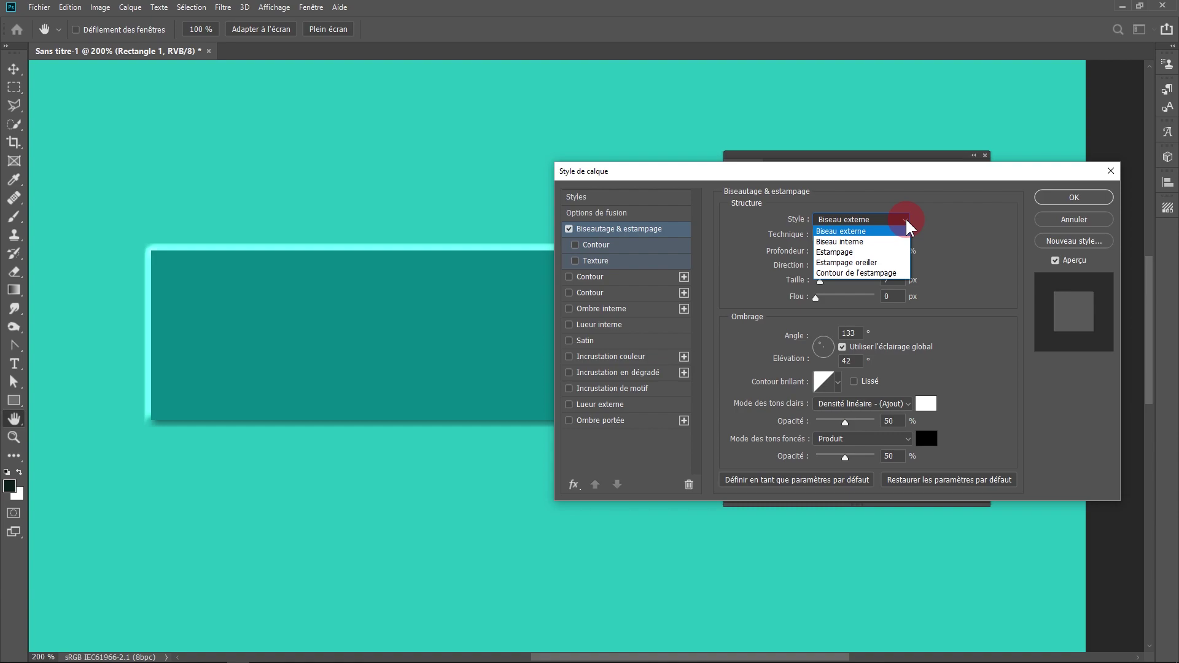
pyautogui.click(884, 242)
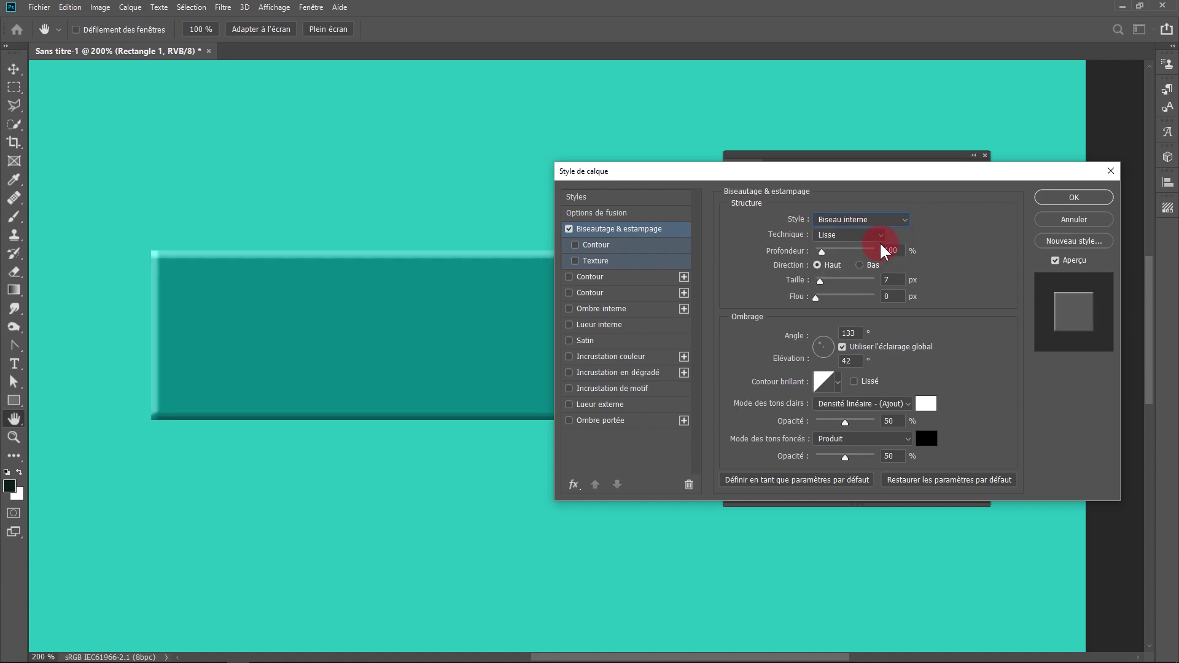
# Try the Estampage and Estampage oreiller bevel styles on the rectangle.
pyautogui.click(894, 221)
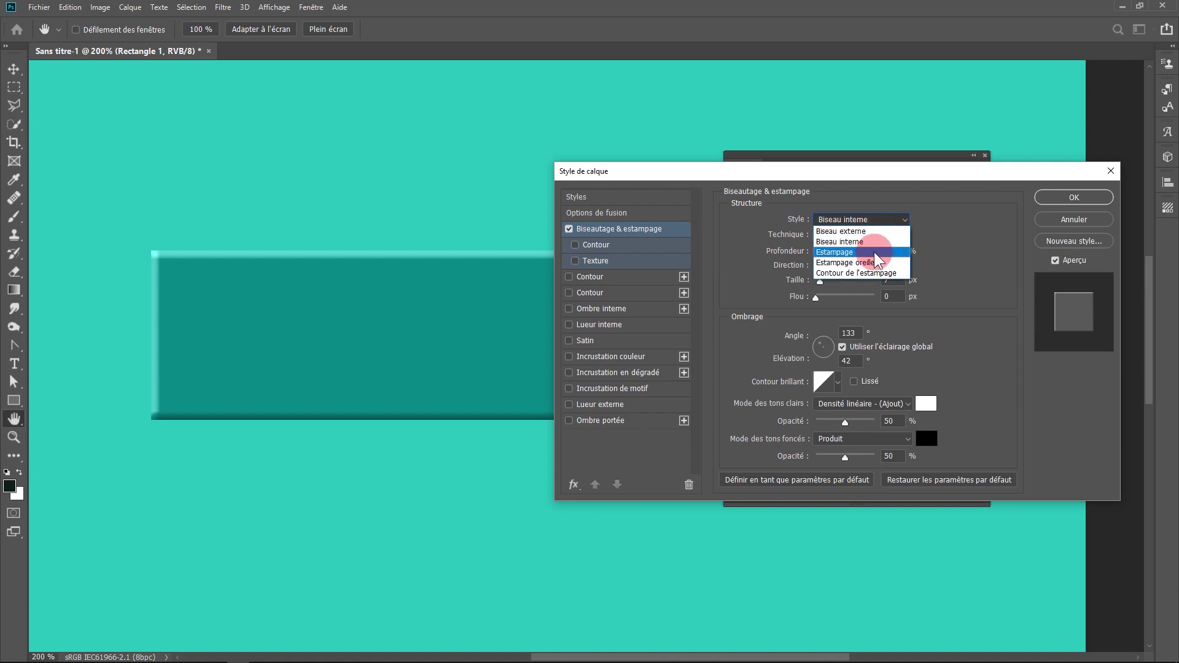
pyautogui.click(872, 246)
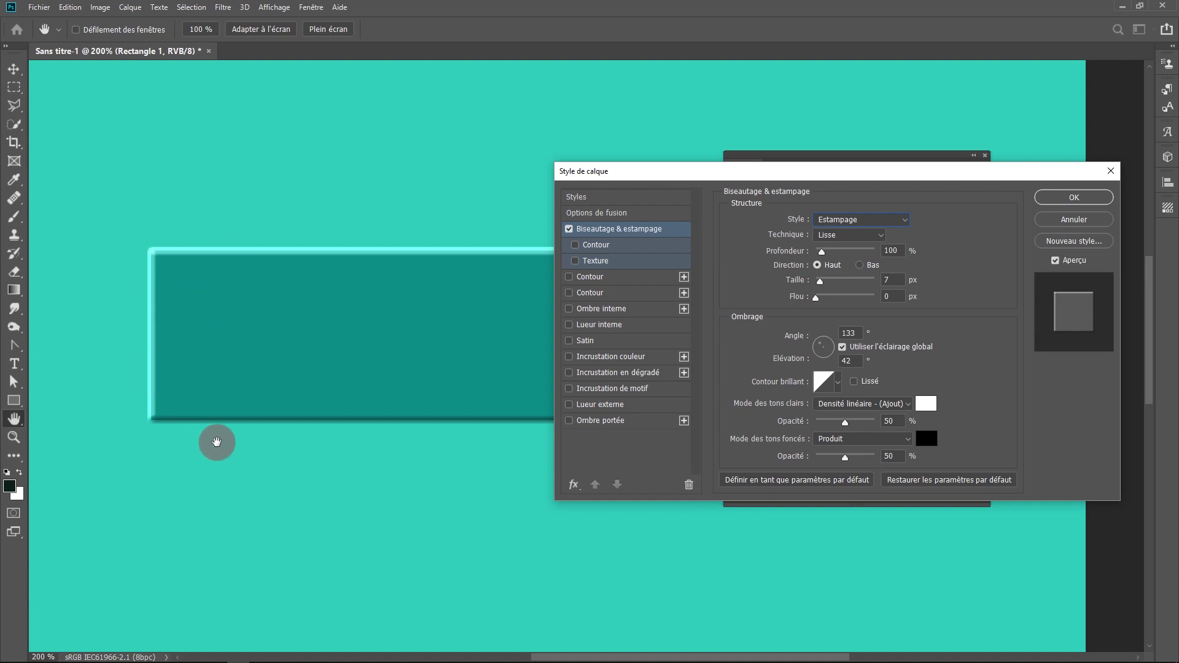
pyautogui.click(882, 219)
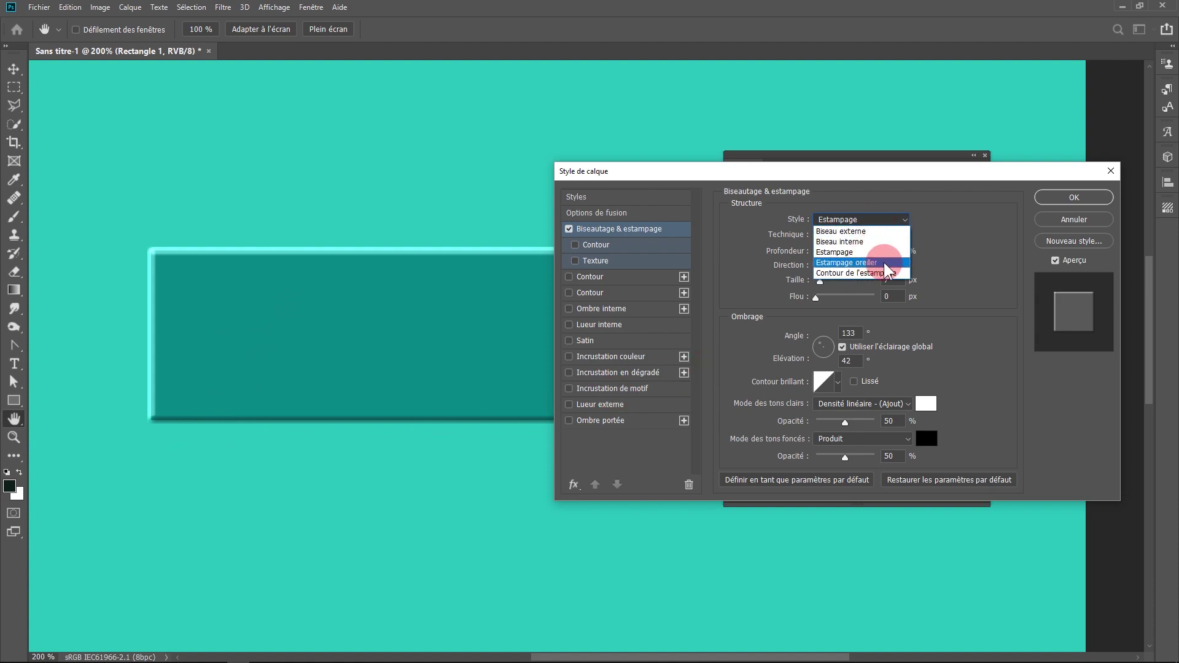
pyautogui.click(884, 263)
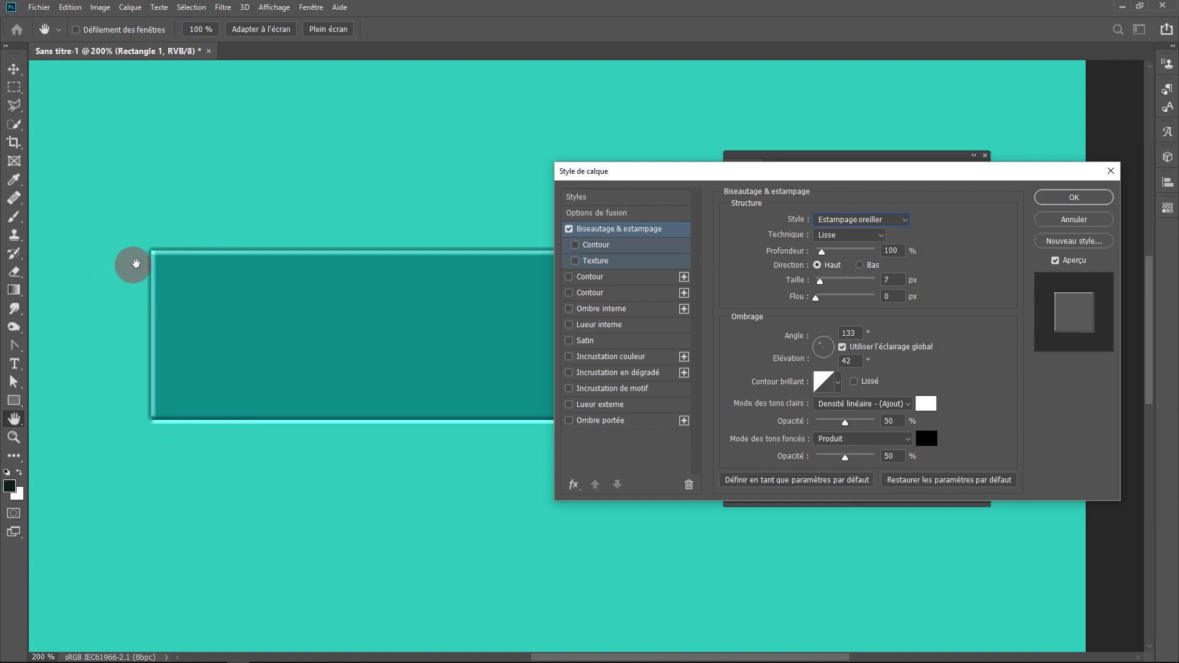
# Try the Contour de l'estampage style with the Contour effect briefly enabled, and set the style back to Biseau interne.
pyautogui.click(895, 222)
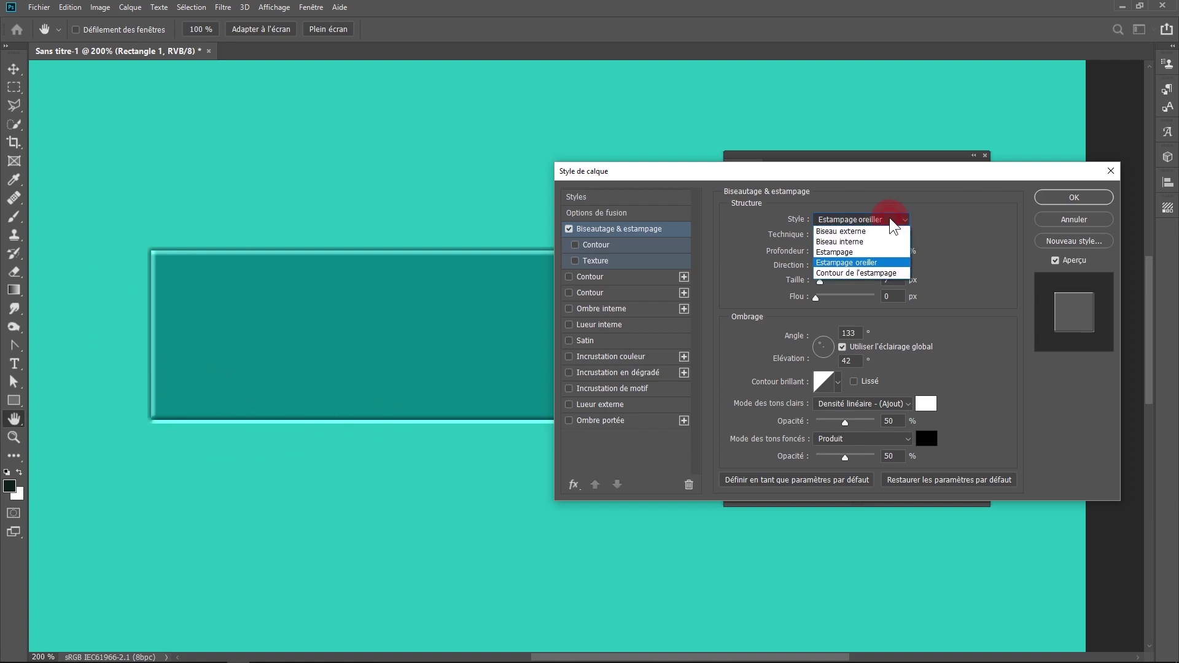
pyautogui.click(899, 273)
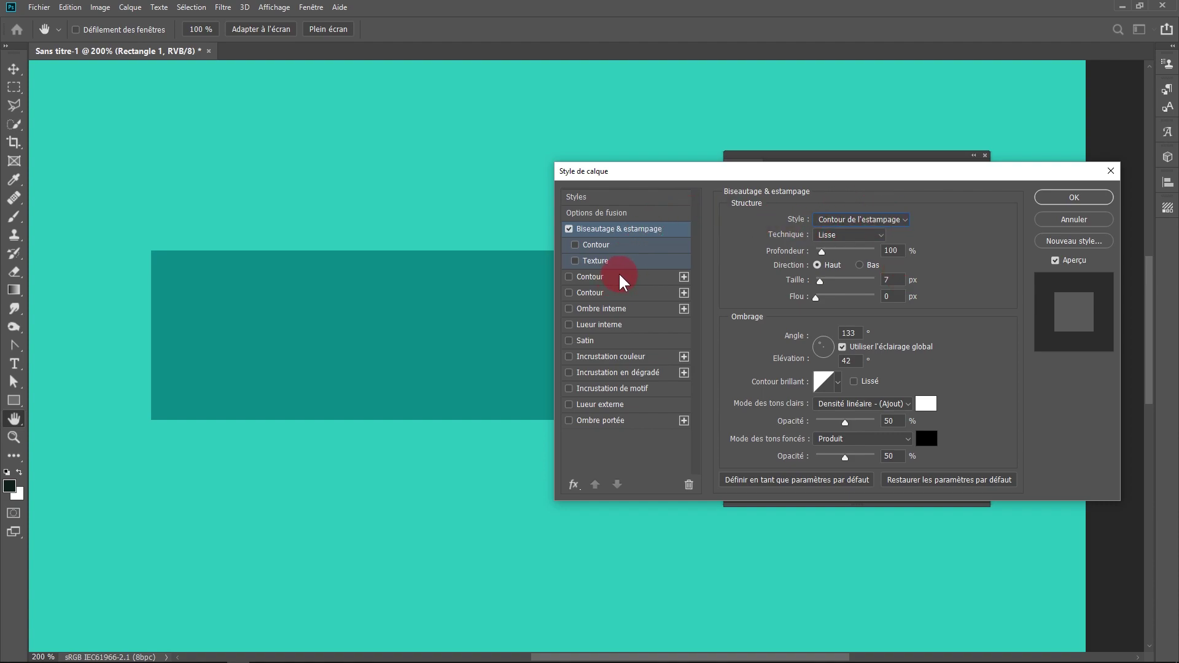
pyautogui.click(569, 277)
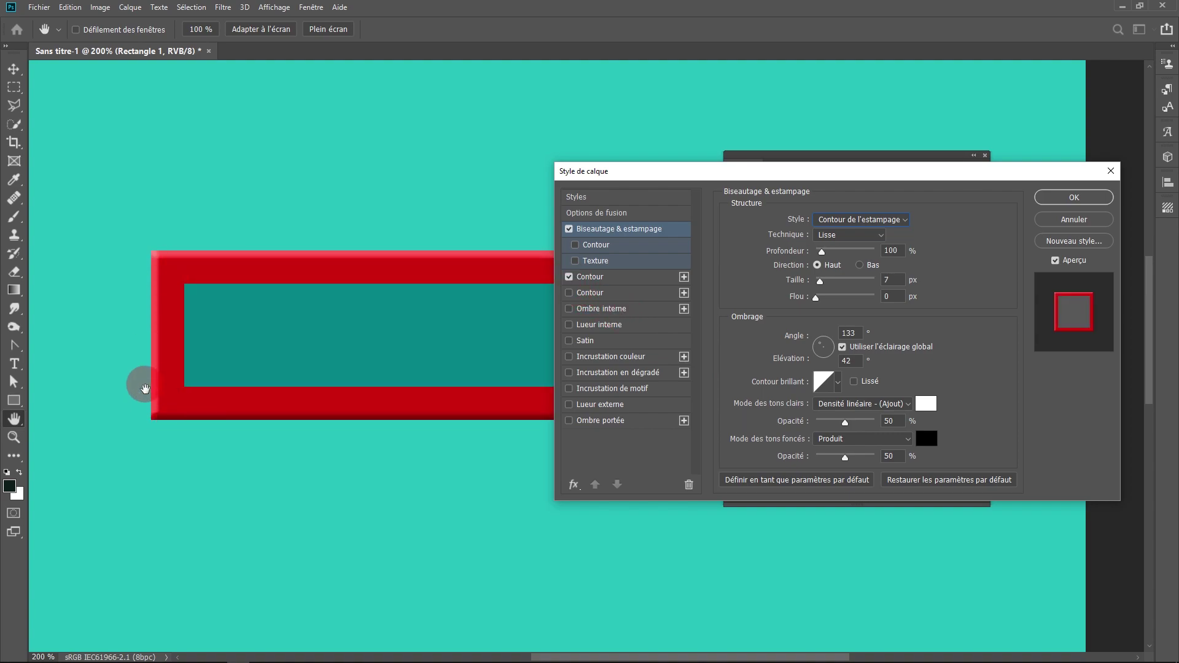
pyautogui.click(568, 277)
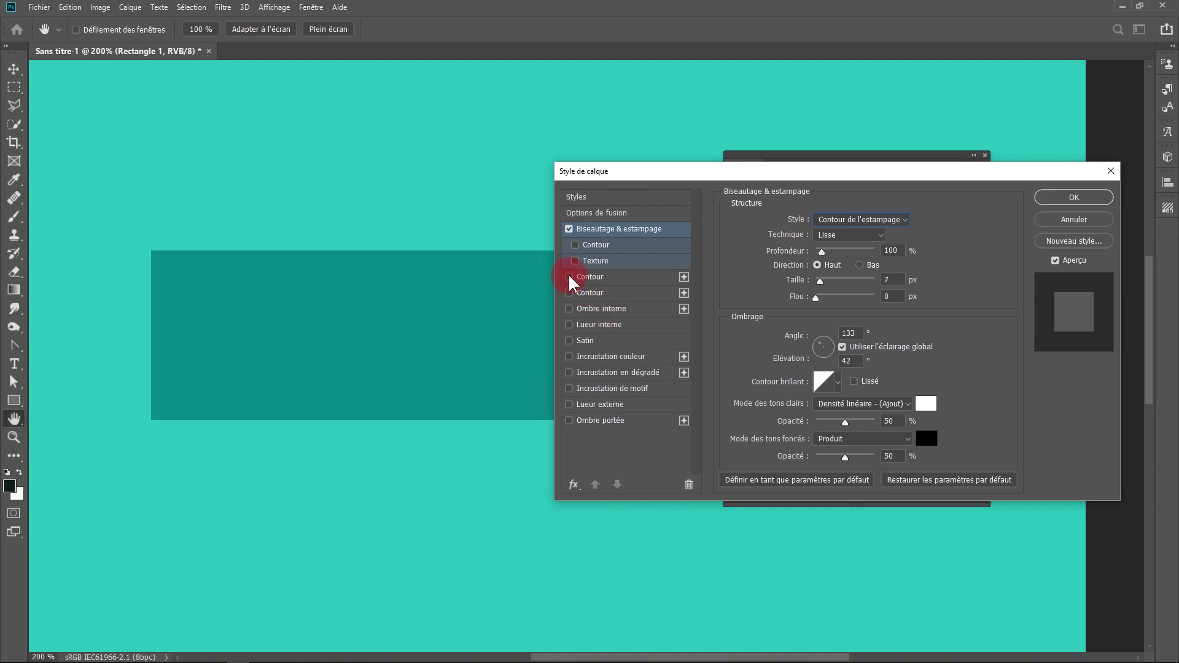
pyautogui.click(839, 220)
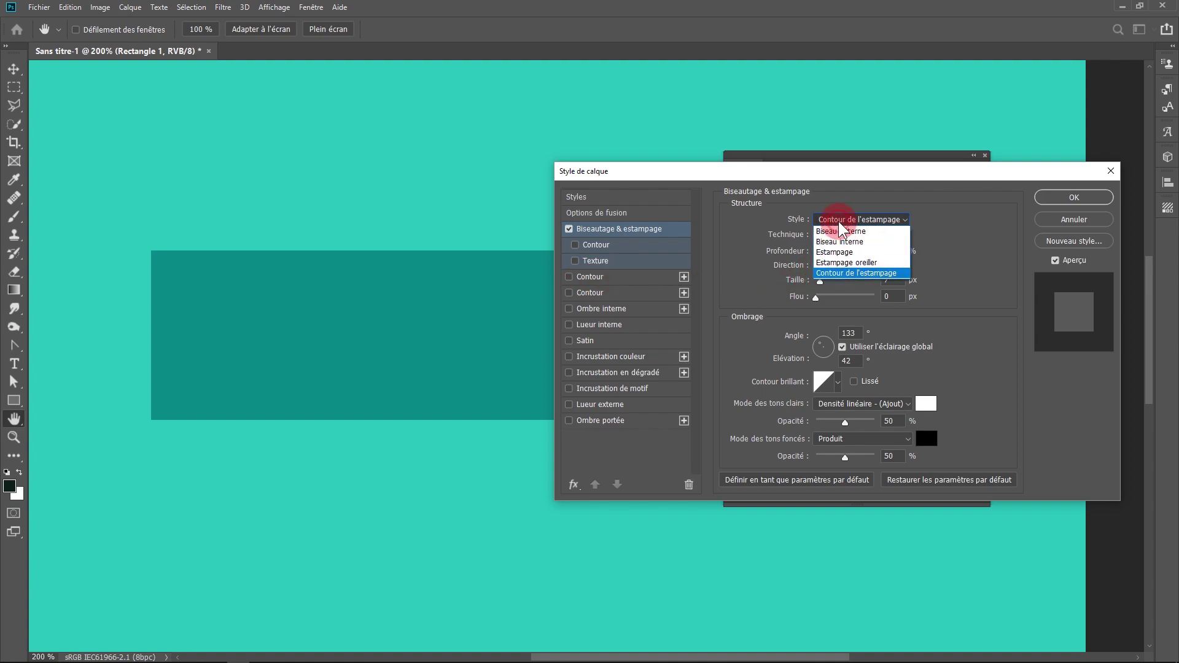
pyautogui.click(876, 241)
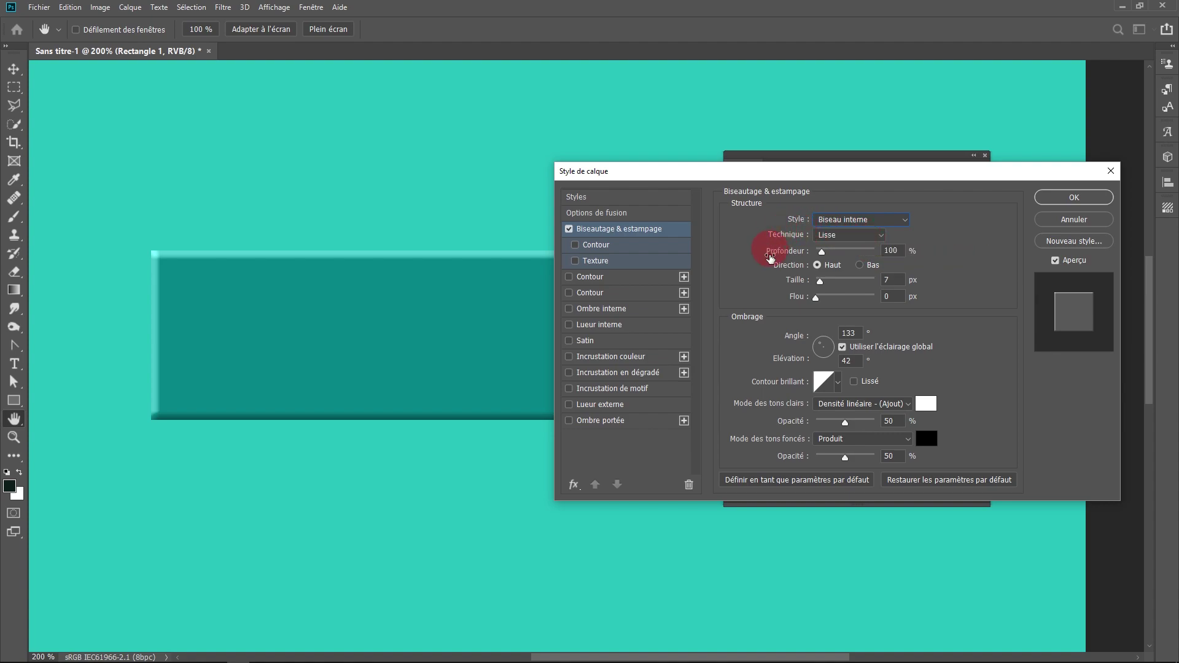
# Try the Ciselage marqué technique, settle on Ciselage léger, and lower the bevel depth to 1 %.
pyautogui.click(882, 240)
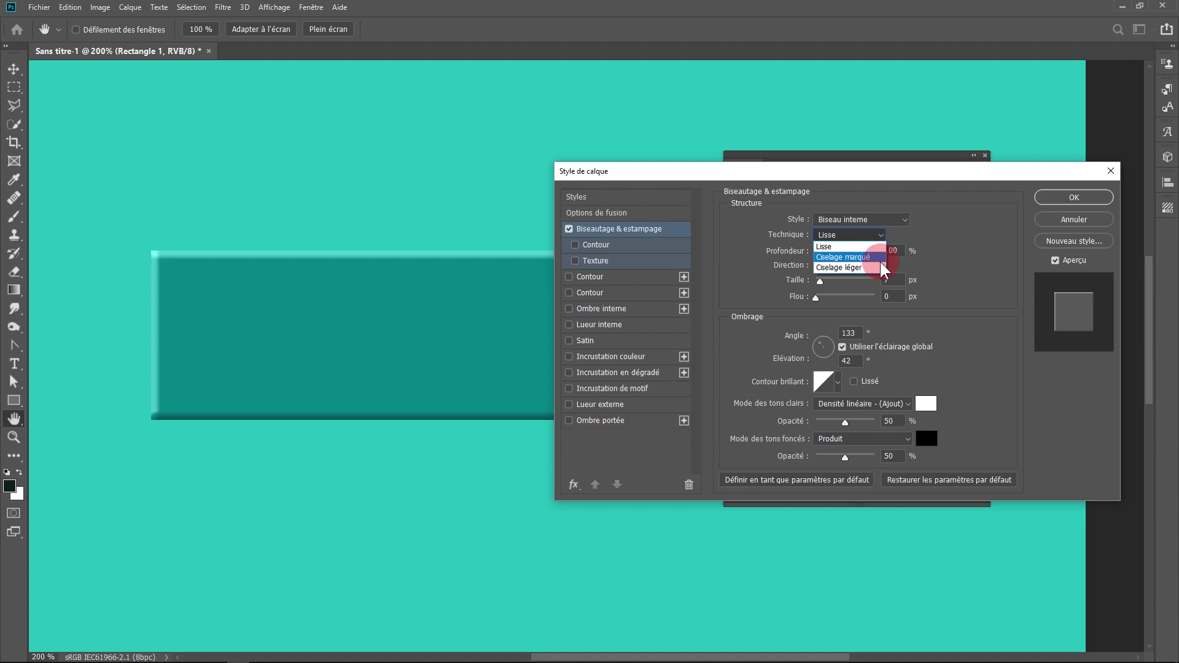
pyautogui.click(877, 267)
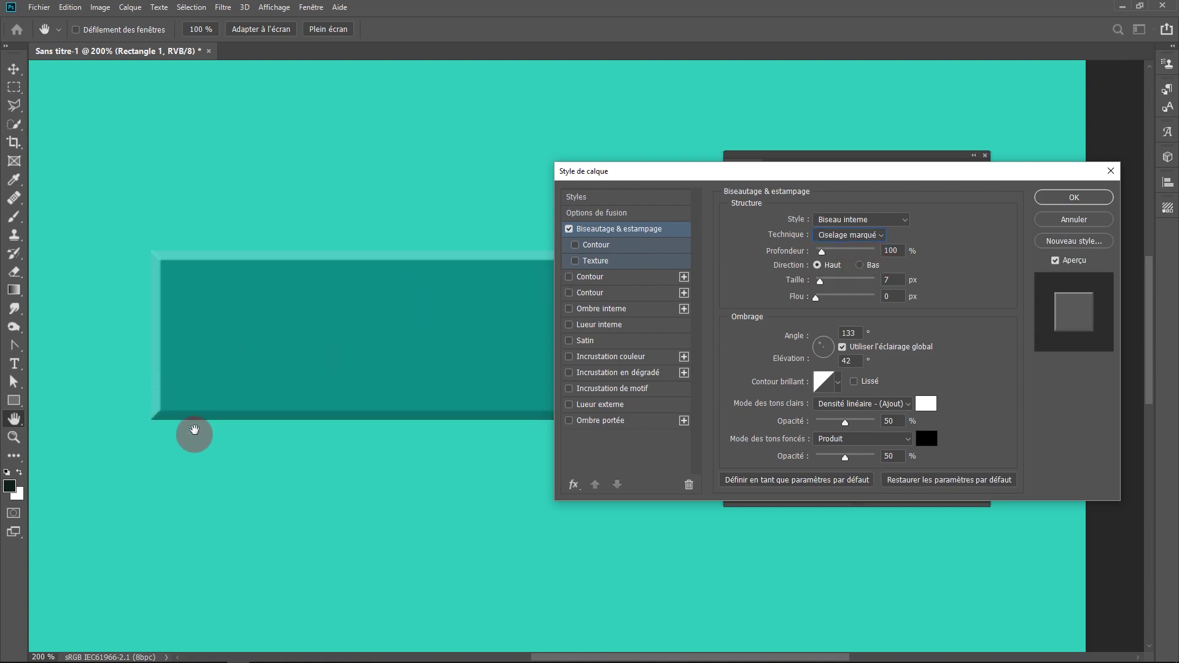
pyautogui.click(850, 234)
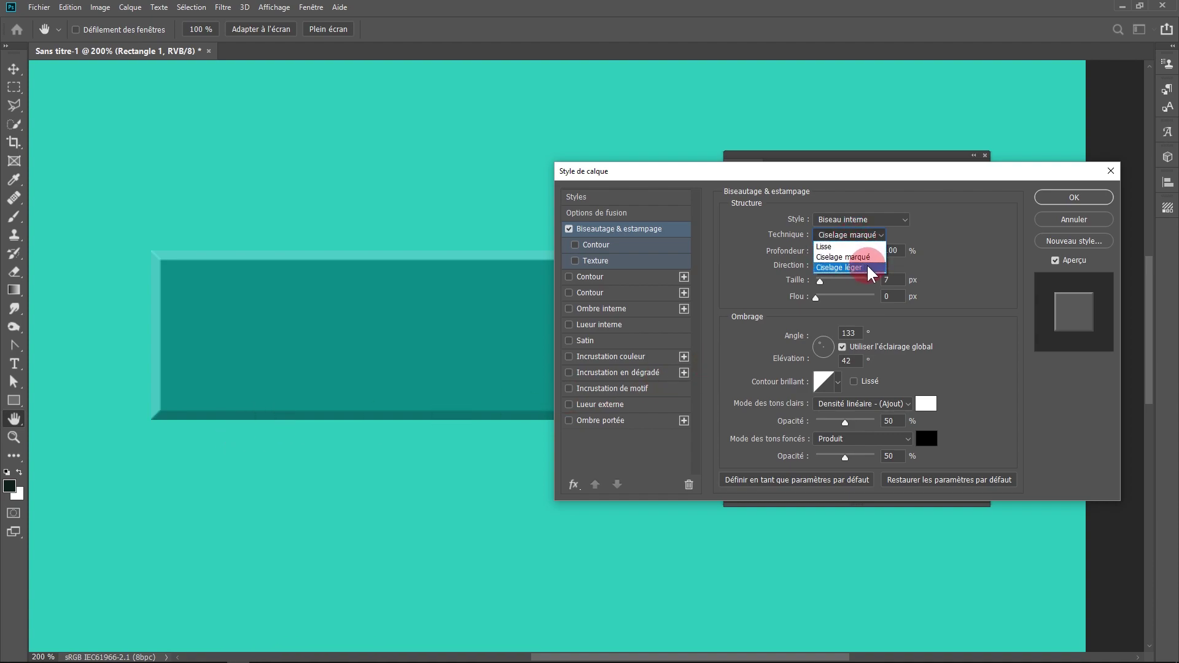
pyautogui.click(871, 269)
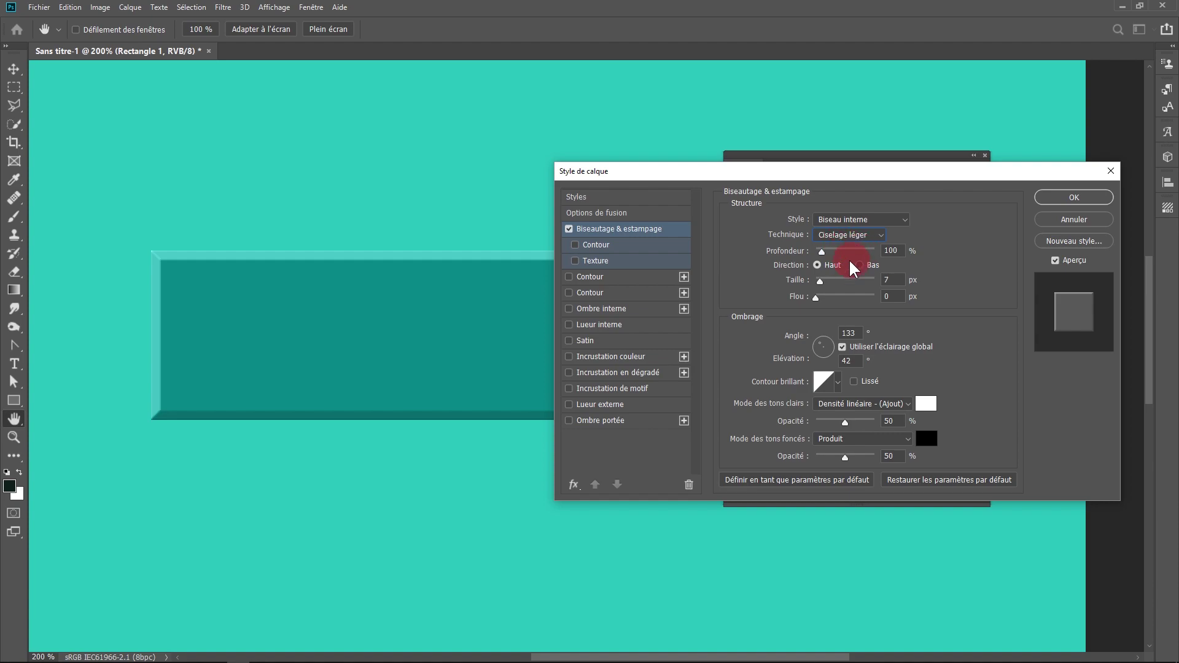
pyautogui.moveTo(821, 252); pyautogui.dragTo(816, 252)
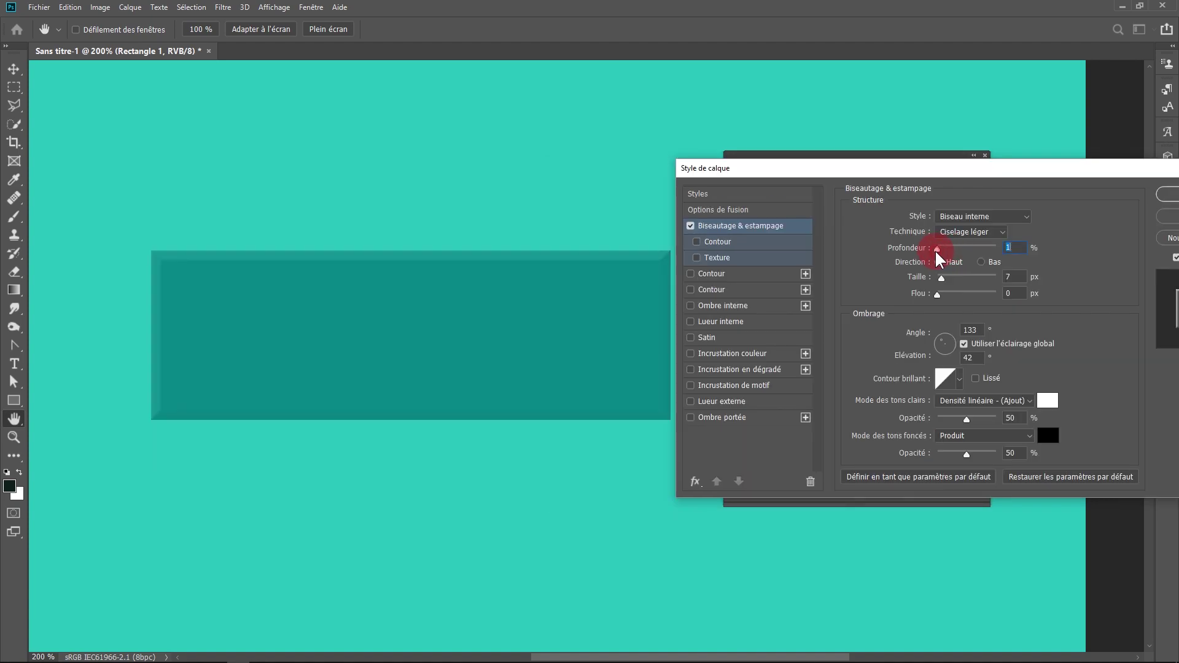
# Try bevel depths of 1000 % and 1 %, set the depth to 324 %, and test the Bas direction before returning to Haut.
pyautogui.moveTo(937, 252)
pyautogui.mouseDown()
pyautogui.moveTo(960, 253)
pyautogui.moveTo(924, 254)
pyautogui.moveTo(996, 253)
pyautogui.mouseUp()
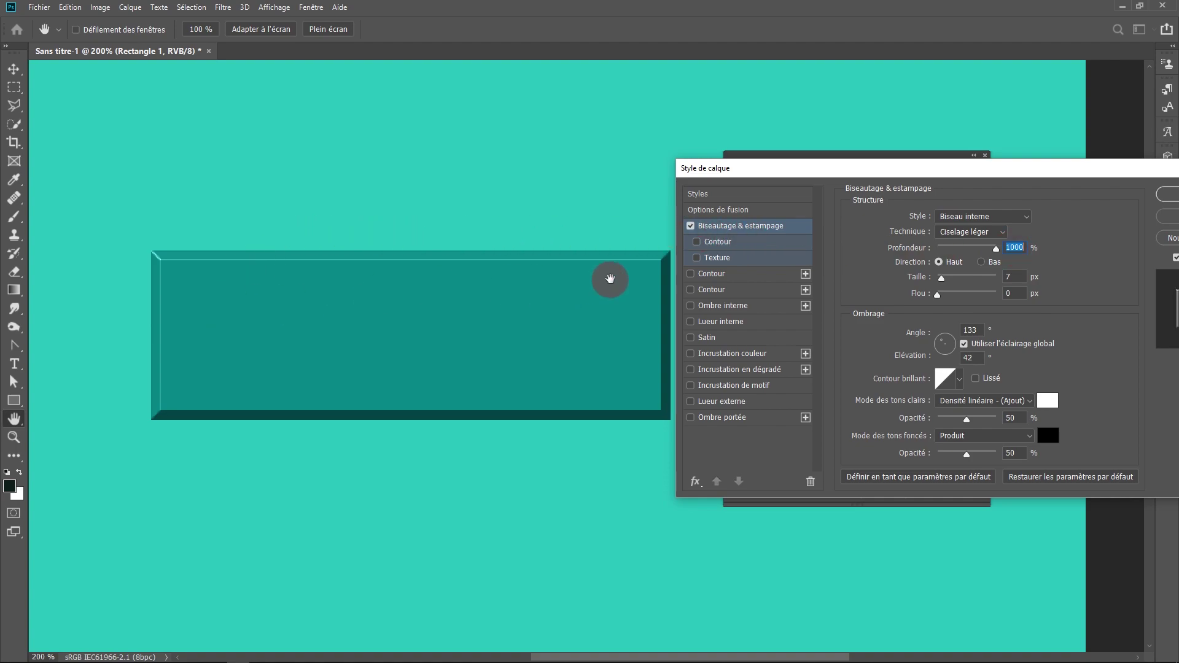
pyautogui.click(941, 249)
pyautogui.moveTo(943, 258); pyautogui.dragTo(878, 246)
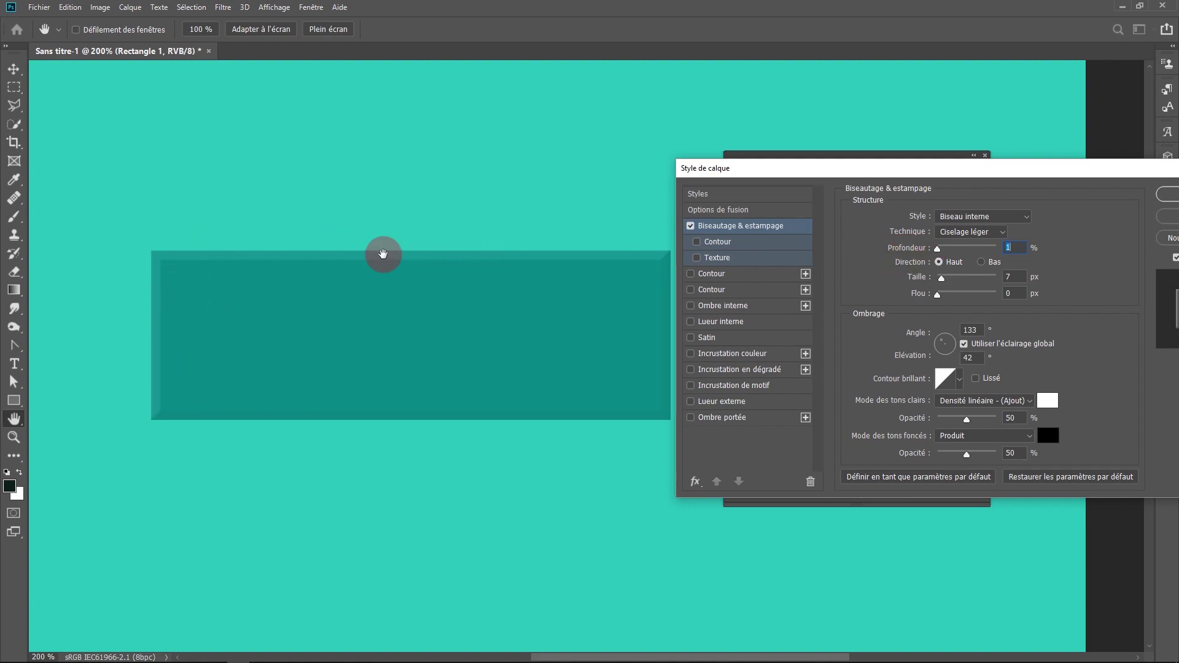
pyautogui.click(956, 248)
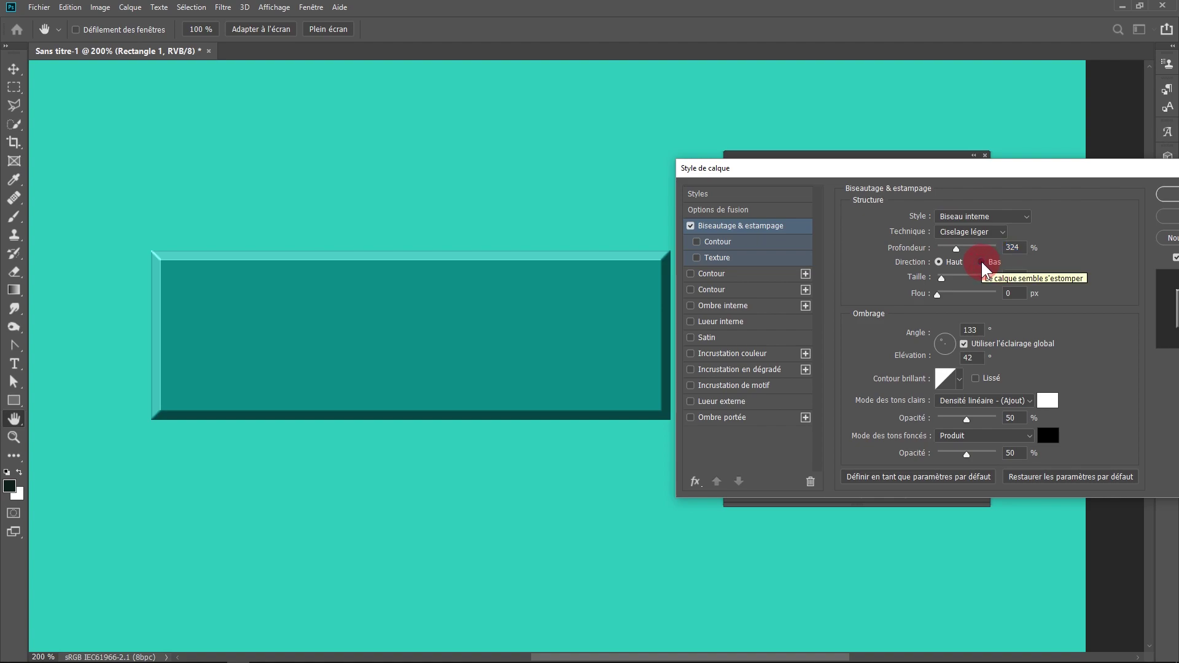
pyautogui.click(980, 262)
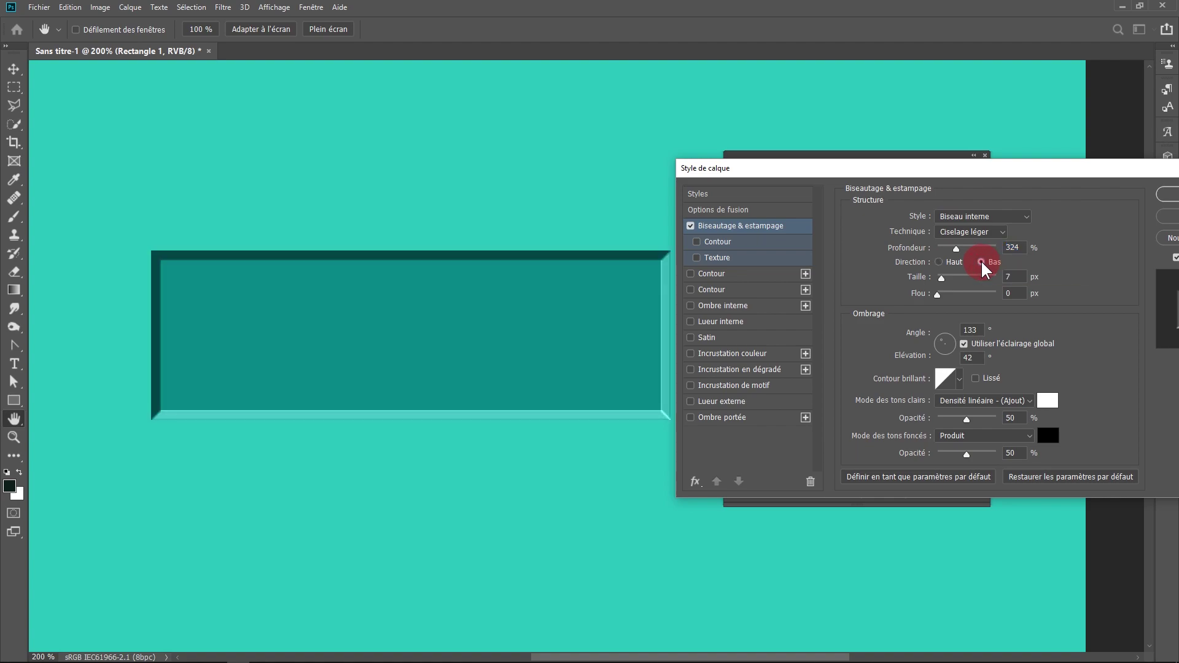
pyautogui.click(939, 262)
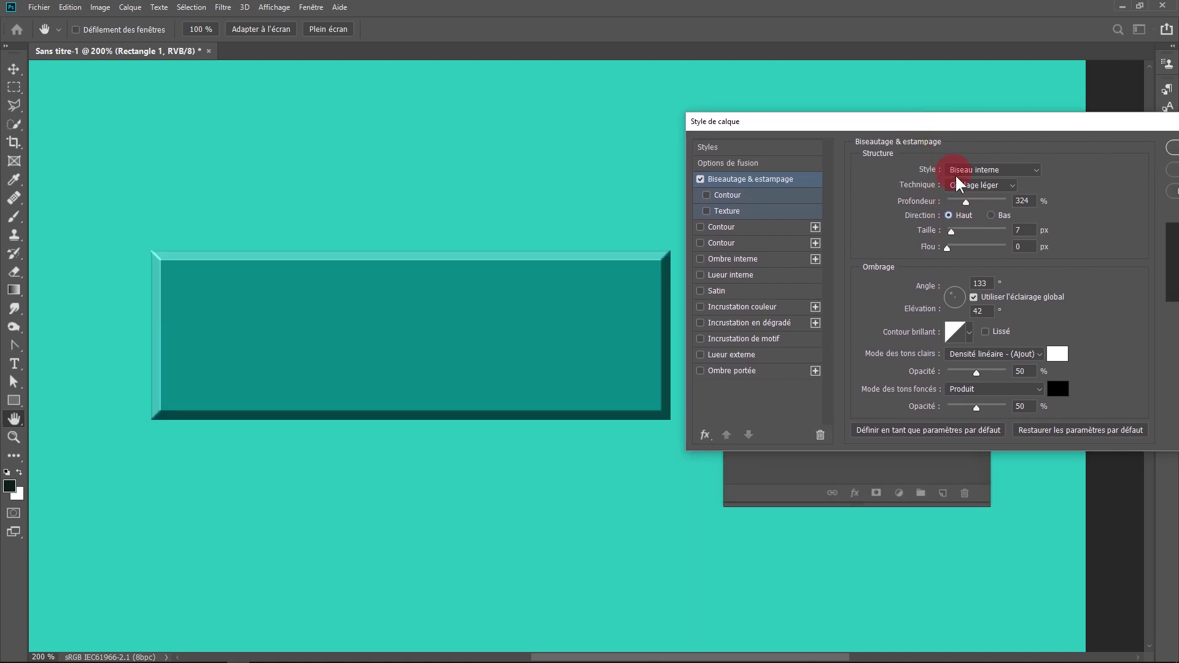
# Set the bevel's Taille to 21 px and its Flou to 3 px.
pyautogui.moveTo(950, 238)
pyautogui.mouseDown()
pyautogui.moveTo(854, 264)
pyautogui.moveTo(173, 287)
pyautogui.moveTo(858, 299)
pyautogui.moveTo(894, 252)
pyautogui.moveTo(949, 230)
pyautogui.moveTo(1015, 242)
pyautogui.moveTo(958, 252)
pyautogui.mouseUp()
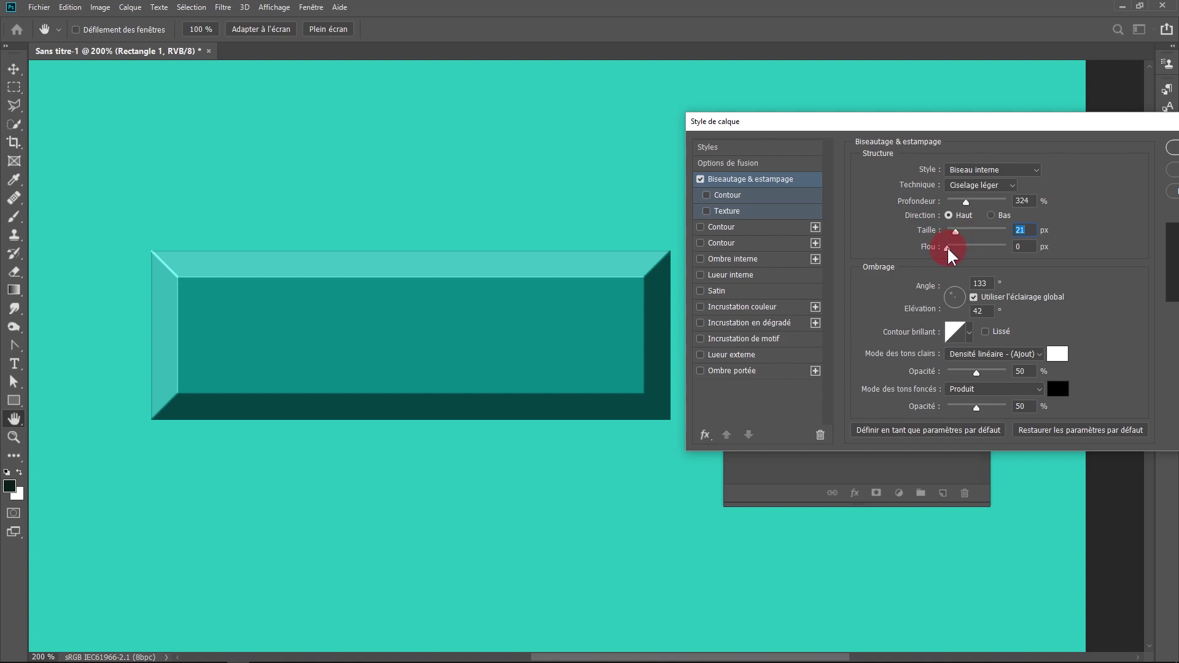
pyautogui.moveTo(956, 249)
pyautogui.mouseDown()
pyautogui.moveTo(983, 247)
pyautogui.moveTo(952, 256)
pyautogui.moveTo(998, 261)
pyautogui.moveTo(961, 267)
pyautogui.mouseUp()
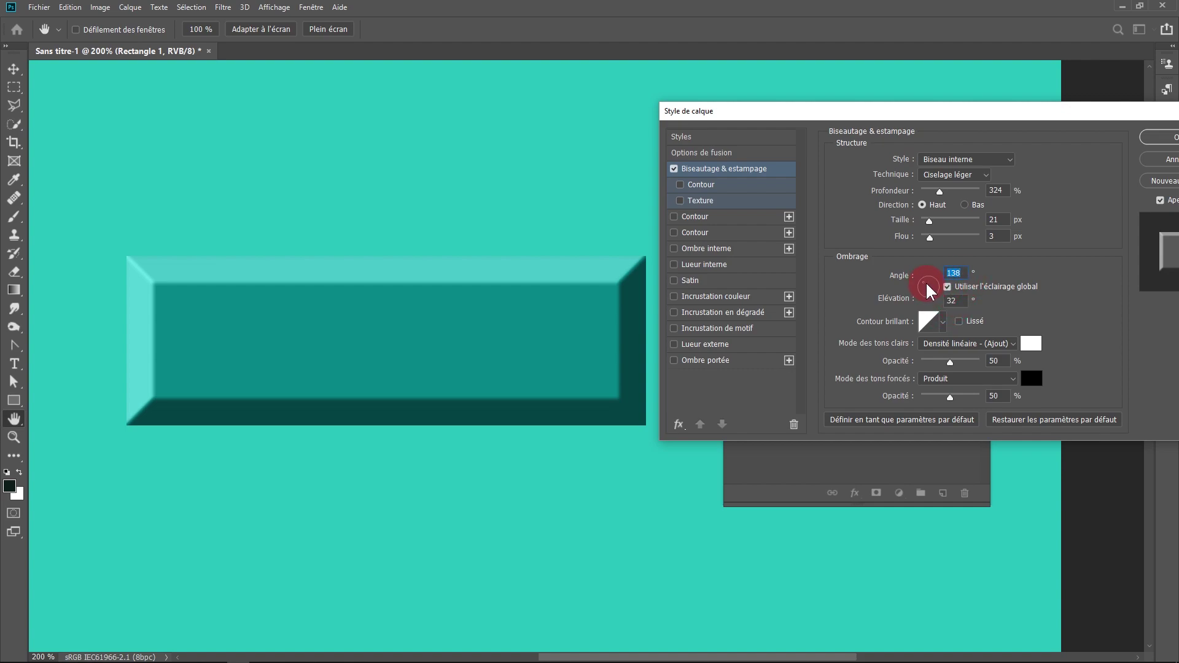
# Try different light directions for the bevel shading and settle on an angle of 134° with an elevation of 42°.
pyautogui.moveTo(929, 292); pyautogui.dragTo(932, 294)
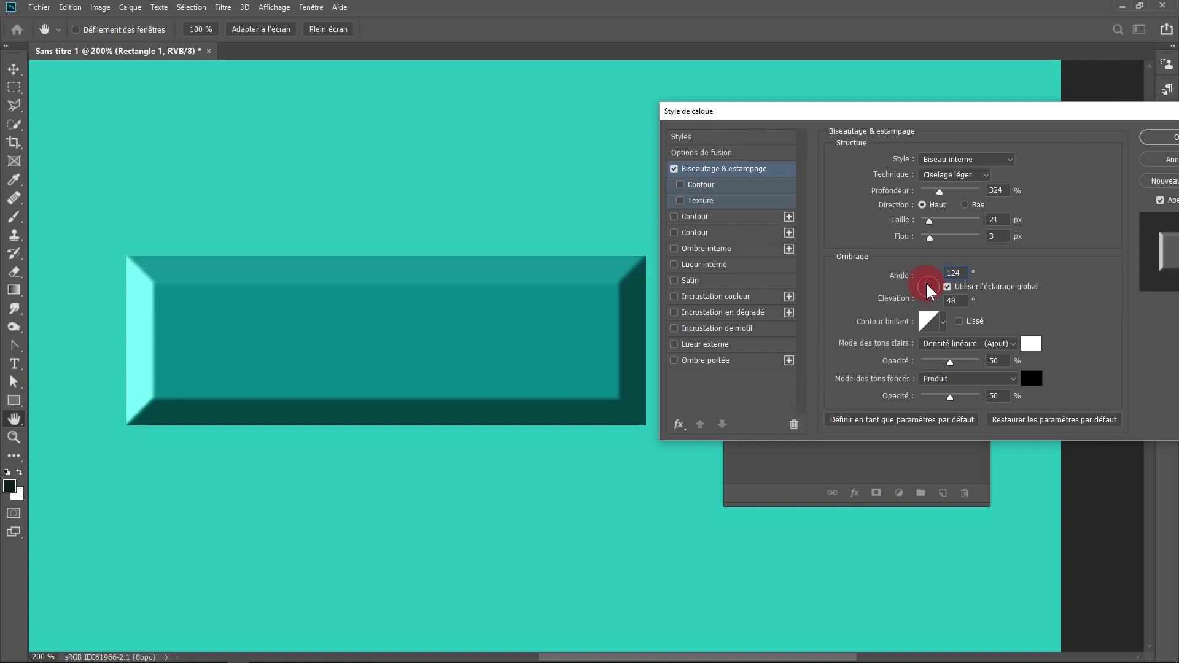
pyautogui.moveTo(928, 288)
pyautogui.mouseDown()
pyautogui.moveTo(929, 313)
pyautogui.moveTo(932, 302)
pyautogui.mouseUp()
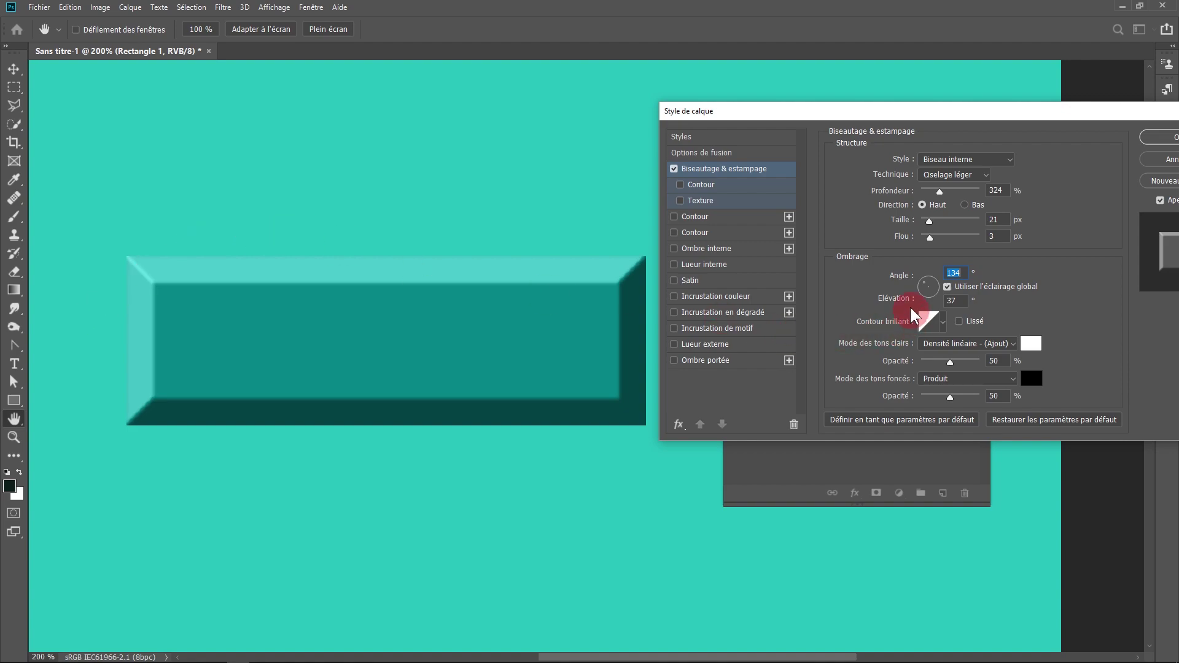
pyautogui.click(930, 289)
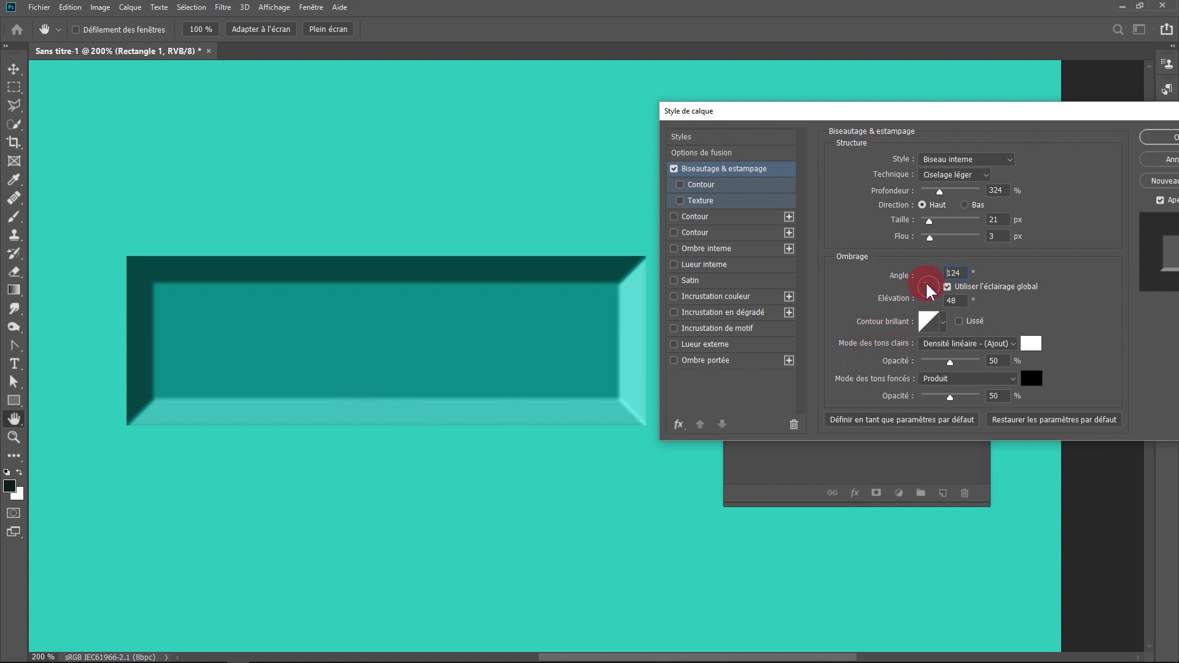
pyautogui.click(926, 284)
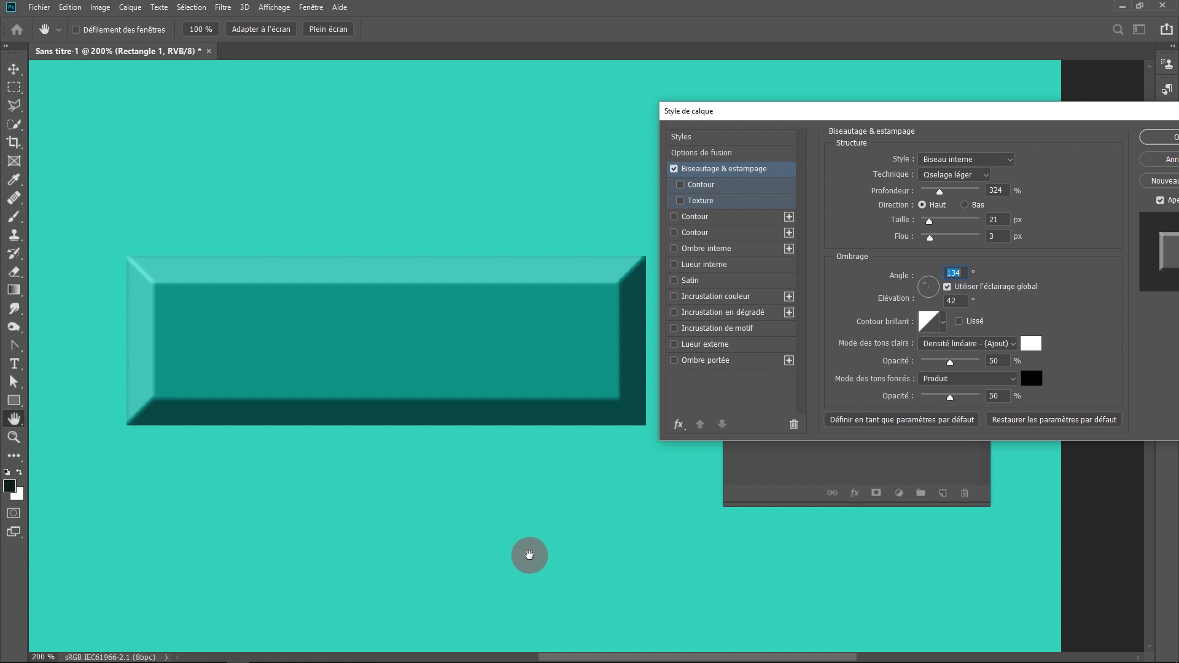
# Try lighting the bevel with Utiliser l'éclairage global disabled, and re-enable the option.
pyautogui.click(1030, 343)
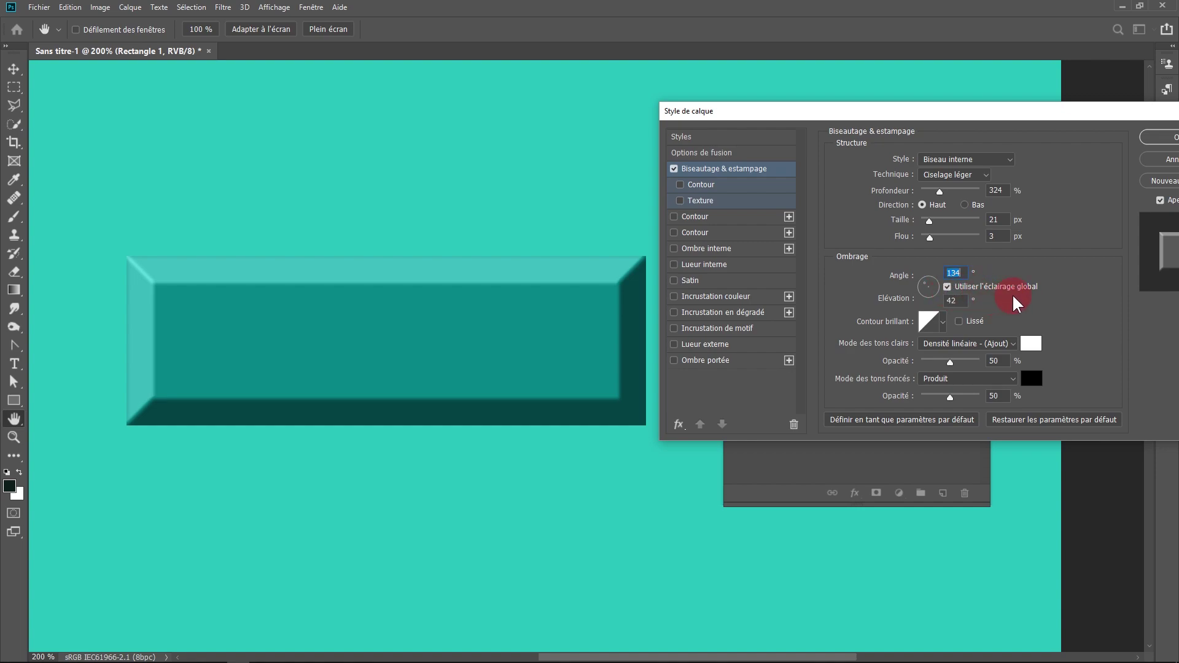
pyautogui.click(947, 287)
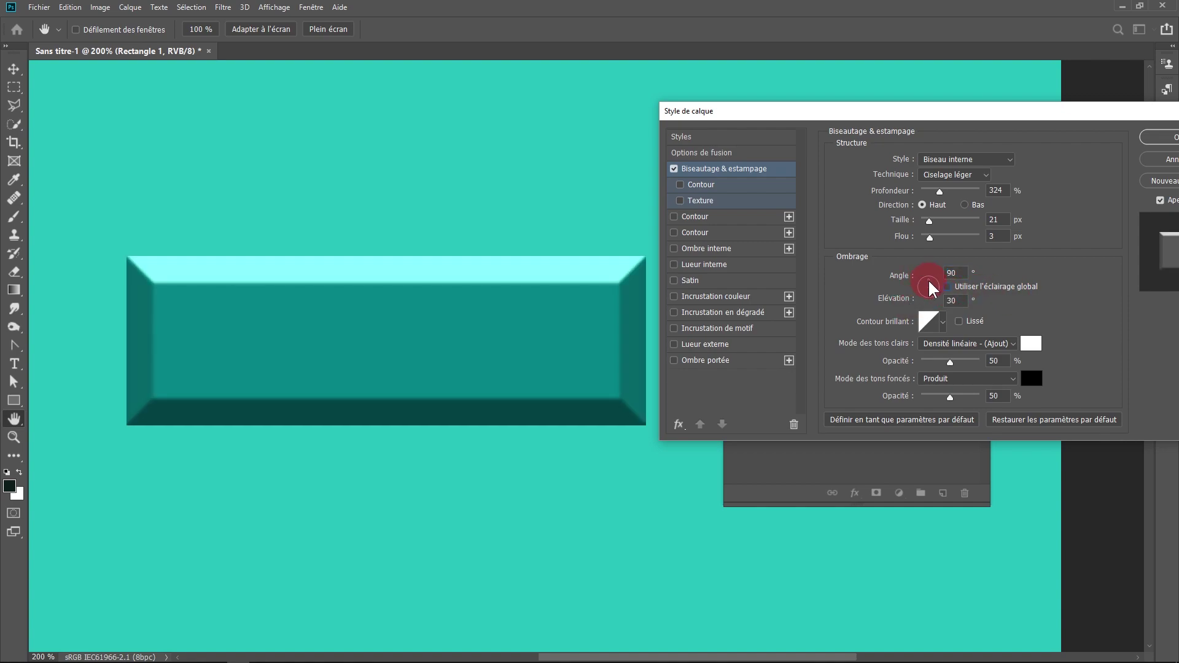
pyautogui.moveTo(924, 282); pyautogui.dragTo(926, 282)
pyautogui.click(947, 286)
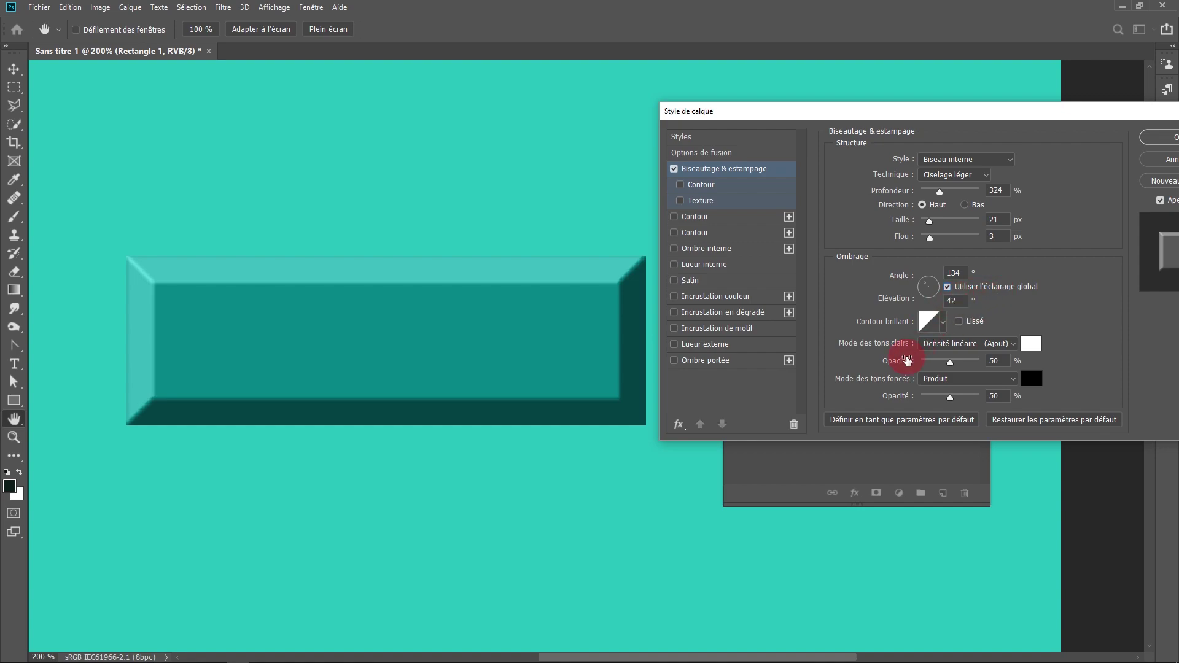
# Try the predefined Contour brillant shapes on the bevel one after another and return to the linear contour.
pyautogui.click(942, 322)
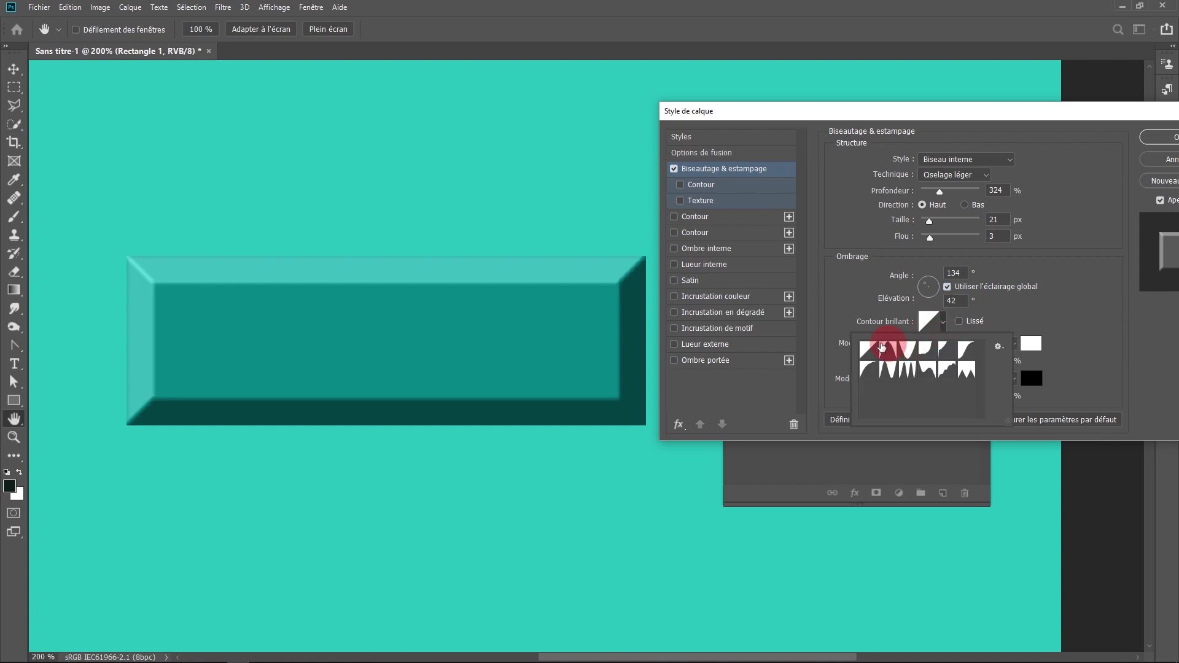
pyautogui.click(1040, 308)
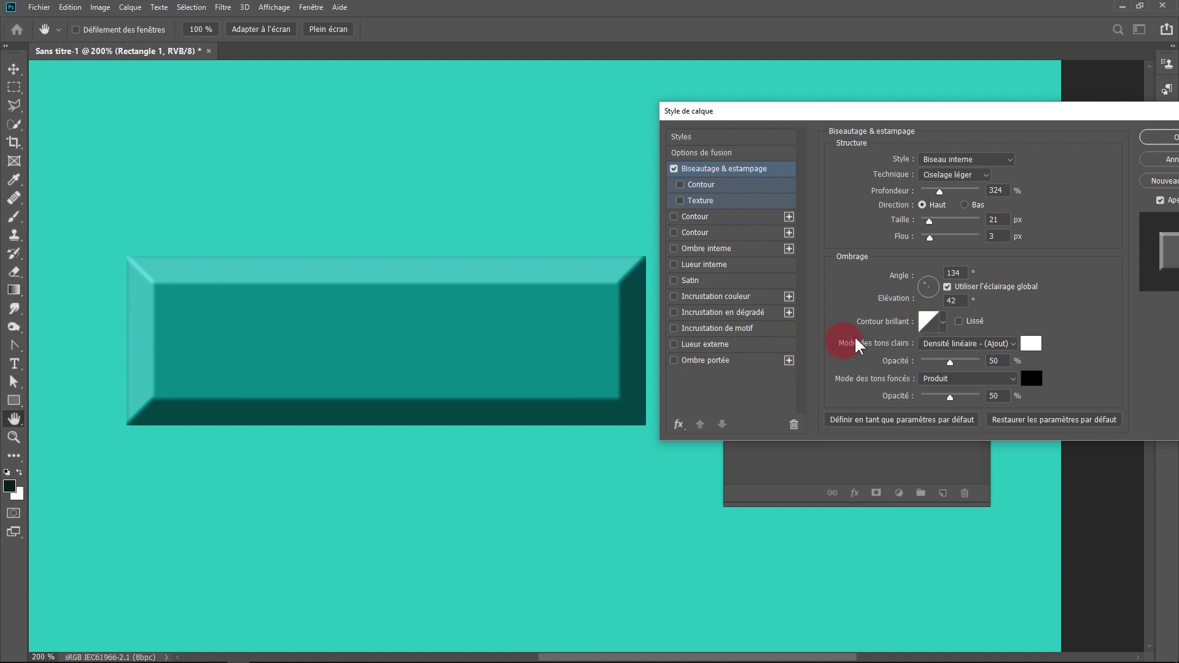
pyautogui.click(943, 325)
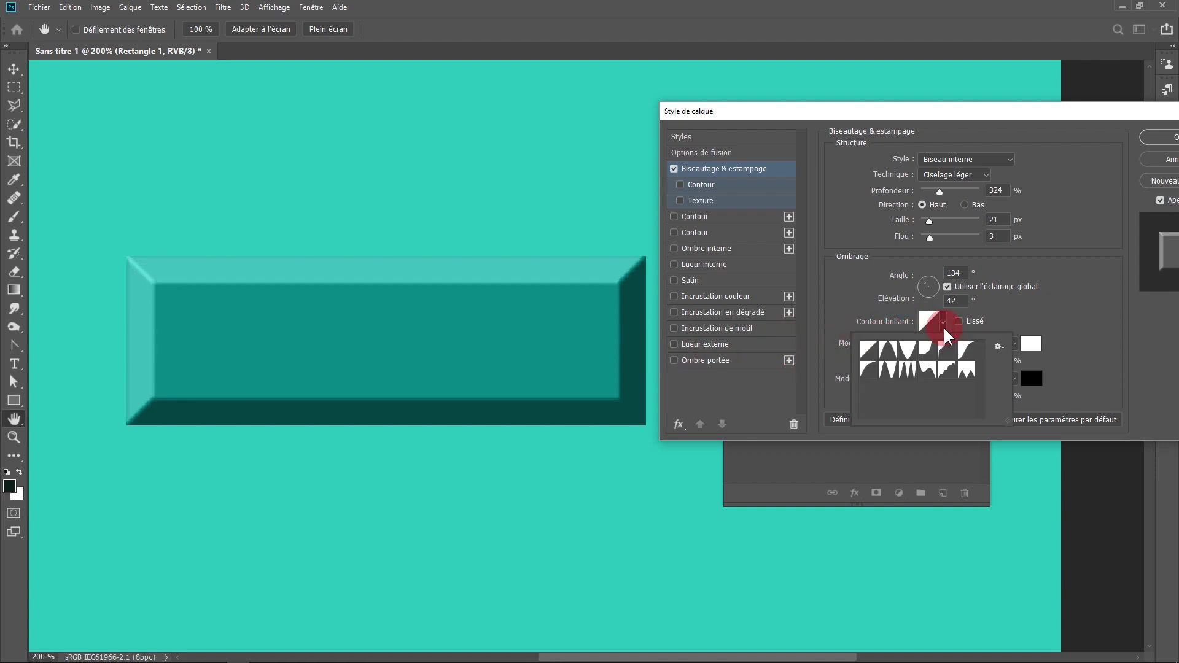
pyautogui.click(889, 350)
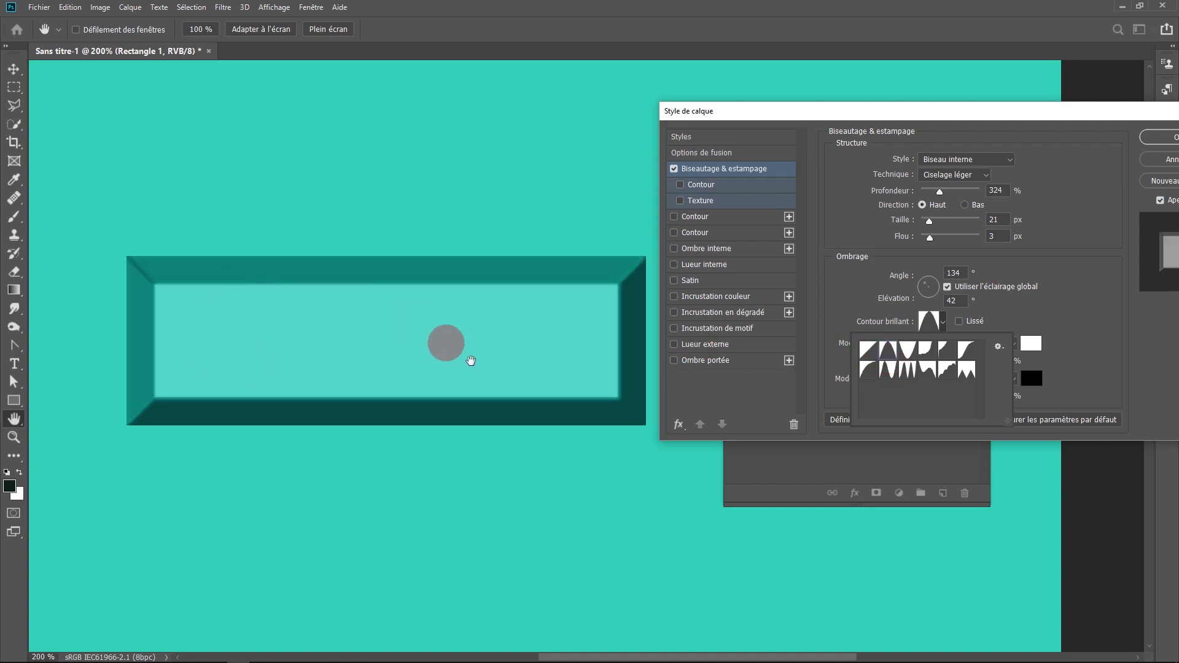
pyautogui.click(902, 356)
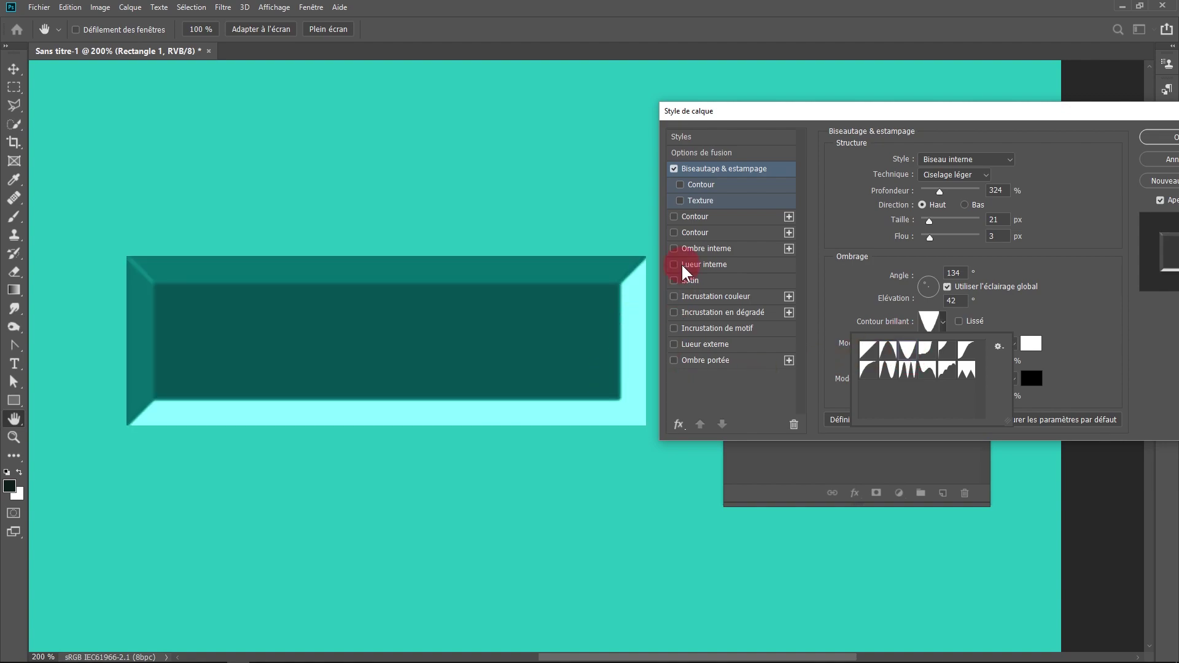
pyautogui.click(928, 351)
pyautogui.click(944, 355)
pyautogui.click(968, 356)
pyautogui.click(869, 369)
pyautogui.click(900, 370)
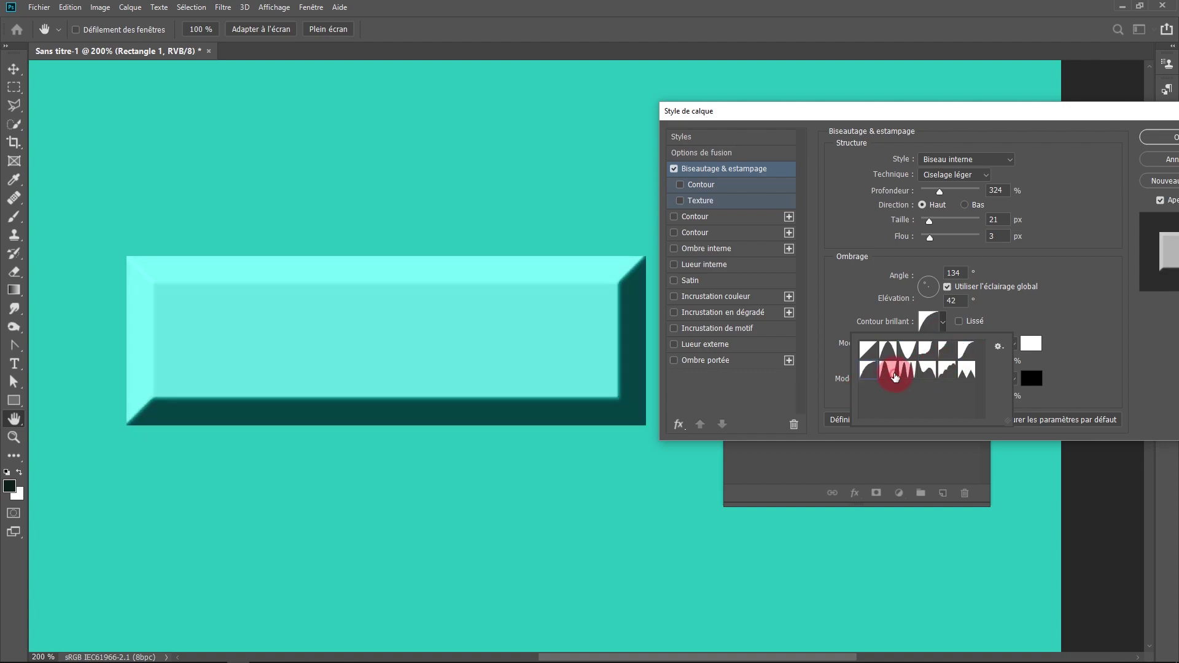
pyautogui.click(929, 369)
pyautogui.click(868, 371)
pyautogui.click(869, 350)
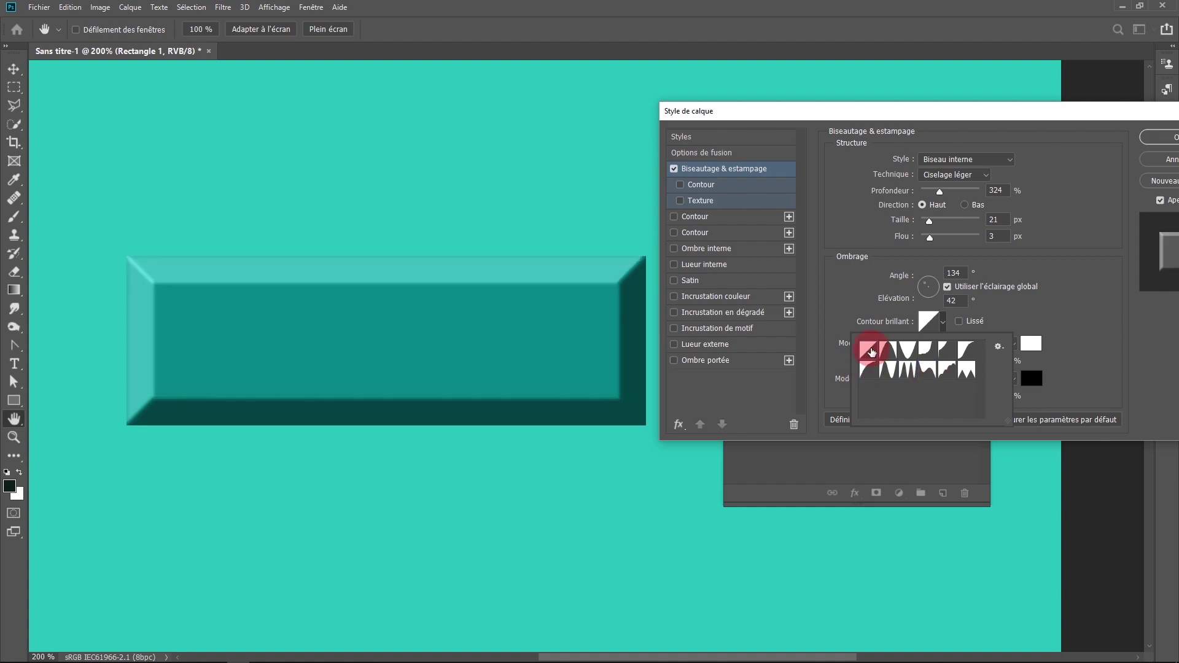
pyautogui.click(910, 351)
pyautogui.click(1014, 309)
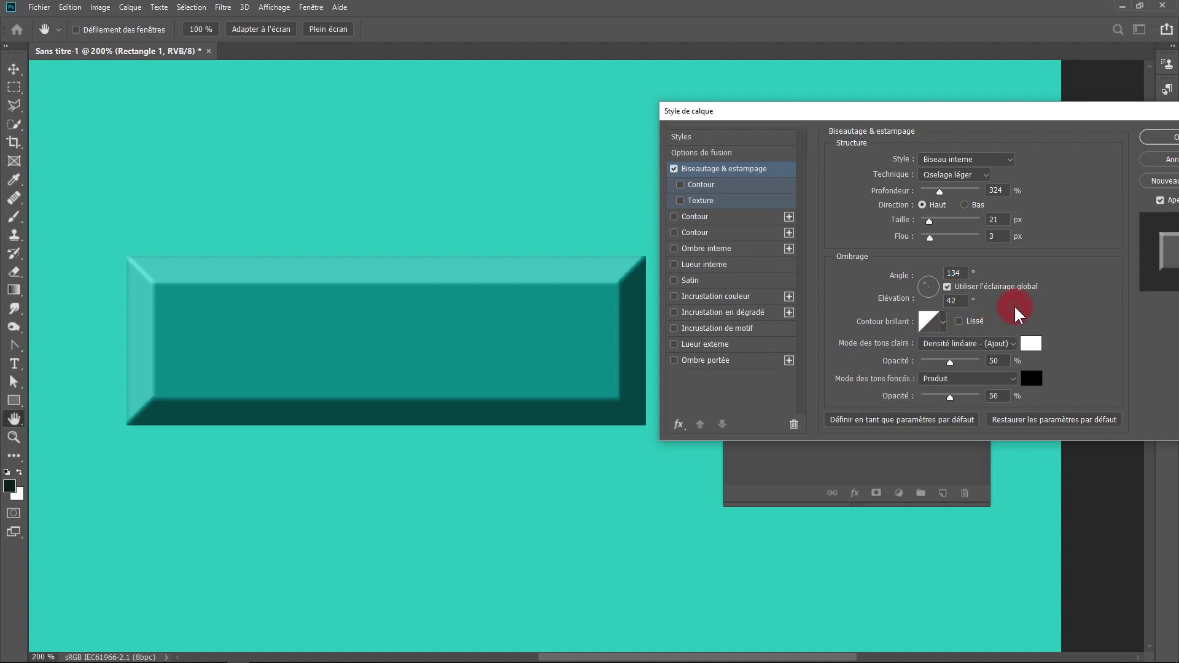
# Edit the Contour brillant curve, testing its midpoint and both endpoints, and apply a custom curve bulging upward from the linear shape.
pyautogui.click(930, 322)
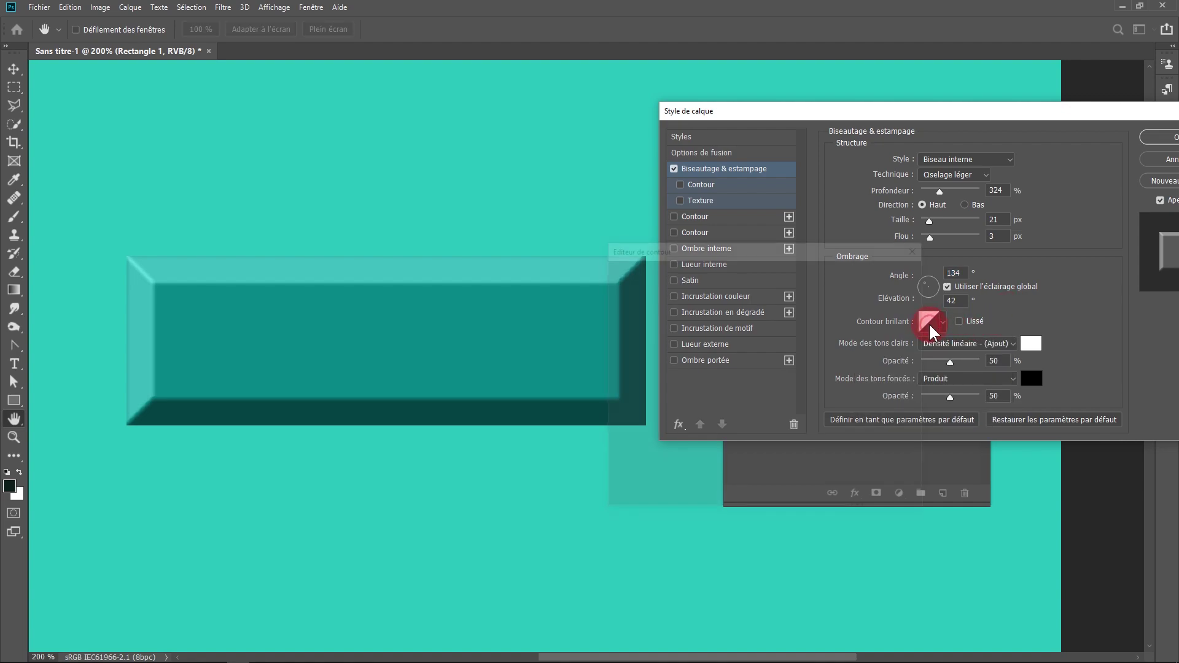
pyautogui.moveTo(779, 247); pyautogui.dragTo(835, 107)
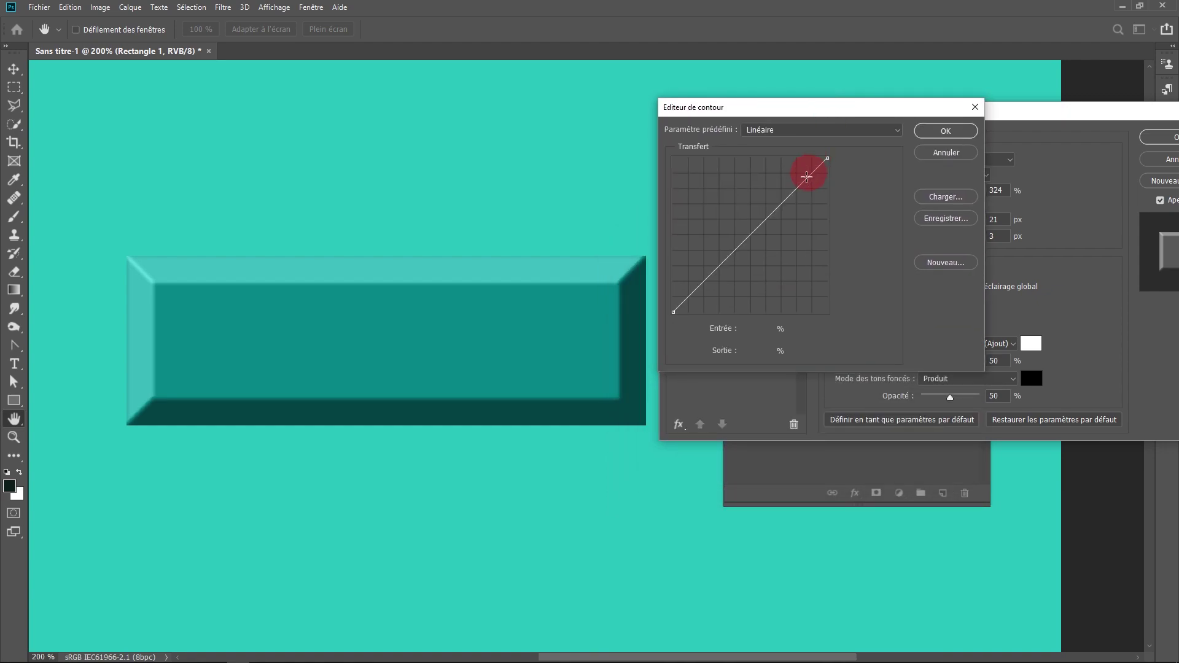
pyautogui.moveTo(717, 268); pyautogui.dragTo(732, 249)
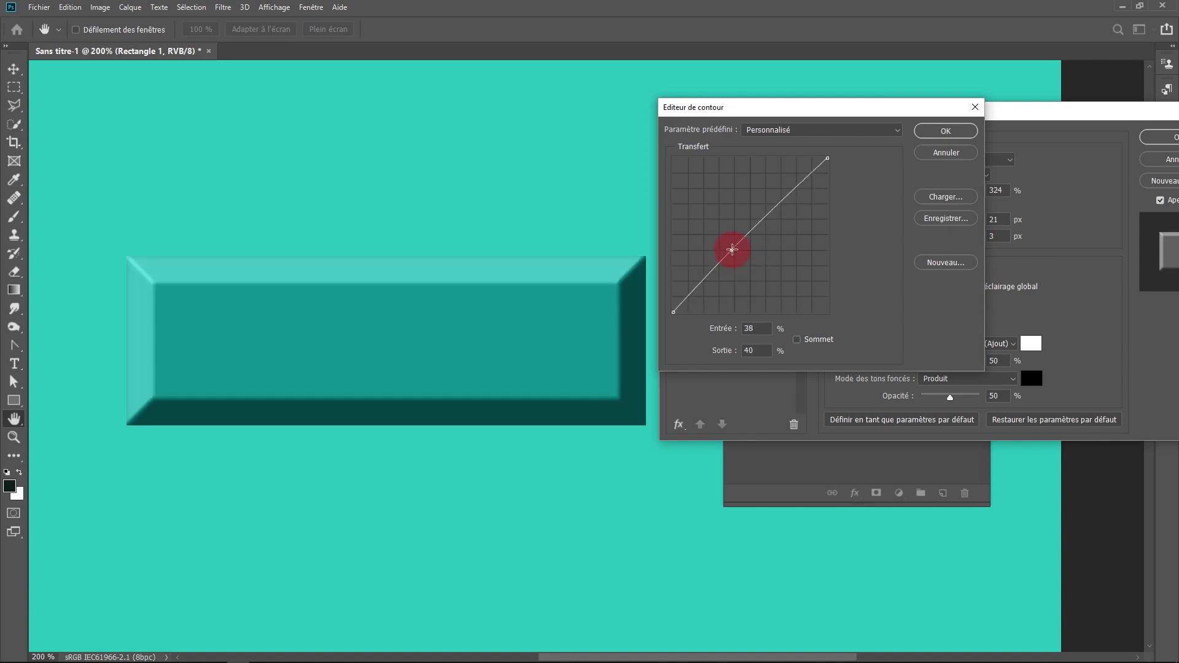
pyautogui.moveTo(732, 249); pyautogui.dragTo(729, 349)
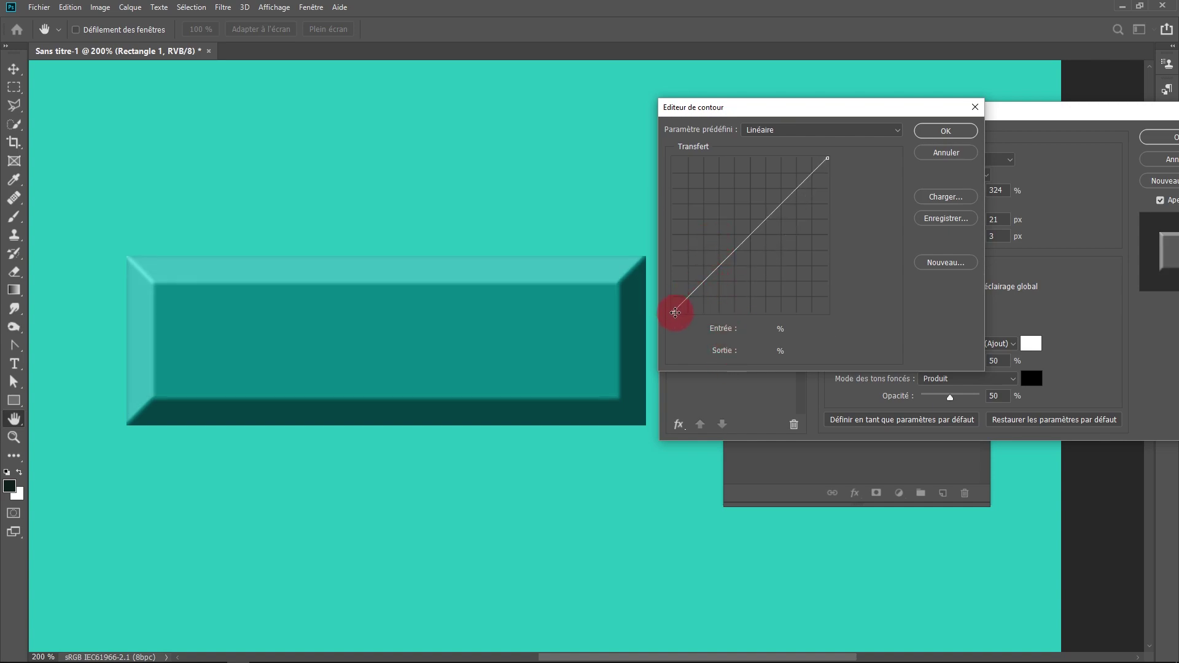
pyautogui.moveTo(673, 312); pyautogui.dragTo(673, 158)
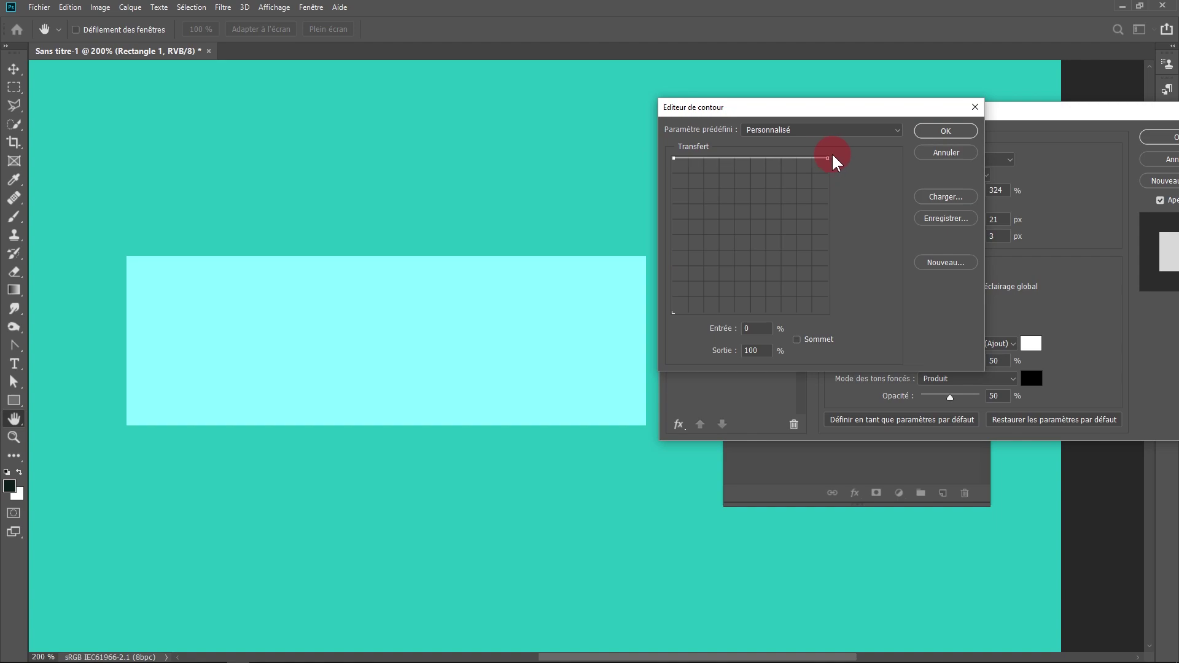
pyautogui.moveTo(827, 158); pyautogui.dragTo(827, 312)
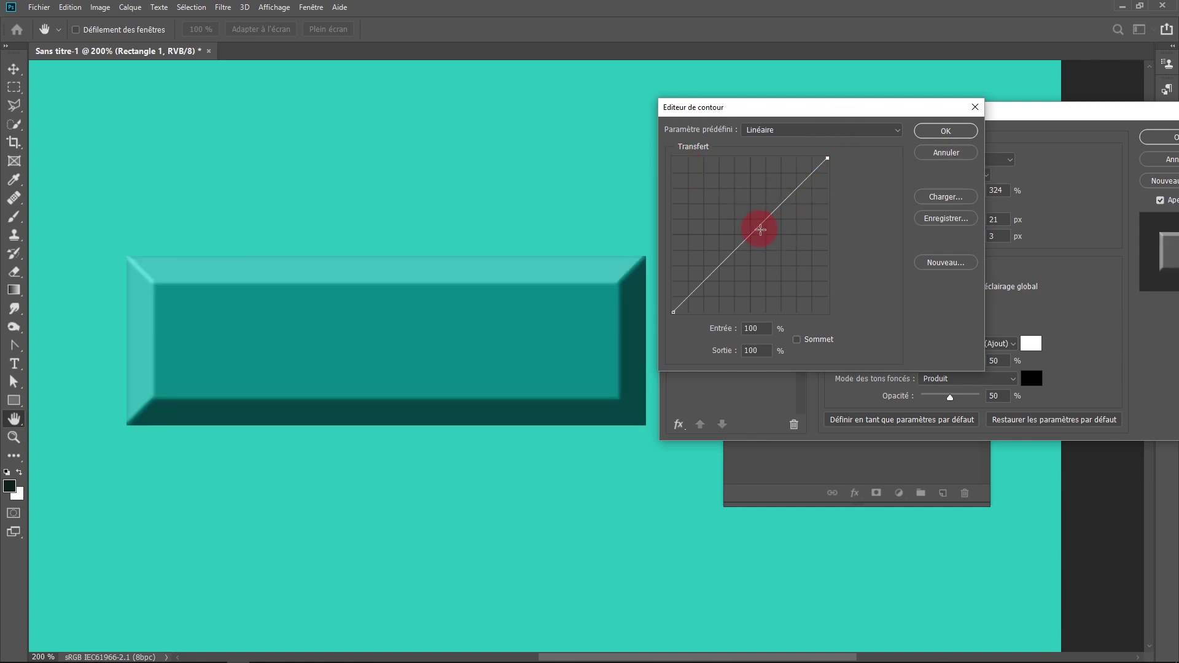
pyautogui.moveTo(760, 227); pyautogui.dragTo(917, 135)
pyautogui.click(931, 135)
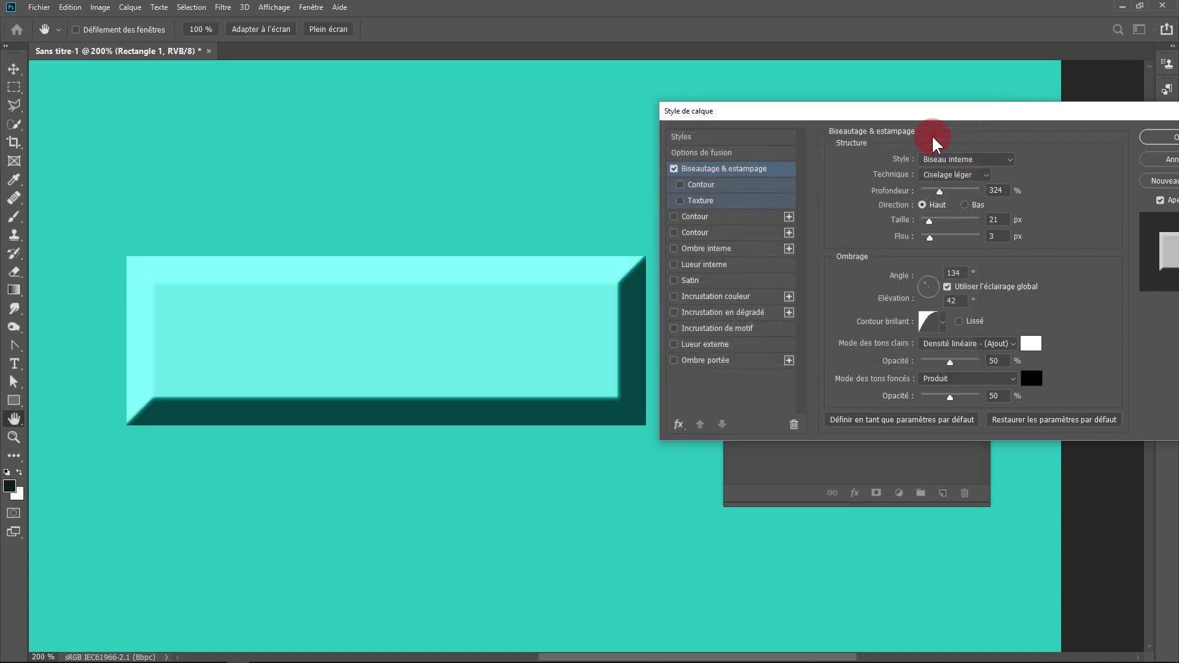
# Save the custom gloss contour as a new preset named Personnalisé.
pyautogui.click(943, 326)
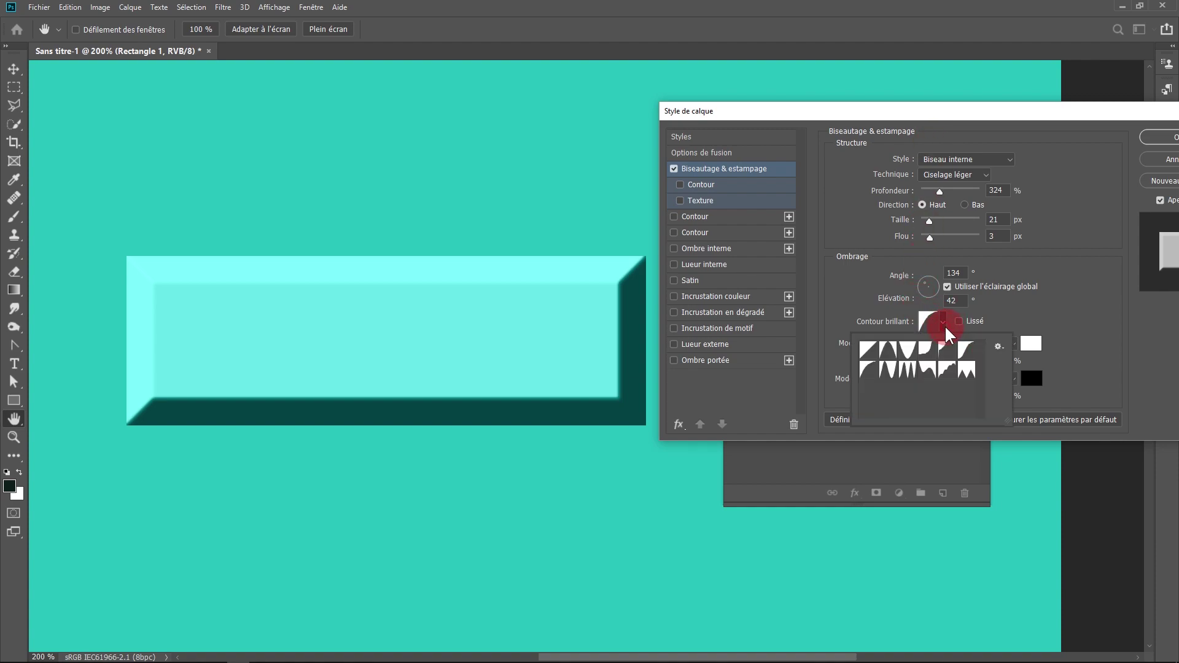
pyautogui.click(999, 347)
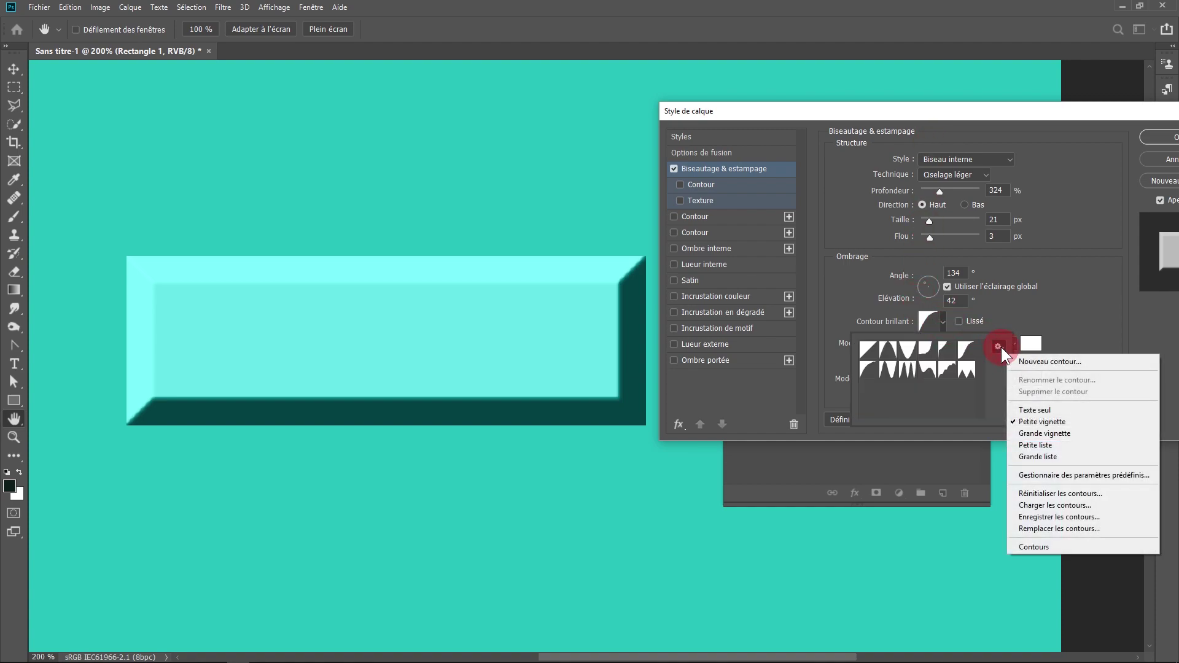
pyautogui.click(1037, 360)
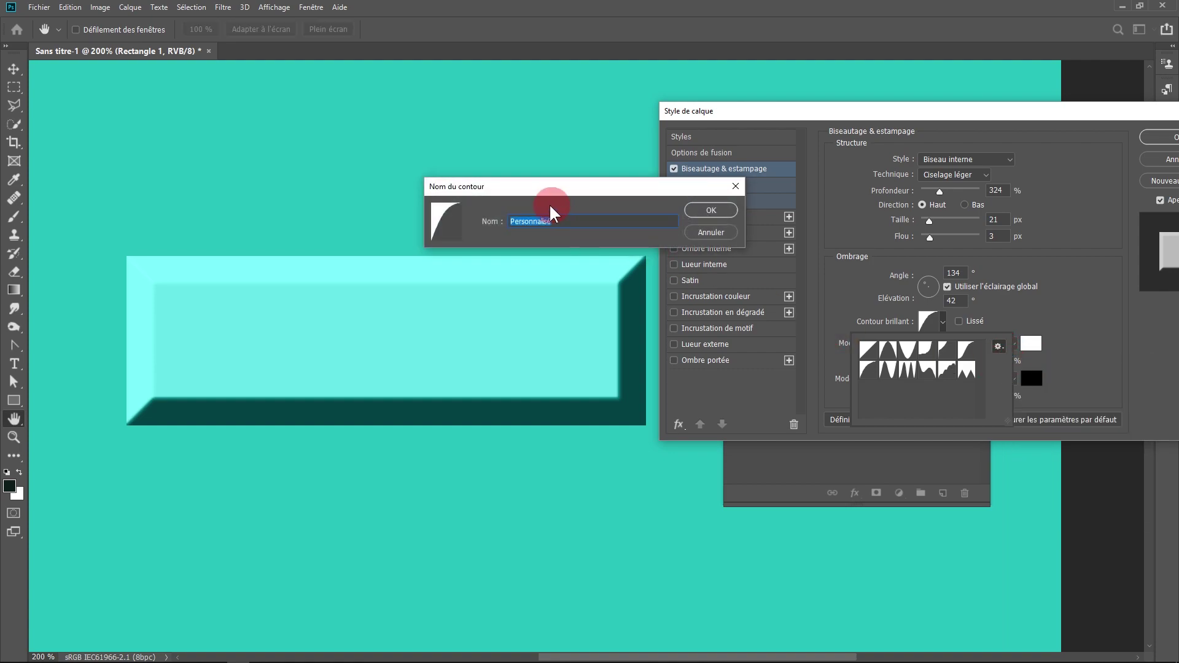
pyautogui.click(712, 212)
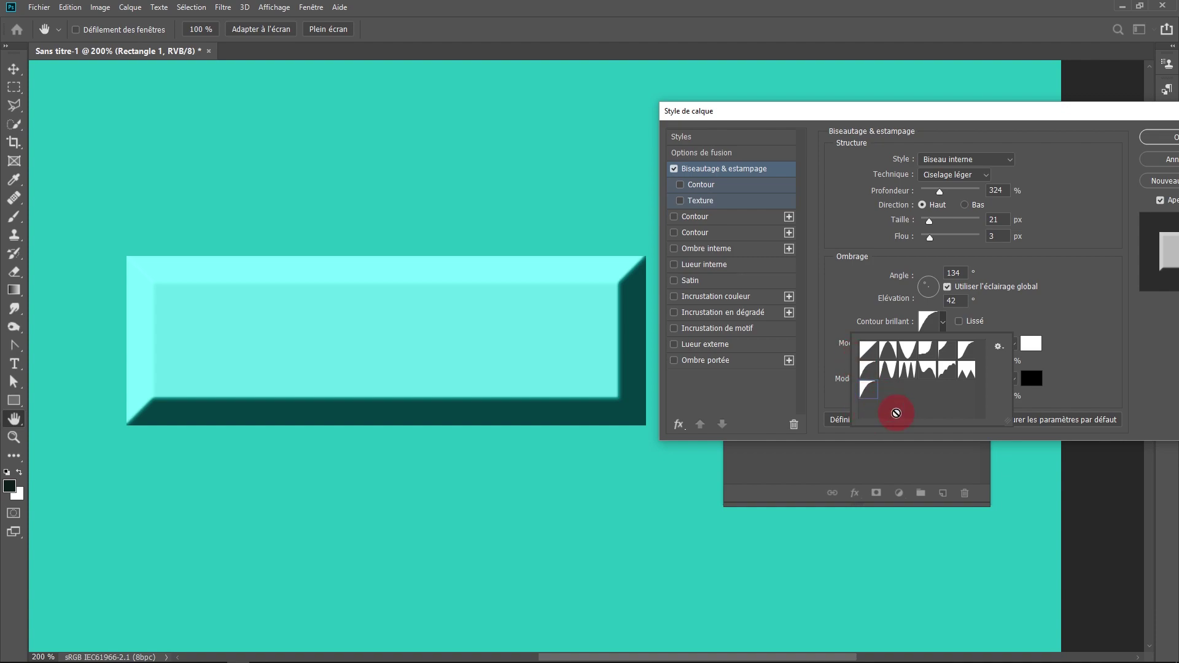
pyautogui.click(998, 346)
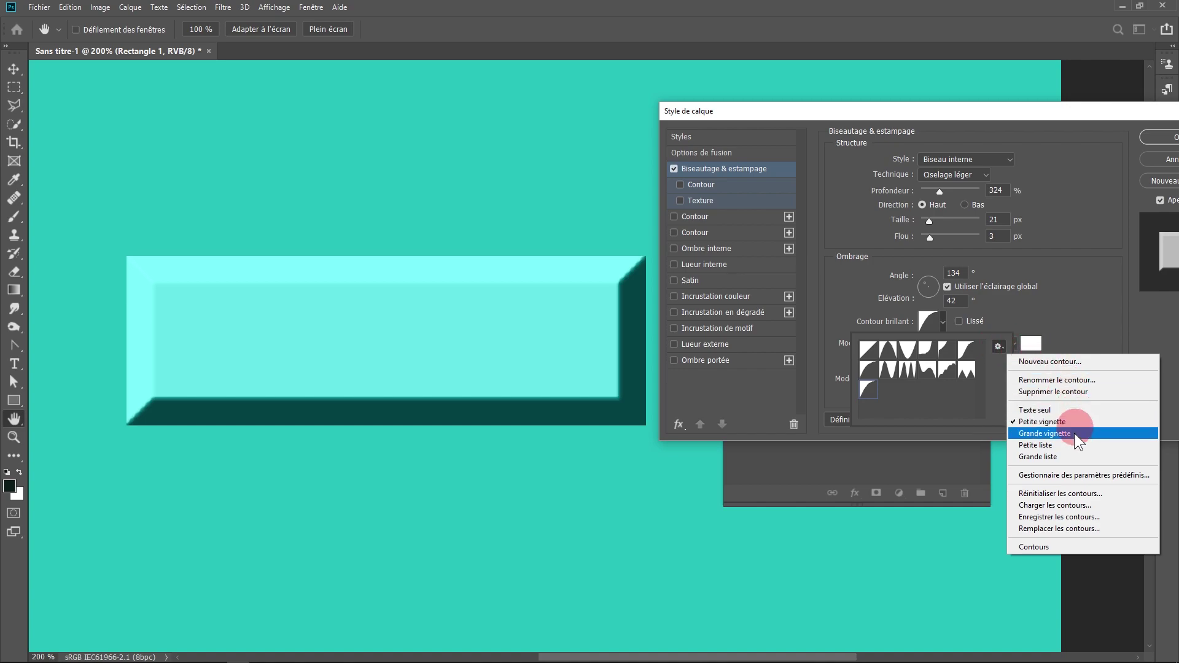
pyautogui.click(1054, 519)
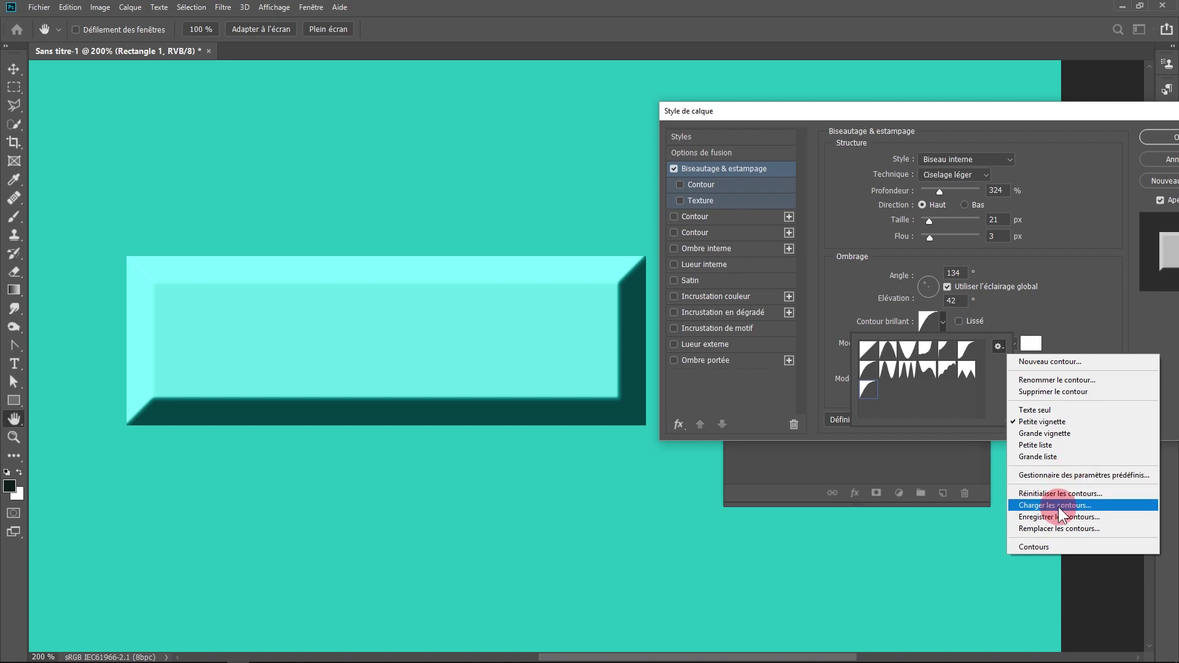
pyautogui.click(1066, 294)
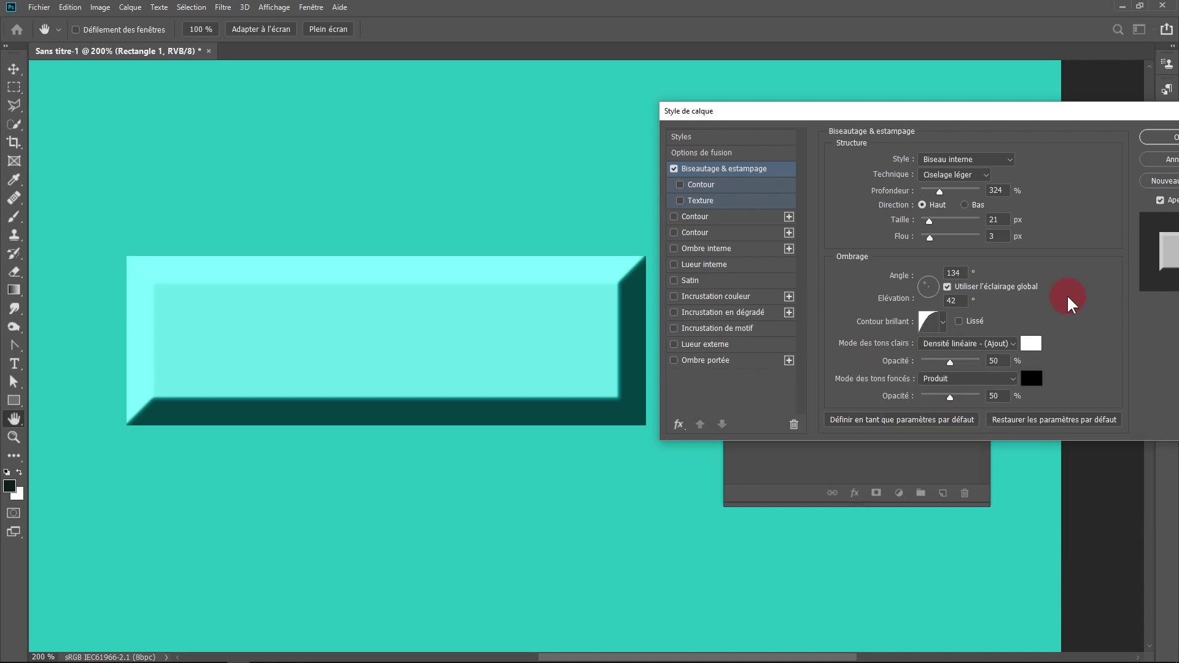
# Compare the gloss contour with Lissé switched on and off several times, and leave Lissé enabled.
pyautogui.click(958, 321)
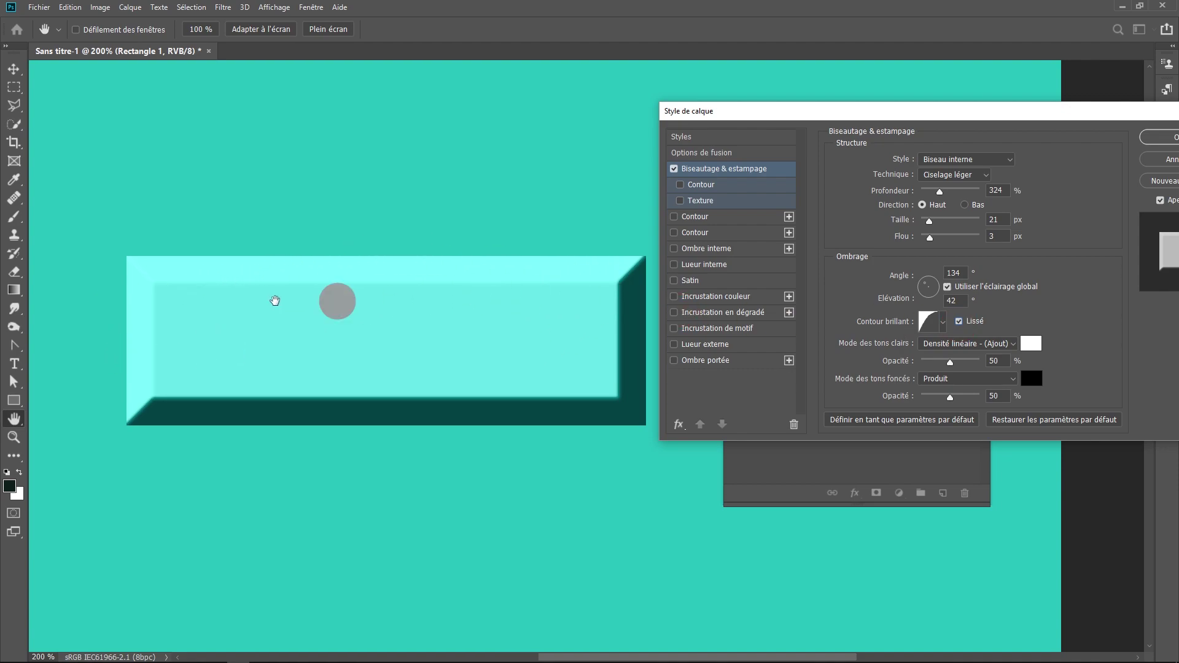
pyautogui.click(960, 321)
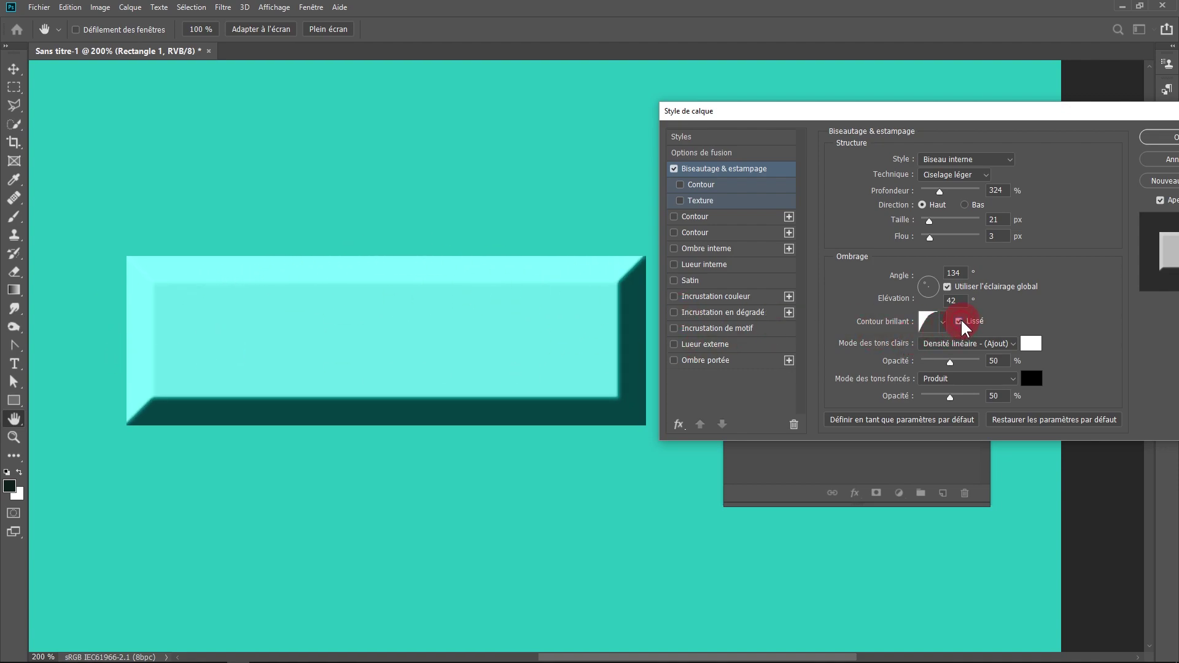
pyautogui.click(961, 320)
pyautogui.click(960, 321)
pyautogui.click(960, 321)
pyautogui.click(961, 321)
pyautogui.click(960, 321)
pyautogui.click(961, 321)
# Set the highlight opacity to 57 % and look through the available highlight blend modes without changing the mode.
pyautogui.moveTo(949, 361); pyautogui.dragTo(962, 335)
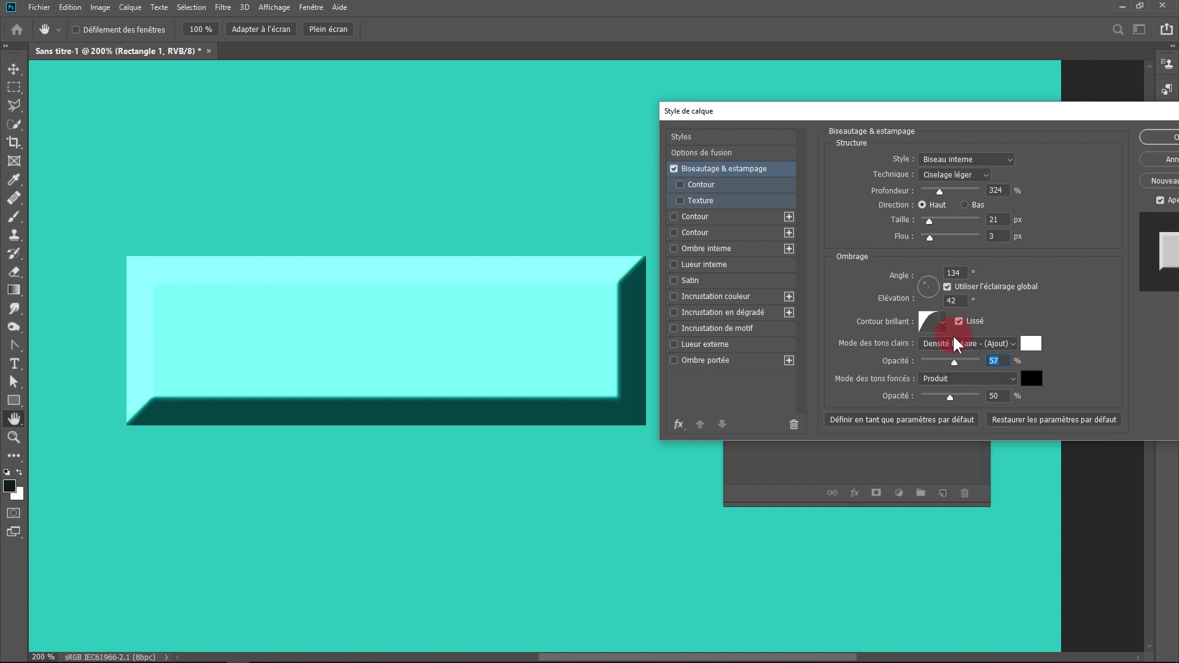
pyautogui.click(986, 342)
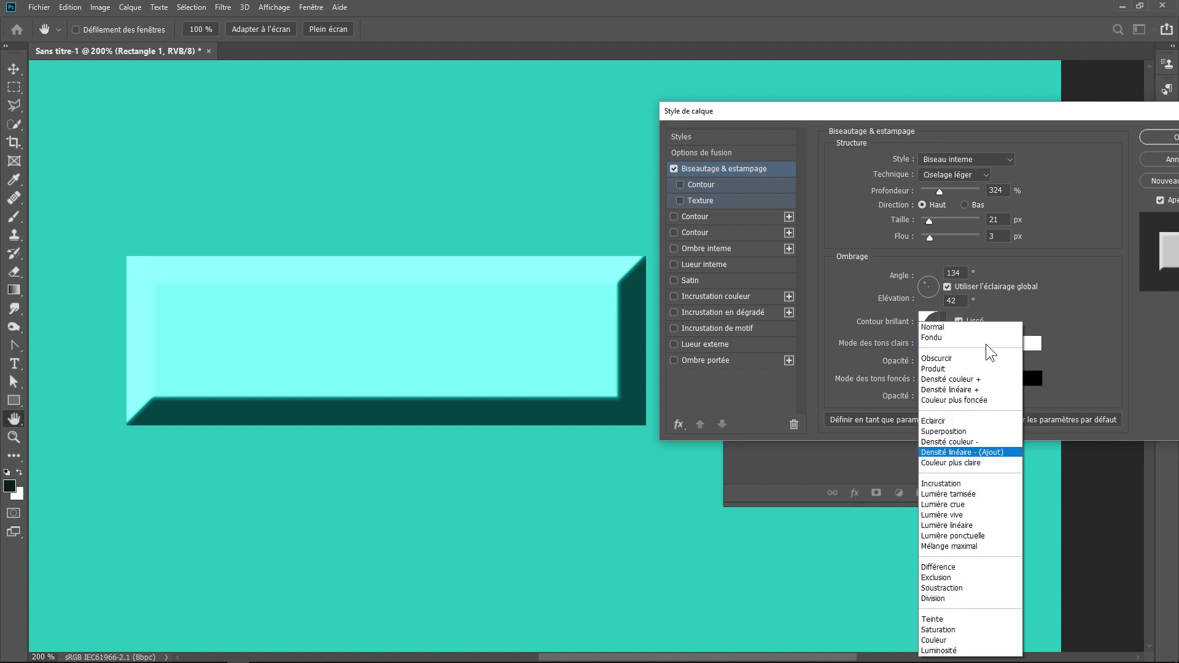
pyautogui.click(1015, 344)
pyautogui.click(1014, 341)
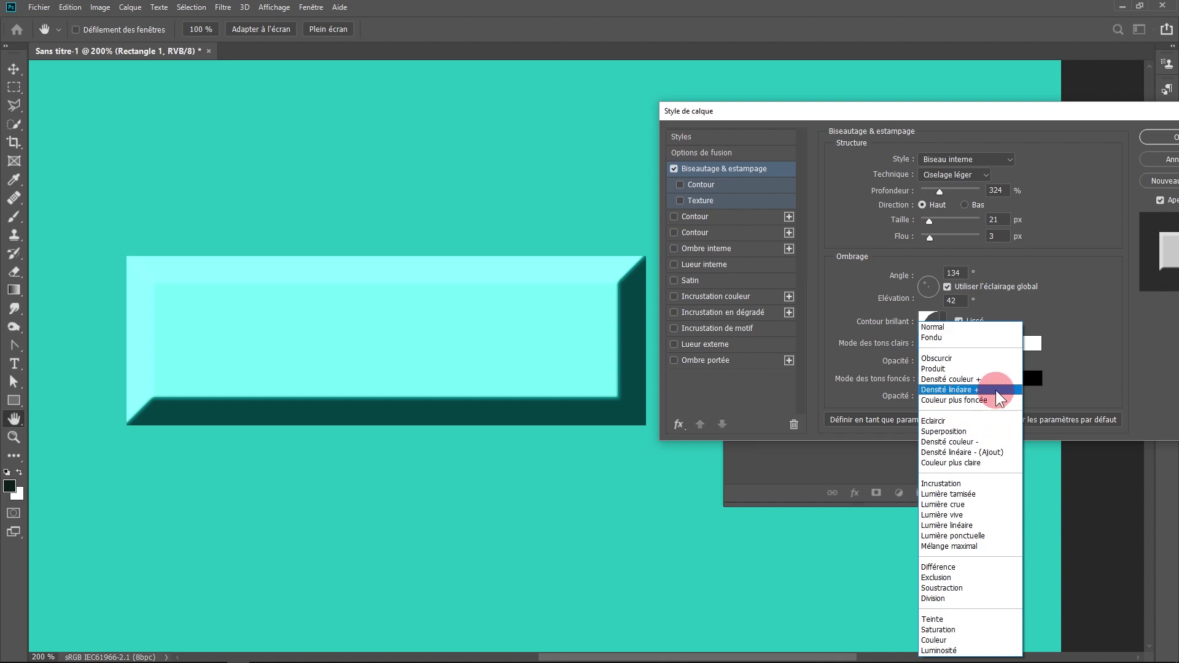
pyautogui.click(1086, 315)
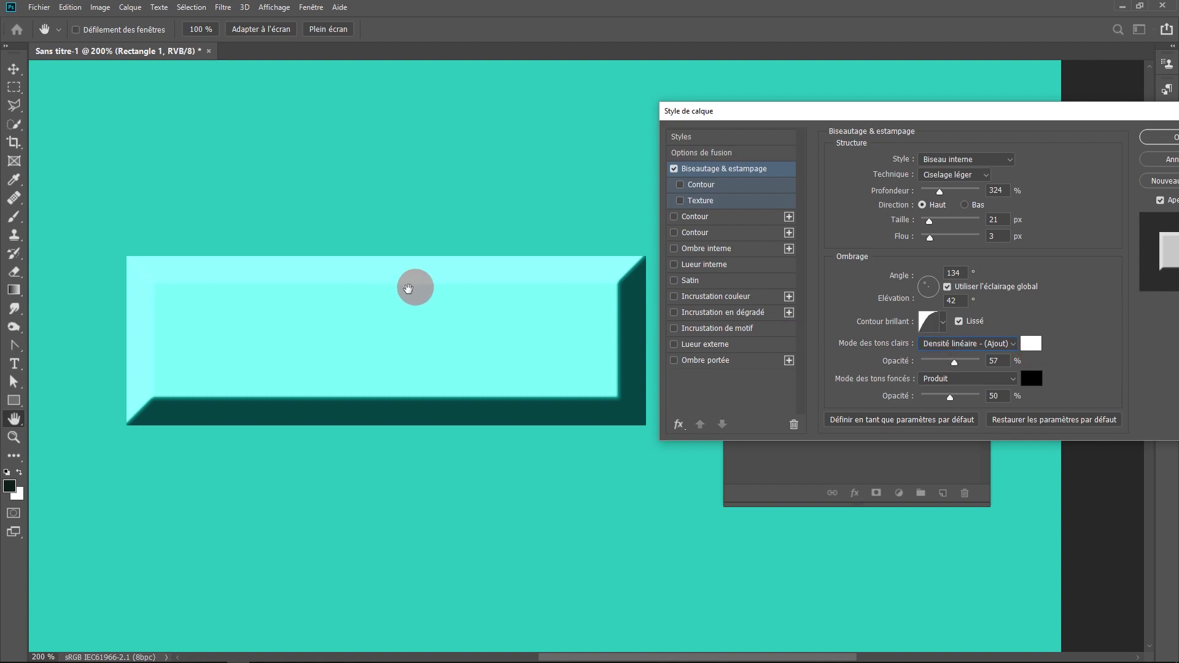
# Test an orange hue for the bevel highlights, and apply the lime green b7e028 as the highlight colour.
pyautogui.click(1027, 342)
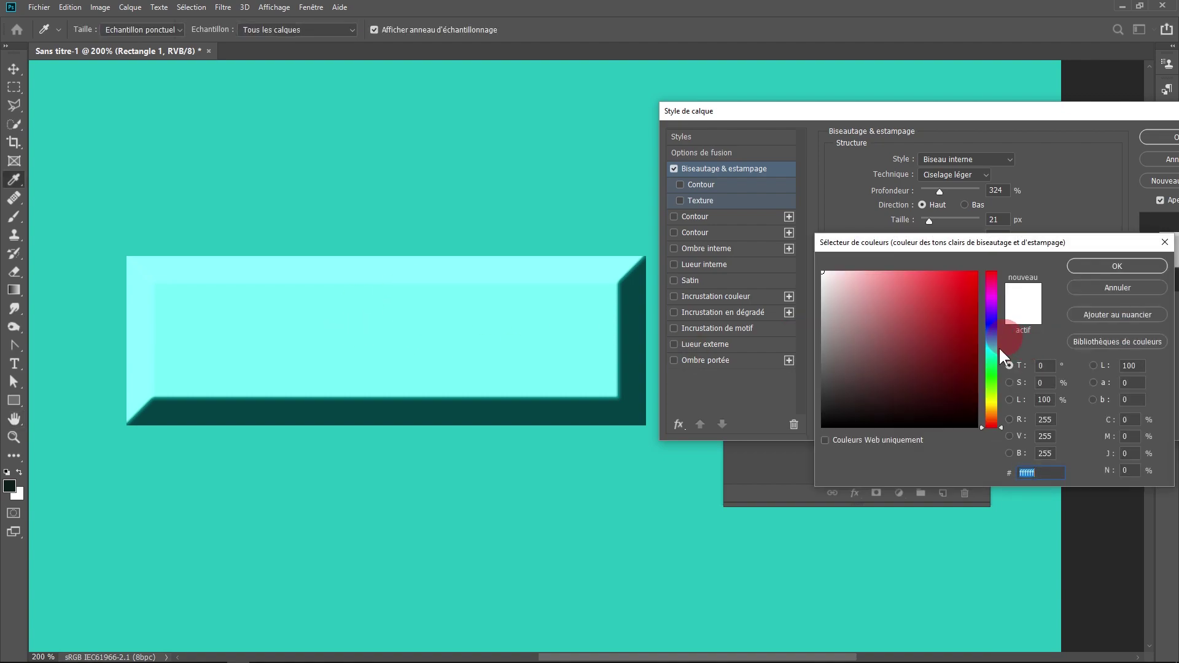
pyautogui.click(994, 409)
pyautogui.moveTo(942, 320); pyautogui.dragTo(972, 287)
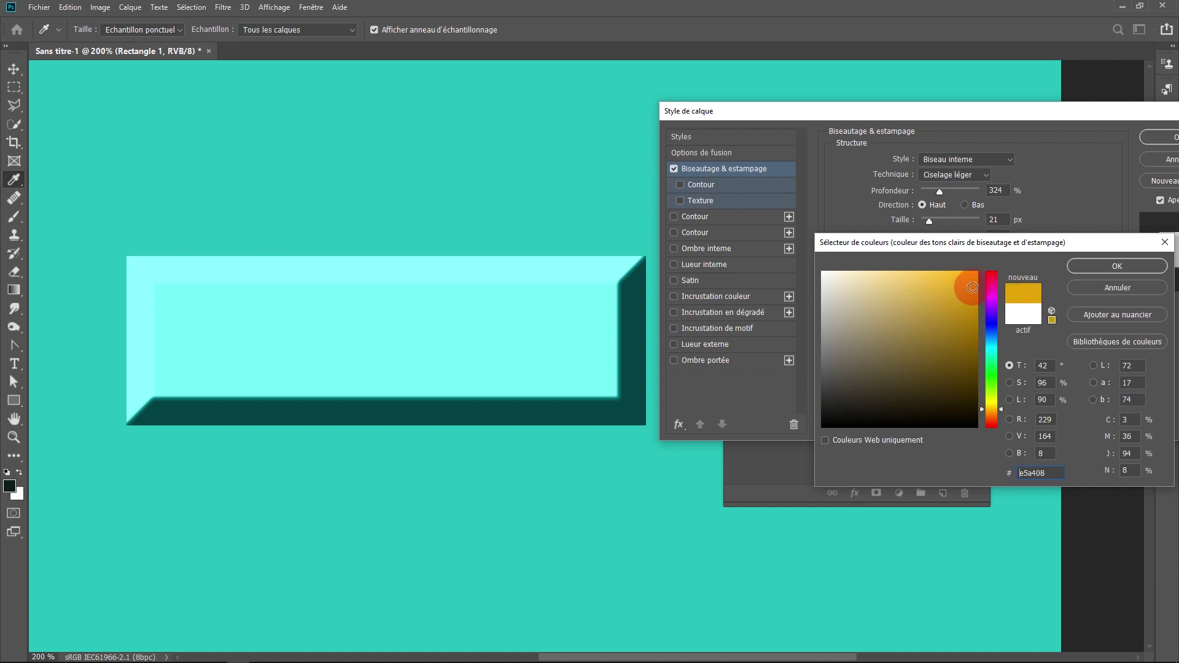
pyautogui.click(988, 397)
pyautogui.click(949, 290)
pyautogui.click(1096, 257)
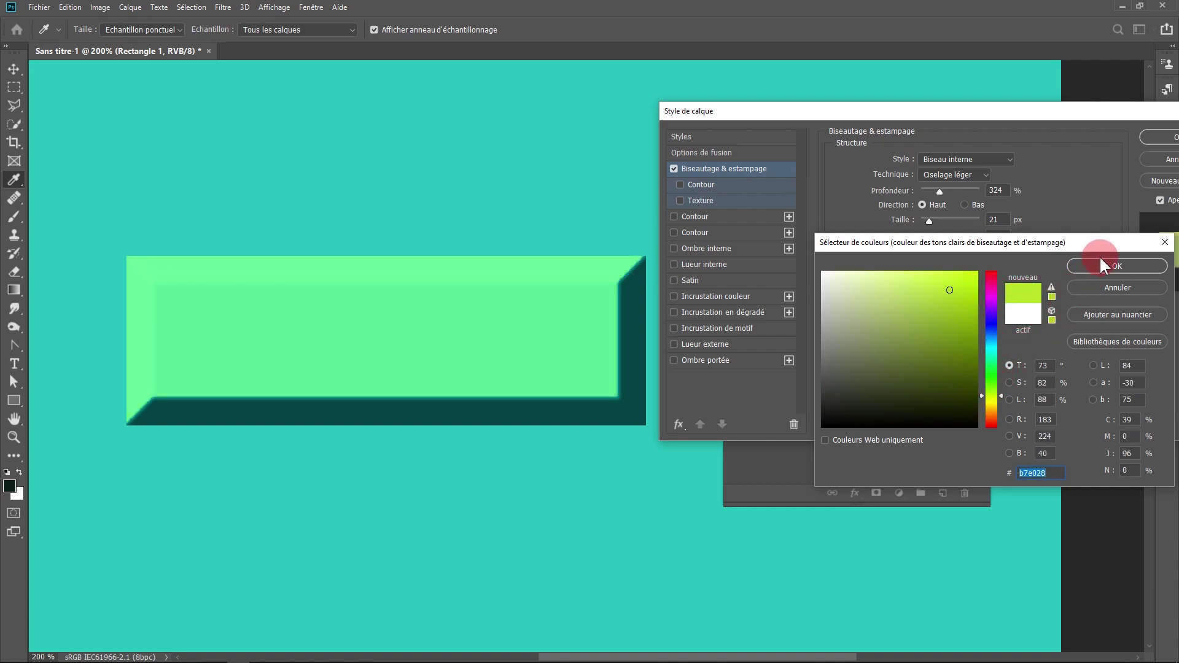
# Try the highlight blend mode Couleur with the opacity raised to 100 %, and switch the mode to Incrustation.
pyautogui.click(957, 341)
pyautogui.moveTo(956, 343)
pyautogui.mouseDown()
pyautogui.moveTo(974, 421)
pyautogui.moveTo(964, 430)
pyautogui.mouseUp()
pyautogui.moveTo(963, 340); pyautogui.dragTo(953, 593)
pyautogui.click(958, 640)
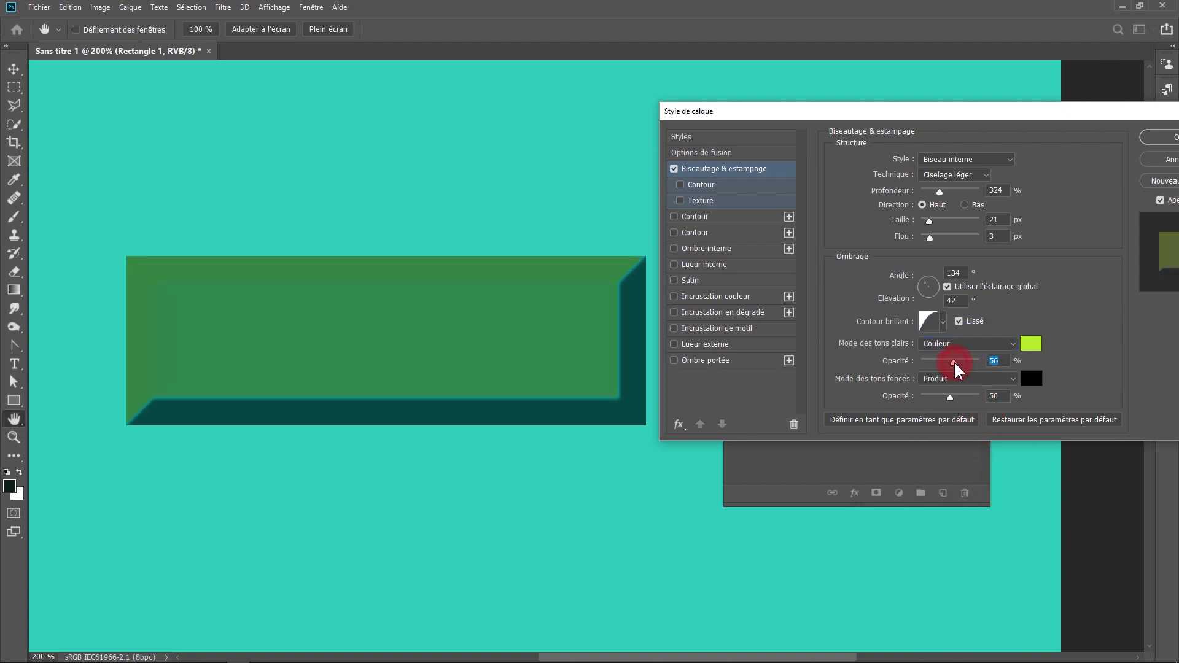
pyautogui.moveTo(967, 365); pyautogui.dragTo(982, 364)
pyautogui.click(966, 345)
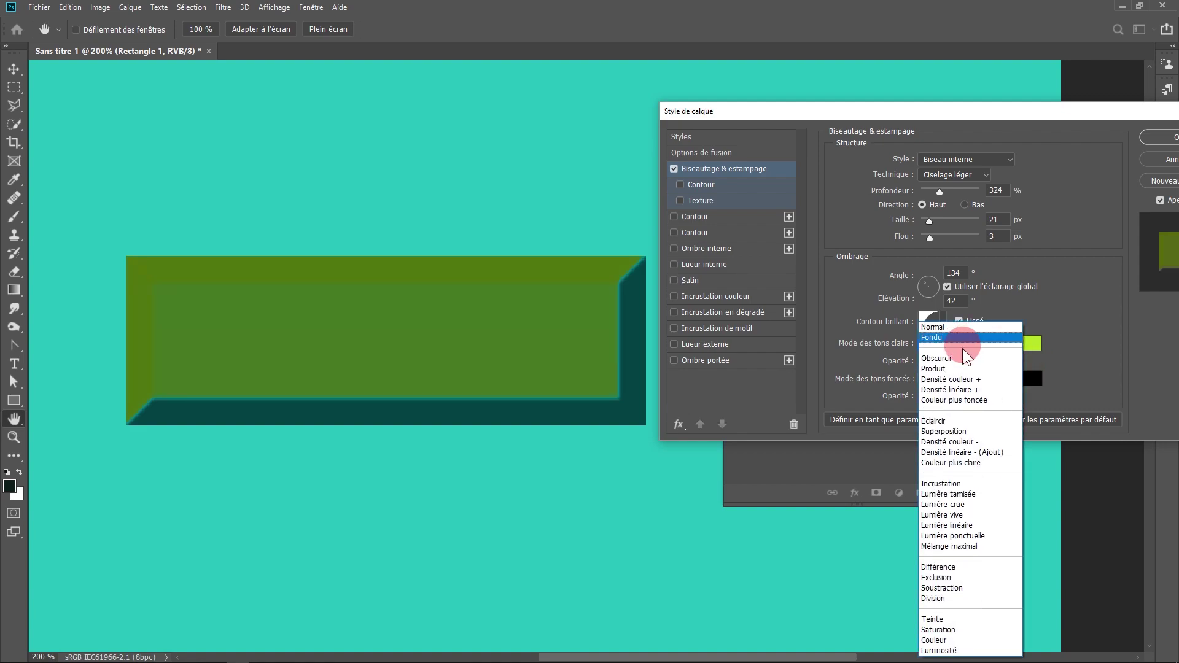
pyautogui.click(950, 483)
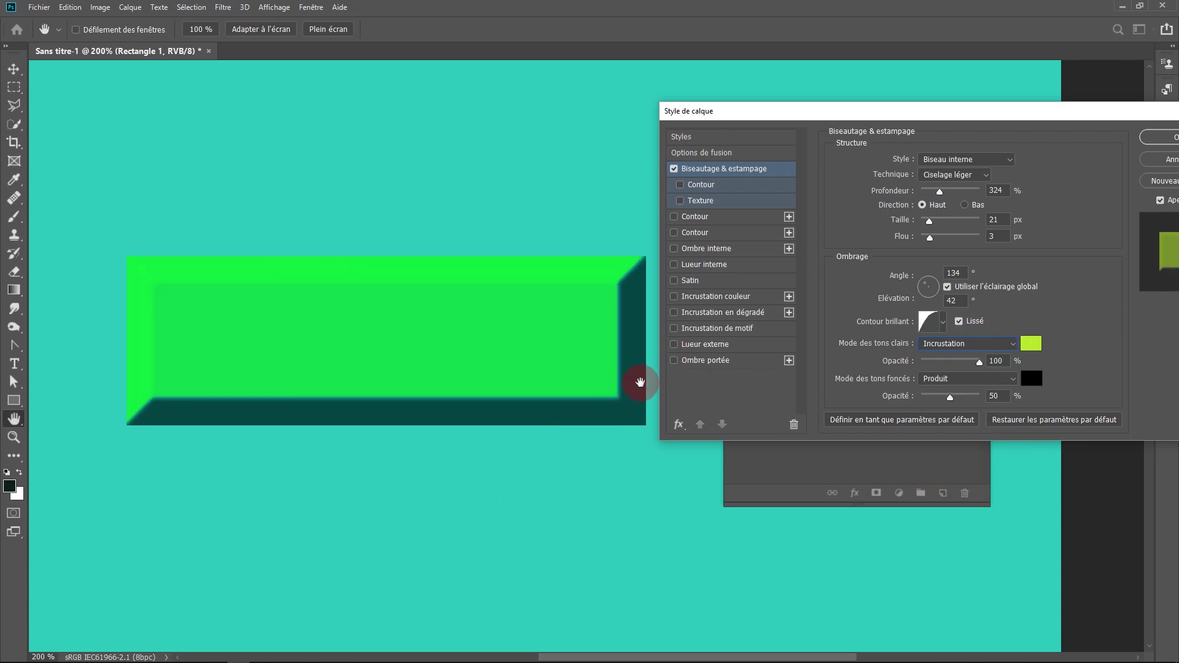
# Set the bevel's highlight colour to white.
pyautogui.moveTo(902, 113); pyautogui.dragTo(847, 162)
pyautogui.click(925, 394)
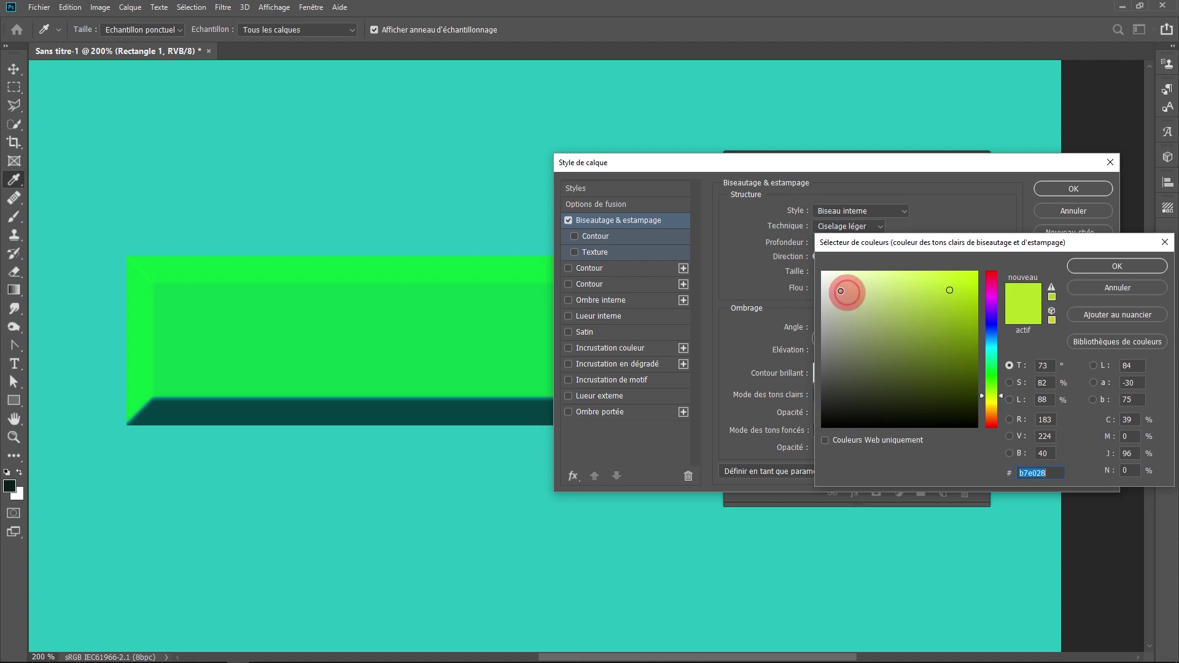
pyautogui.click(905, 276)
pyautogui.click(1104, 266)
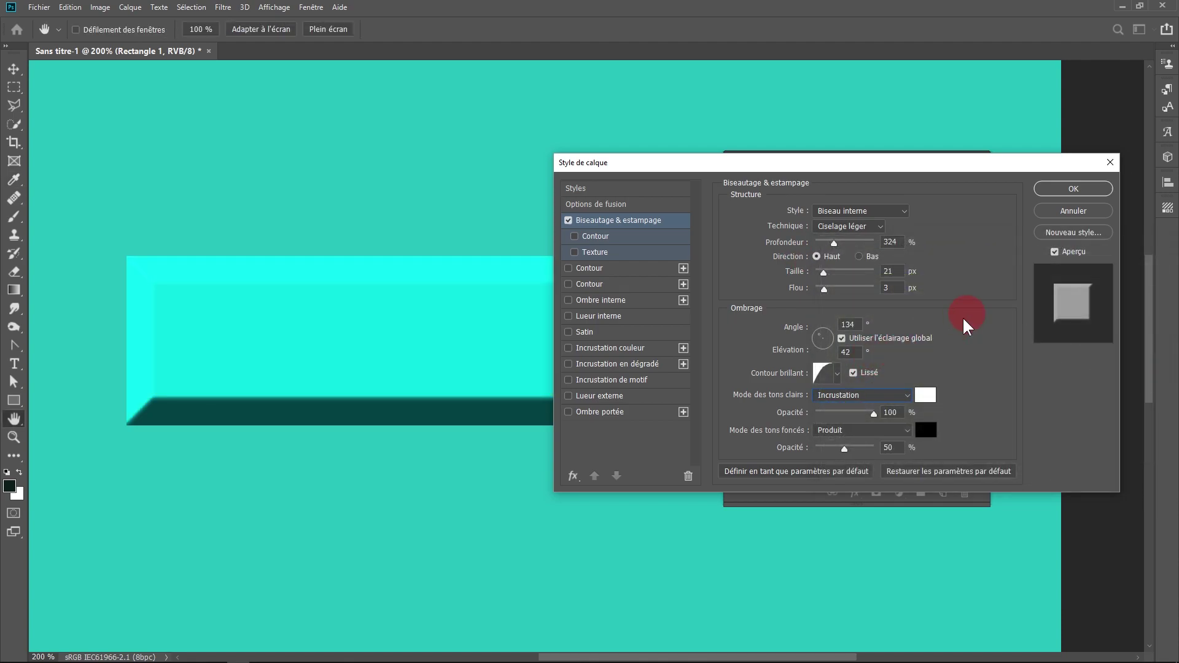
# Set the highlight blend mode to Densité linéaire - (Ajout) with an opacity of 61 %.
pyautogui.click(864, 397)
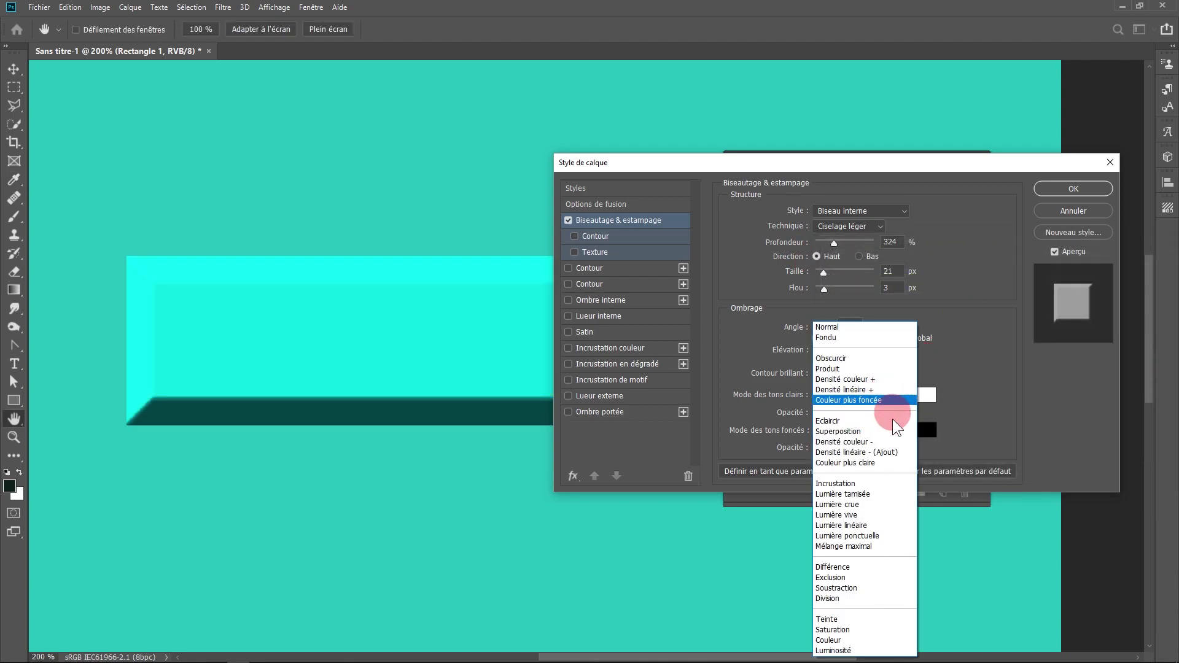
pyautogui.click(898, 450)
pyautogui.moveTo(875, 415); pyautogui.dragTo(851, 415)
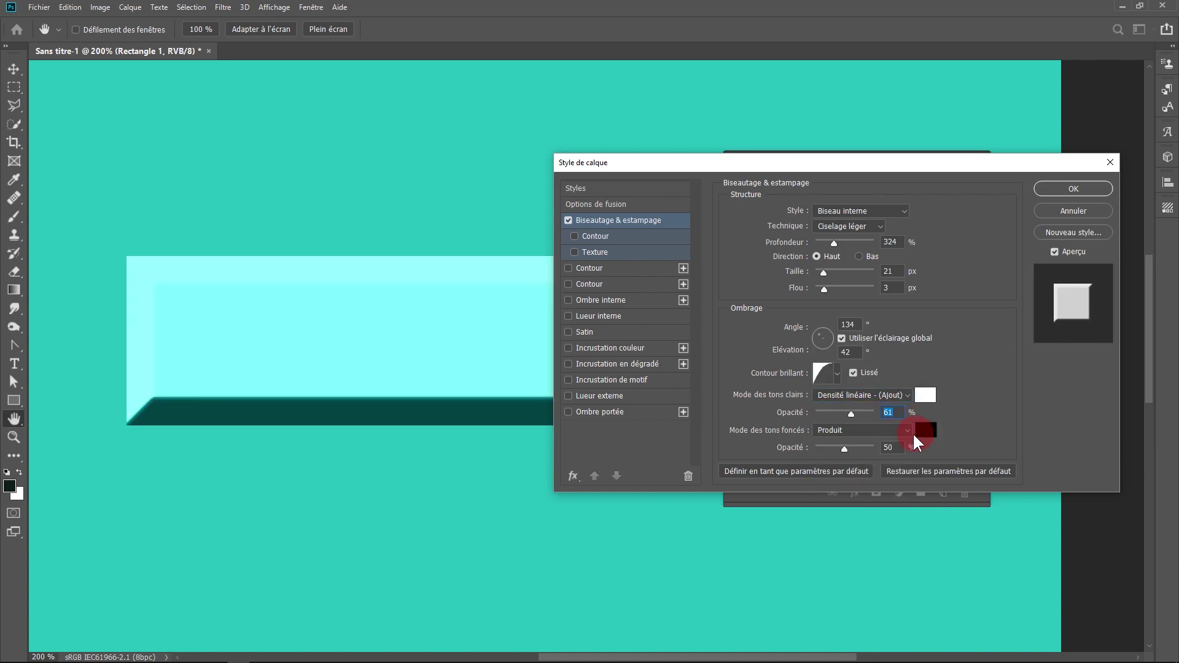
# Set the bevel's shadow colour to the blue 424d9d and move the layer style dialog off the rectangle.
pyautogui.click(931, 434)
pyautogui.click(996, 326)
pyautogui.click(912, 331)
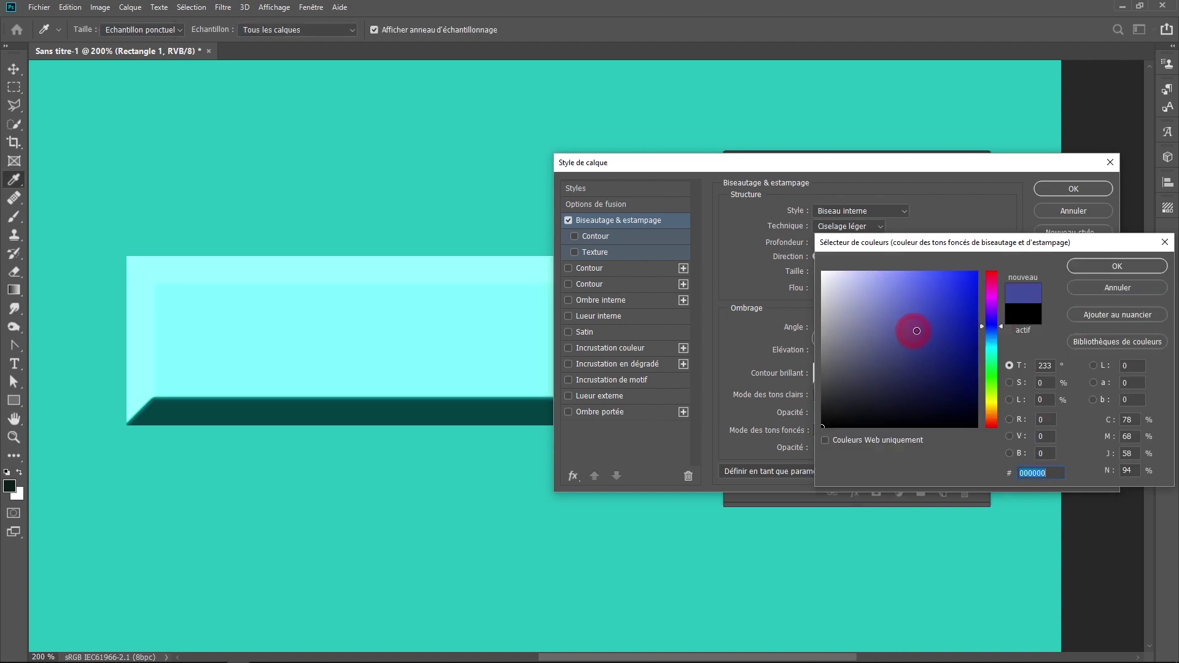
pyautogui.click(1126, 259)
pyautogui.moveTo(803, 164); pyautogui.dragTo(911, 110)
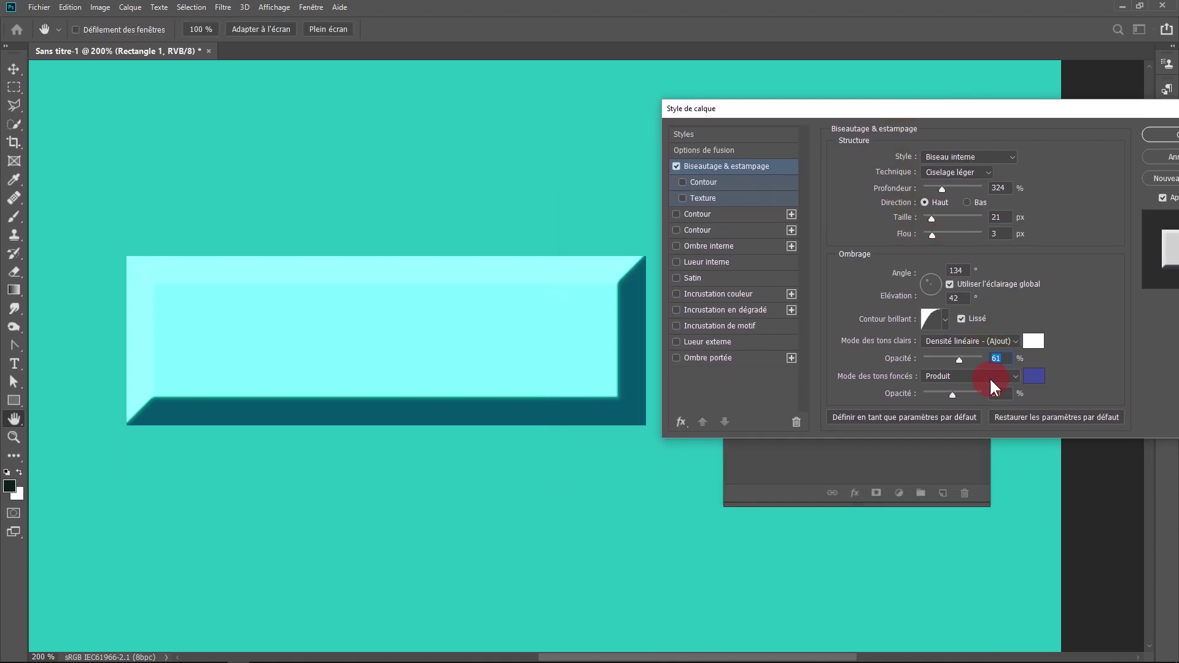
pyautogui.click(1036, 384)
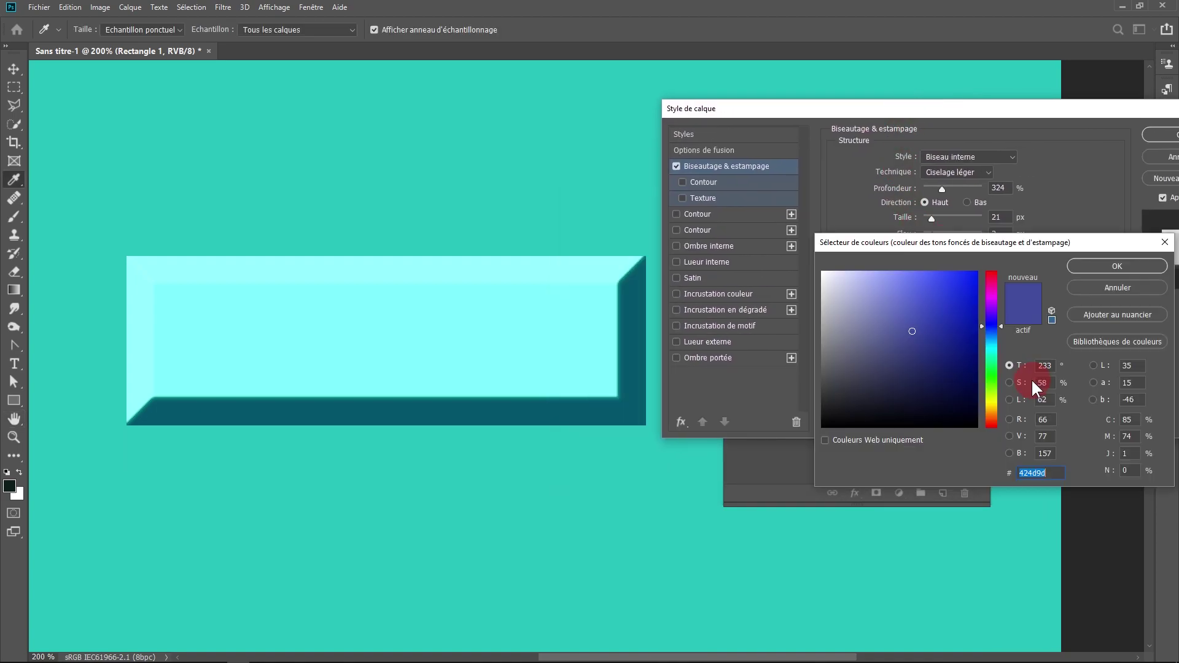
pyautogui.click(940, 351)
pyautogui.press('Escape')
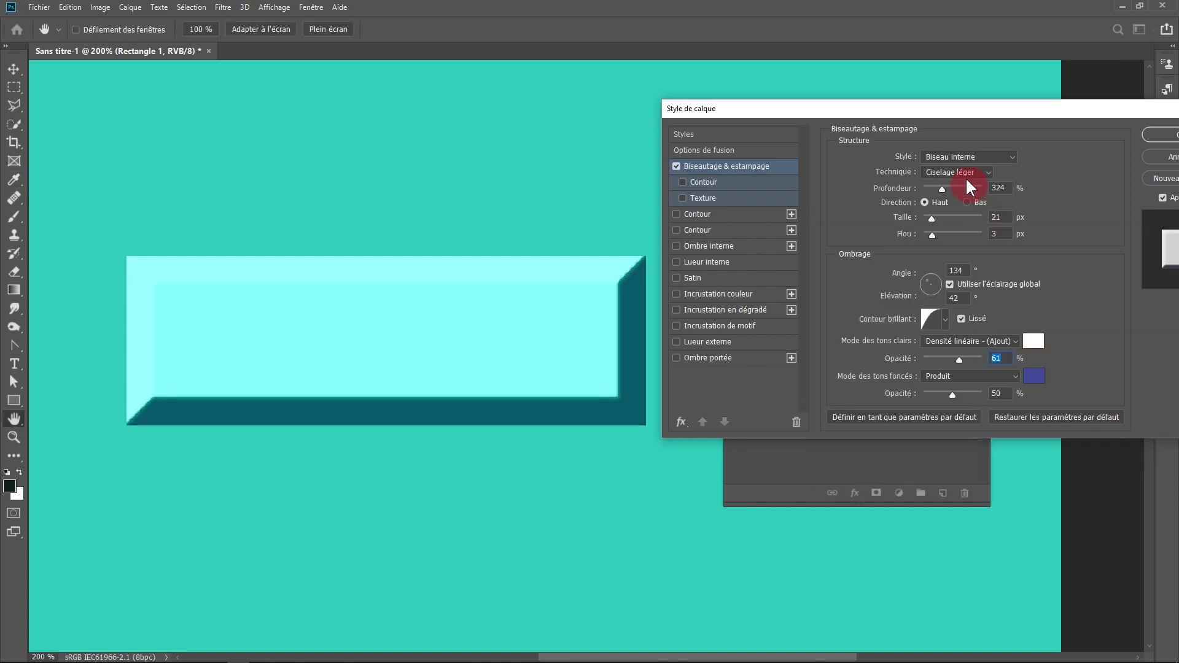
# Reposition the layer style dialog and reduce the highlight opacity to 49 %.
pyautogui.moveTo(826, 110); pyautogui.dragTo(797, 108)
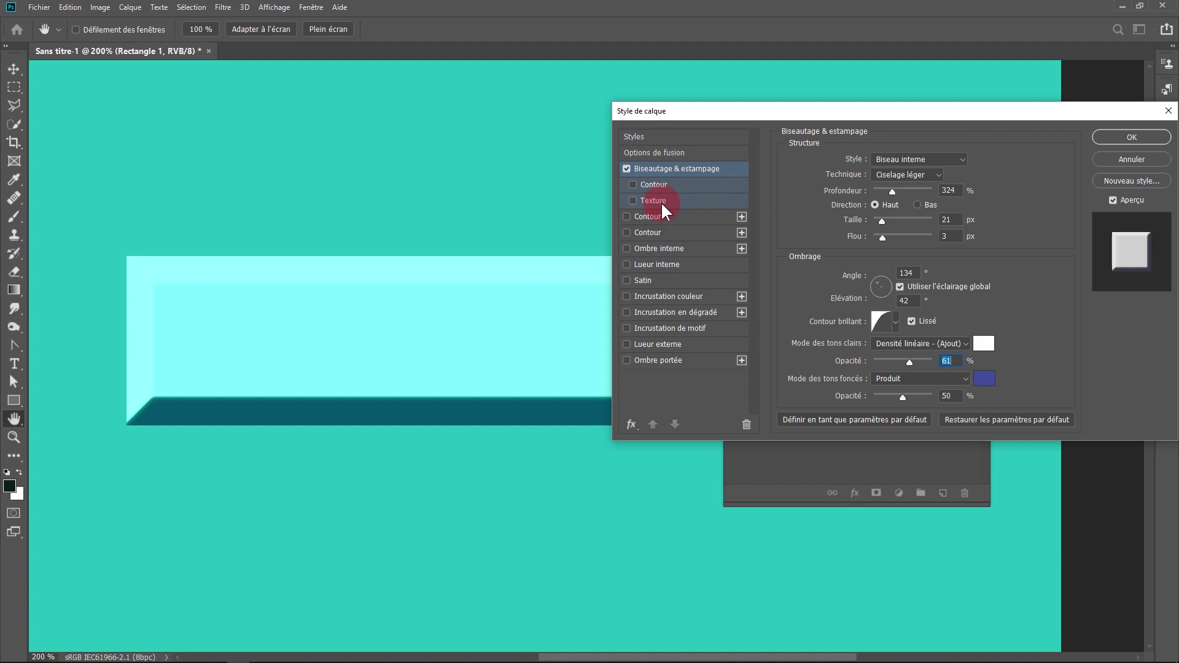
pyautogui.moveTo(726, 117); pyautogui.dragTo(744, 115)
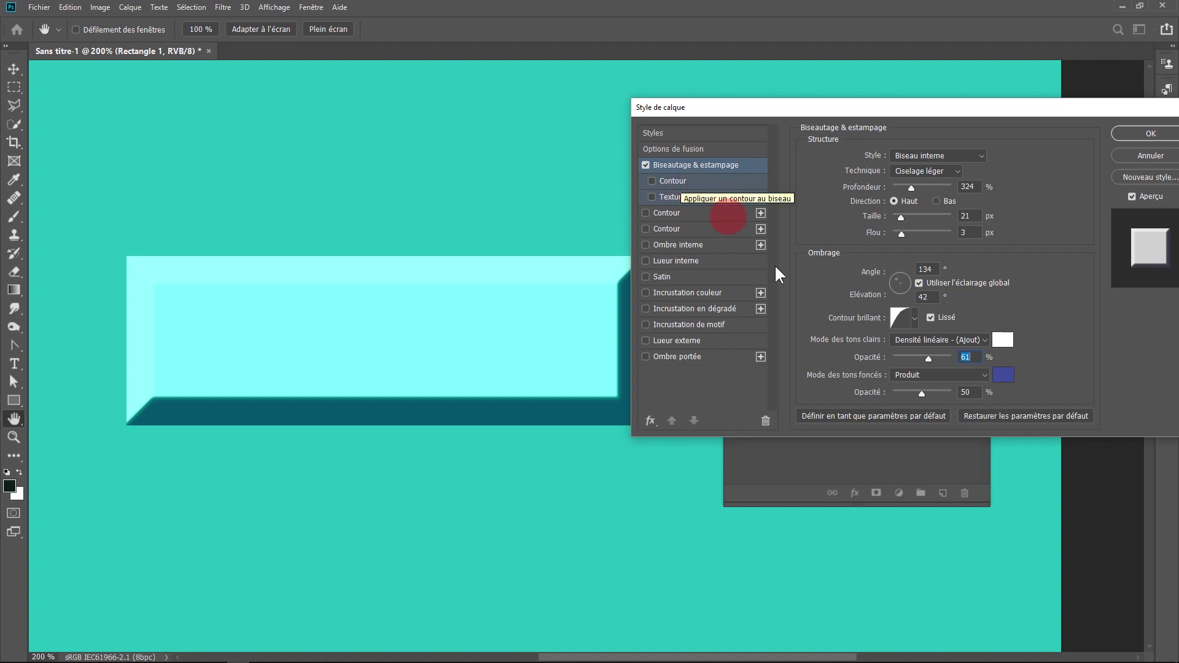
pyautogui.moveTo(929, 358); pyautogui.dragTo(921, 357)
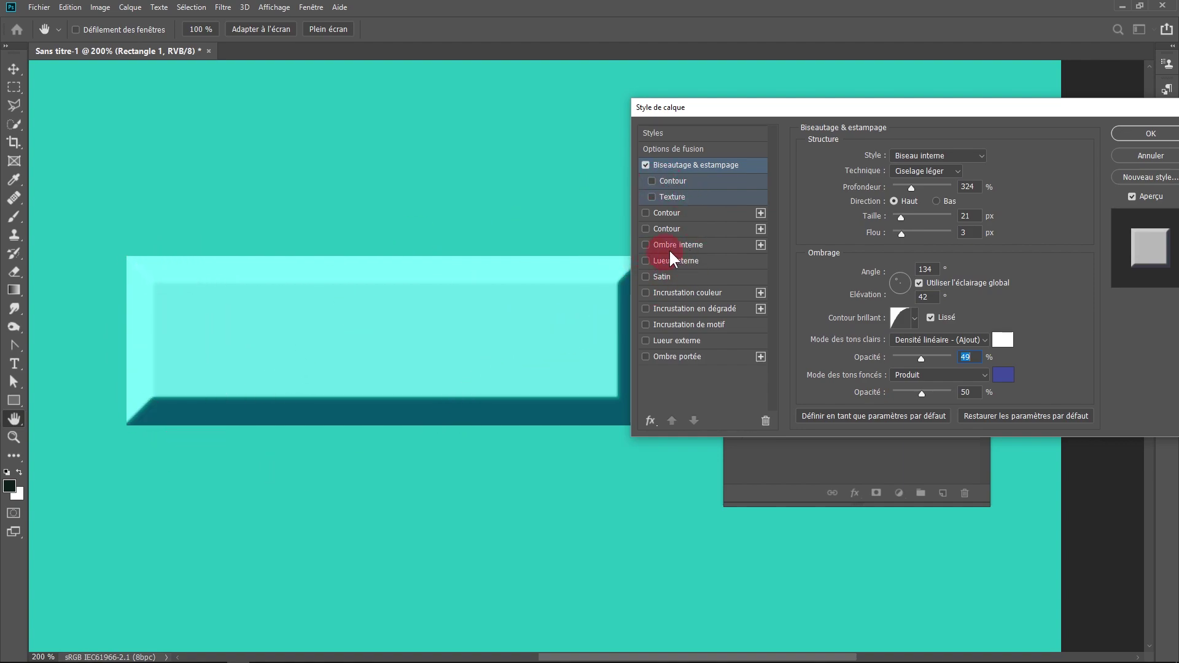
# Enable the Contour sub-option of Biseautage & estampage and open its settings, keeping the whole rectangle in view.
pyautogui.click(652, 181)
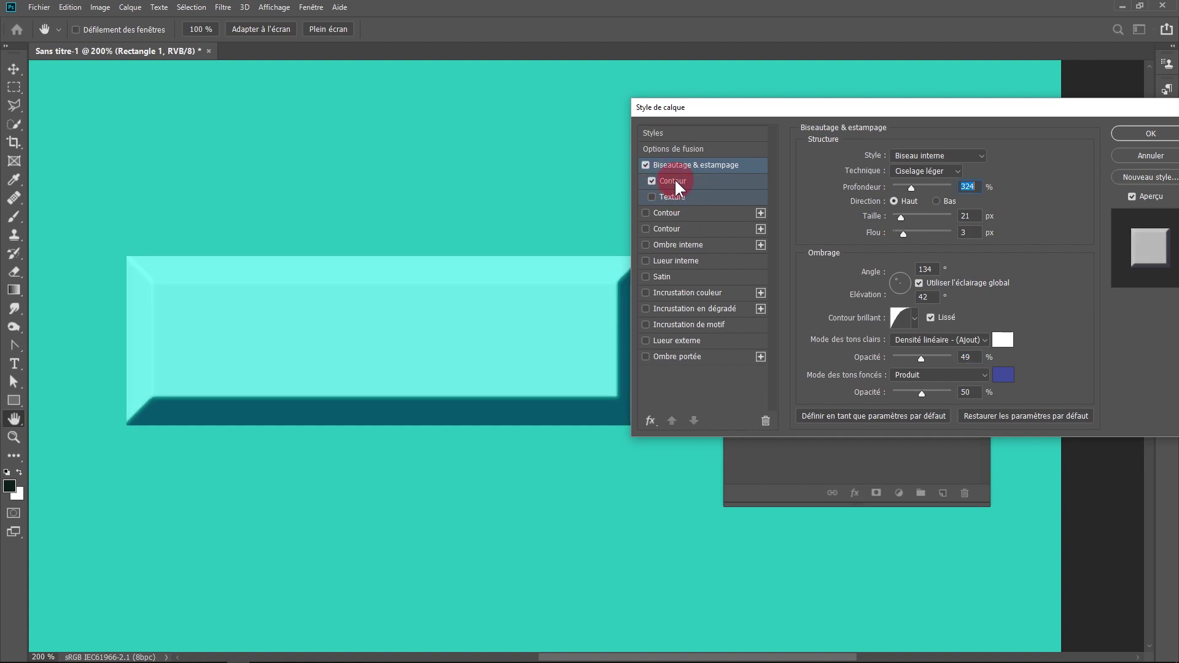
pyautogui.click(675, 179)
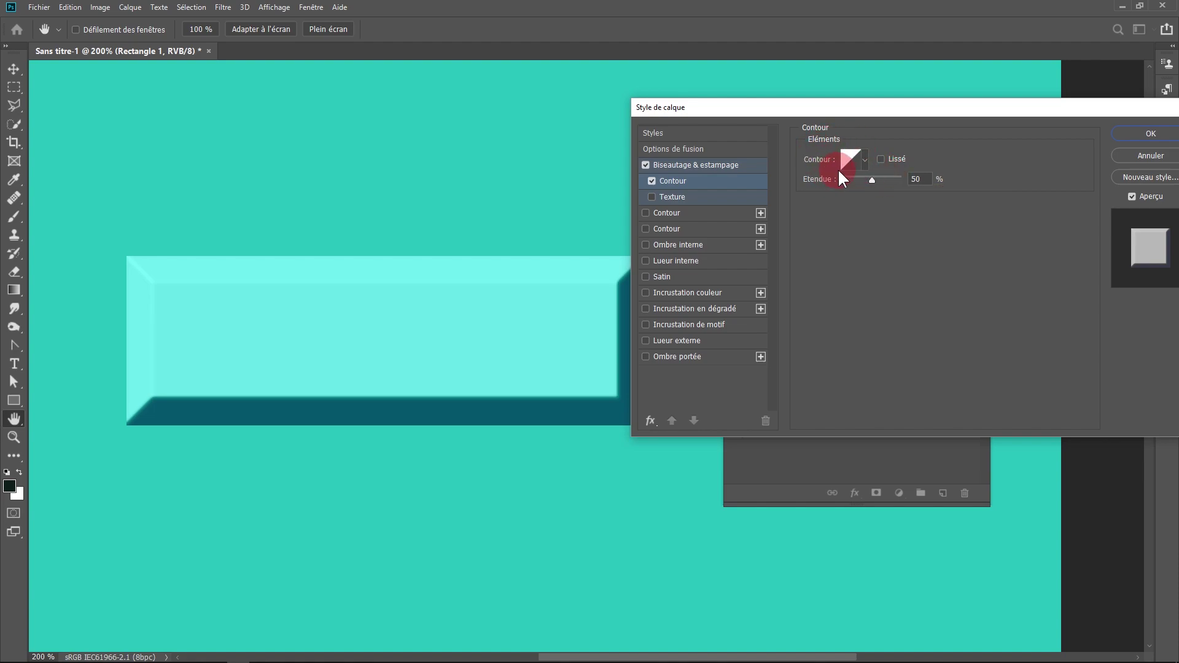
pyautogui.moveTo(854, 107); pyautogui.dragTo(882, 104)
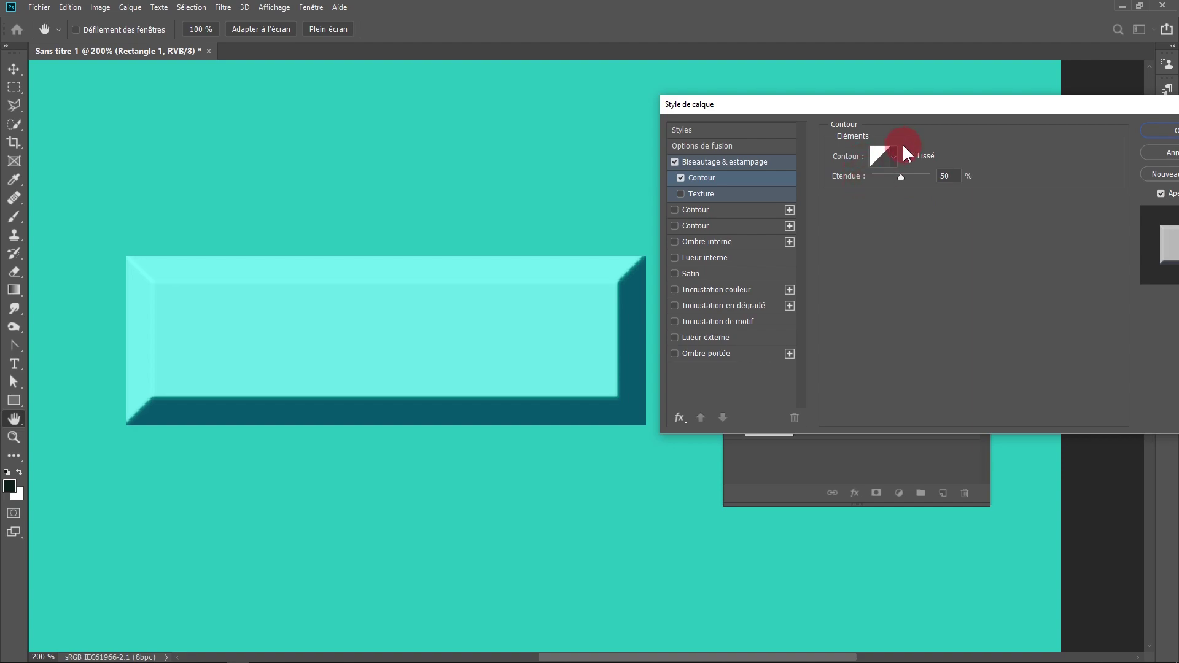
# Try several preset shapes for the bevel's Contour sub-option, including the saved custom curve, and return to the linear shape.
pyautogui.click(895, 161)
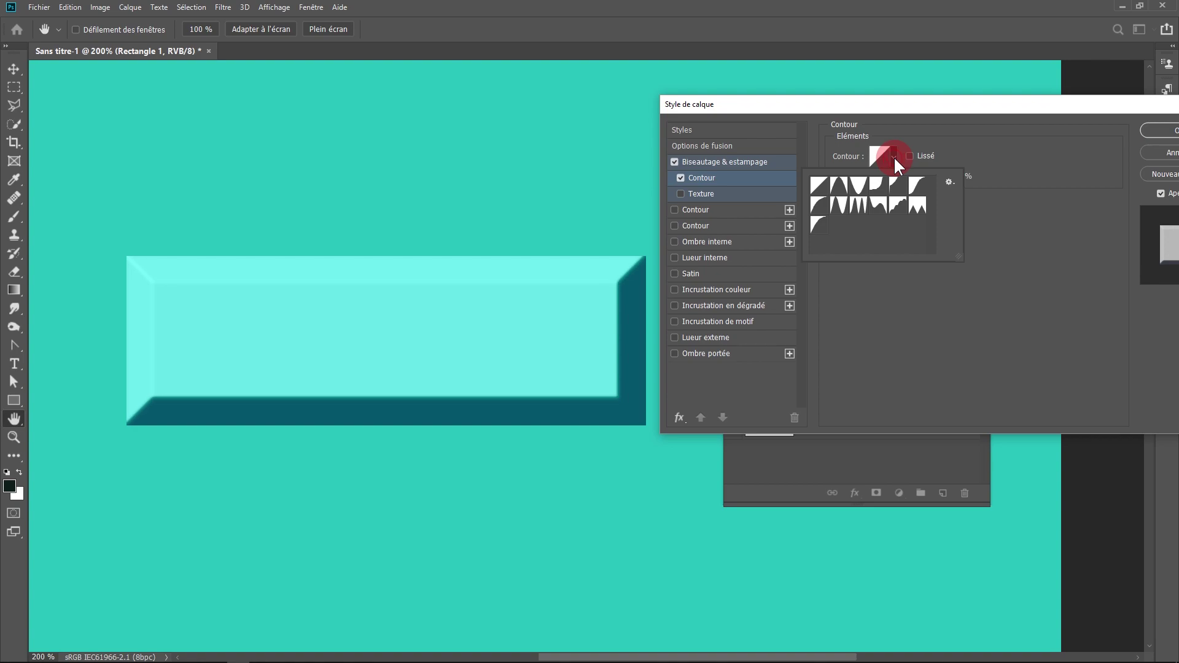
pyautogui.click(845, 191)
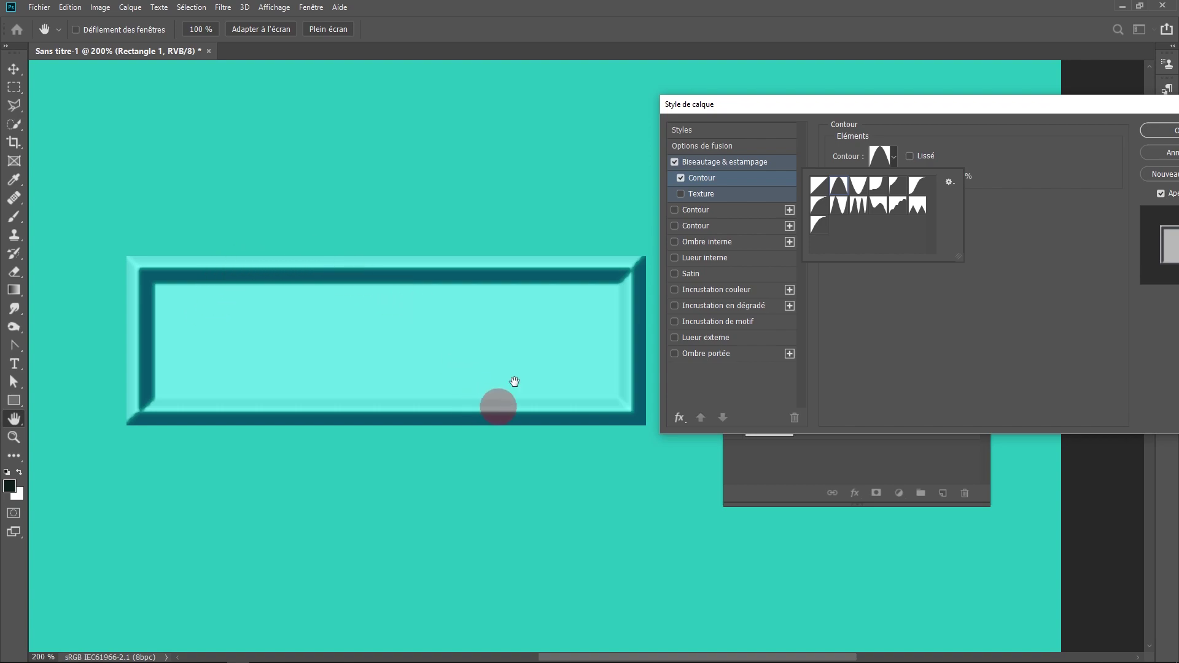
pyautogui.click(862, 191)
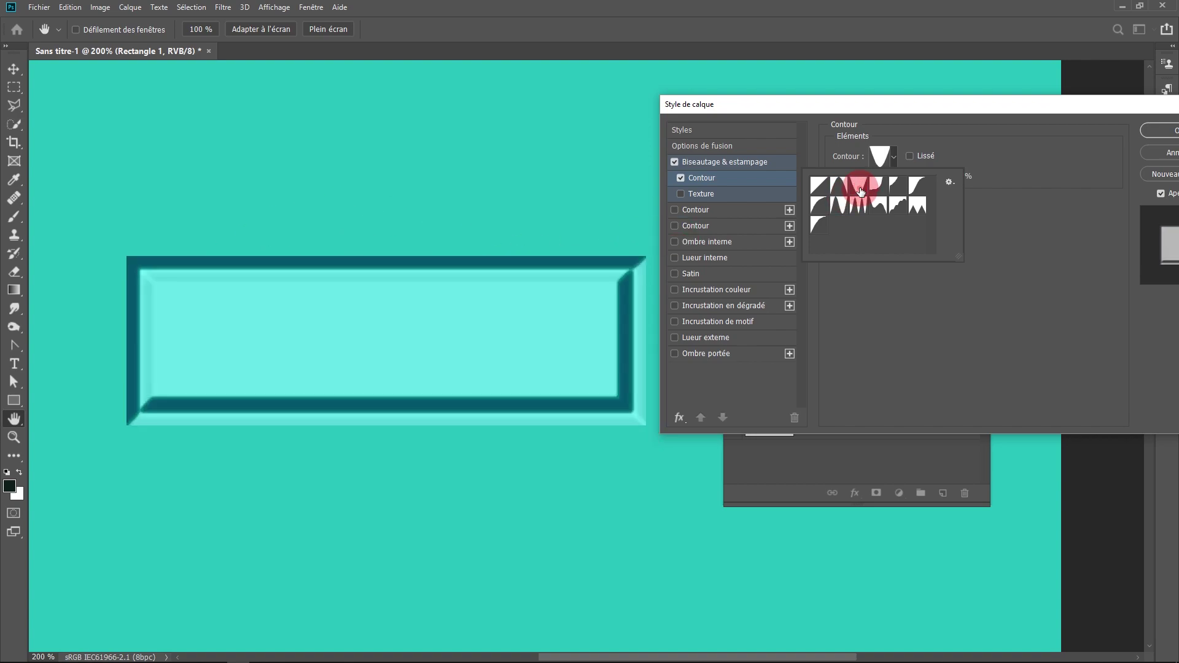
pyautogui.click(880, 191)
pyautogui.click(897, 184)
pyautogui.click(919, 186)
pyautogui.click(916, 215)
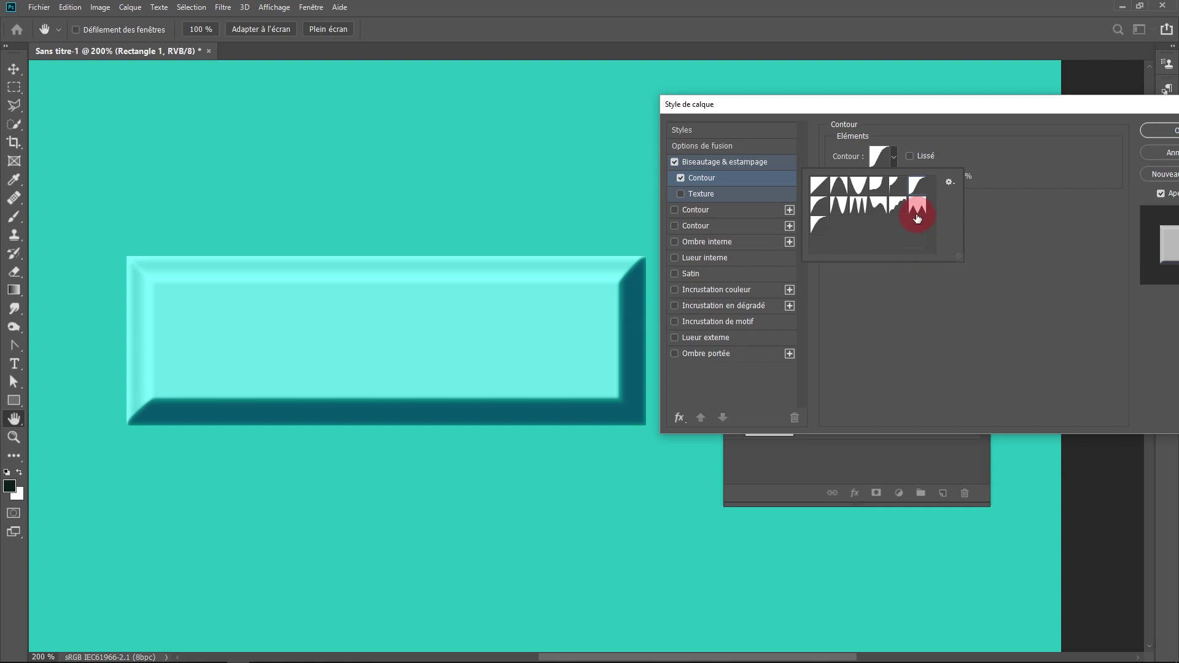
pyautogui.click(858, 209)
pyautogui.click(859, 210)
pyautogui.click(840, 207)
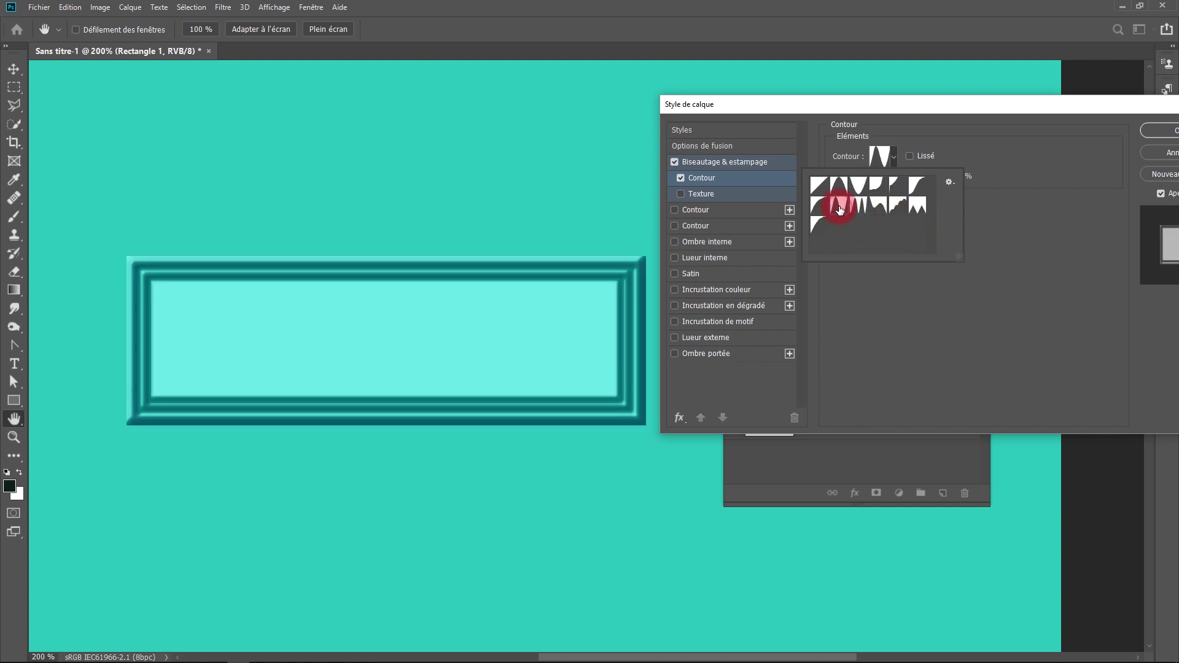
pyautogui.click(817, 205)
pyautogui.click(820, 226)
pyautogui.click(819, 185)
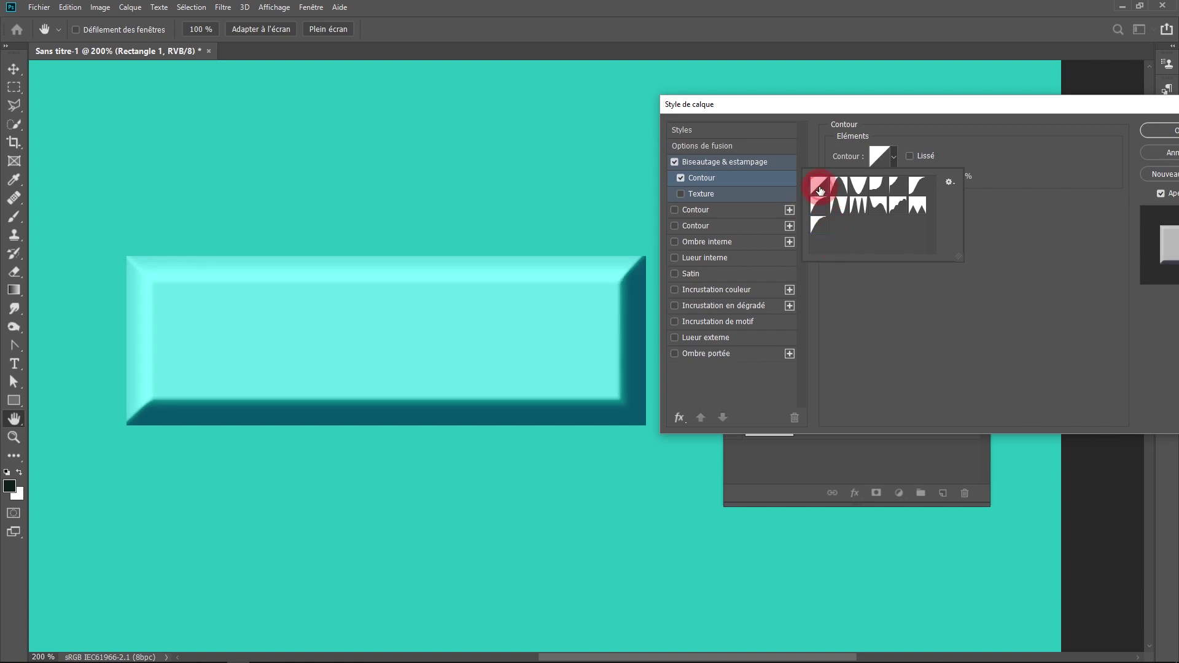
# Assign the multi-peaked preset in the second row to the bevel's Contour and reduce its Etendue to 0 %.
pyautogui.click(943, 130)
pyautogui.moveTo(919, 177)
pyautogui.mouseDown()
pyautogui.moveTo(831, 186)
pyautogui.moveTo(927, 176)
pyautogui.moveTo(903, 178)
pyautogui.mouseUp()
pyautogui.click(895, 156)
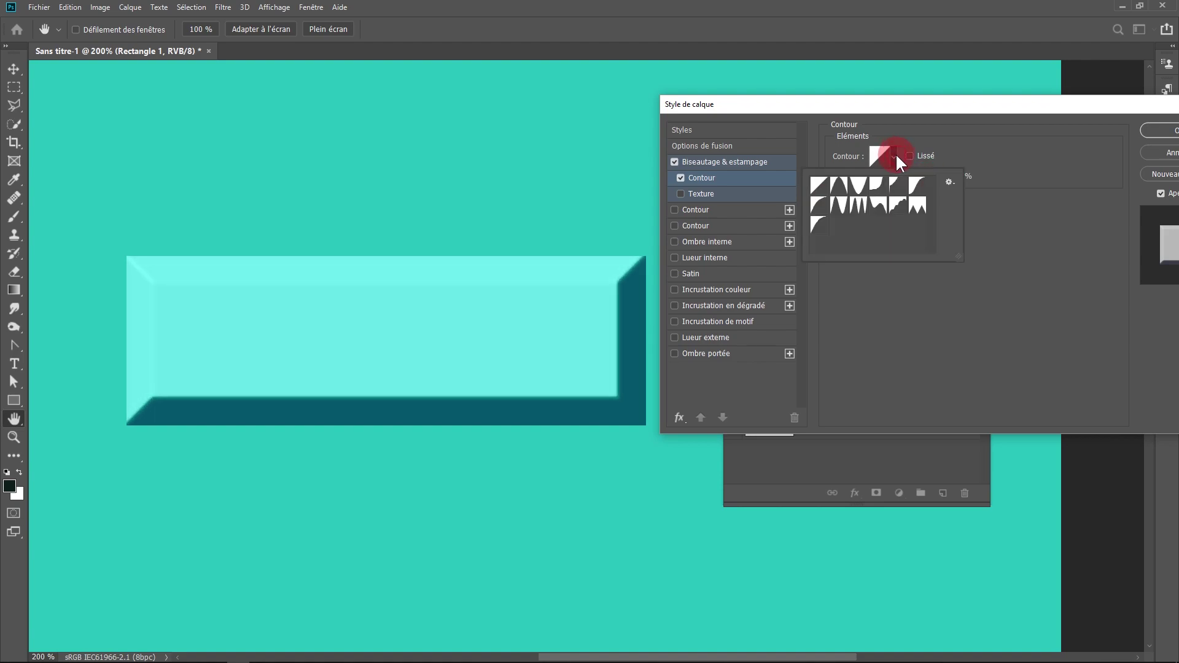
pyautogui.click(858, 204)
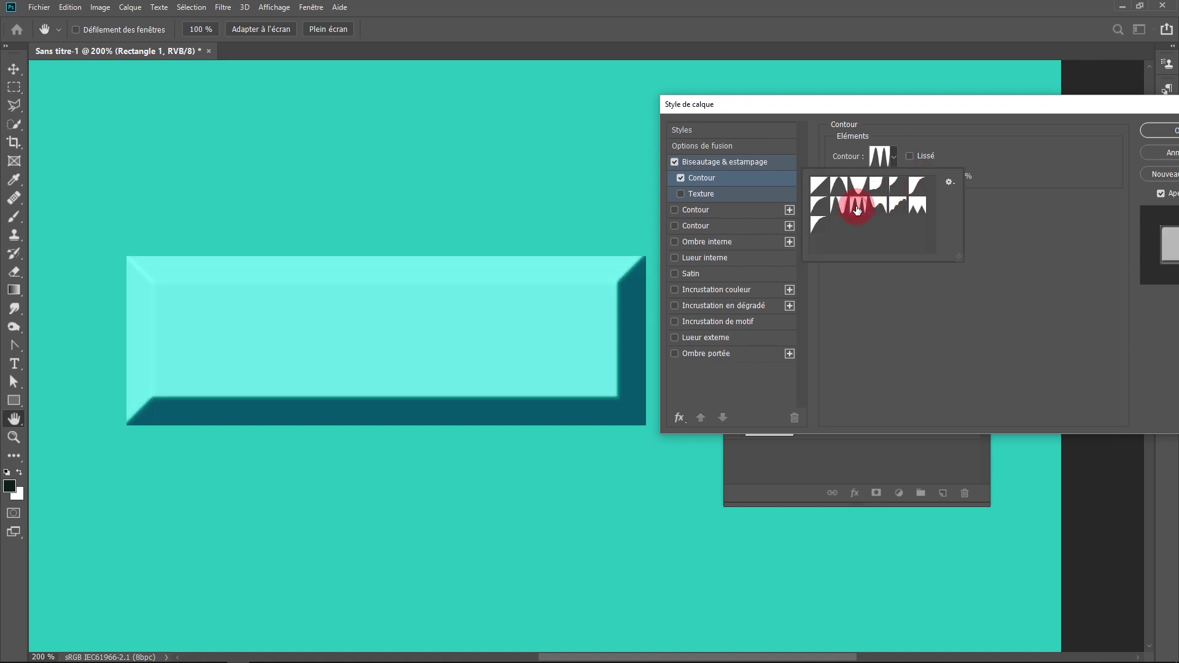
pyautogui.click(962, 189)
pyautogui.moveTo(903, 177); pyautogui.dragTo(867, 179)
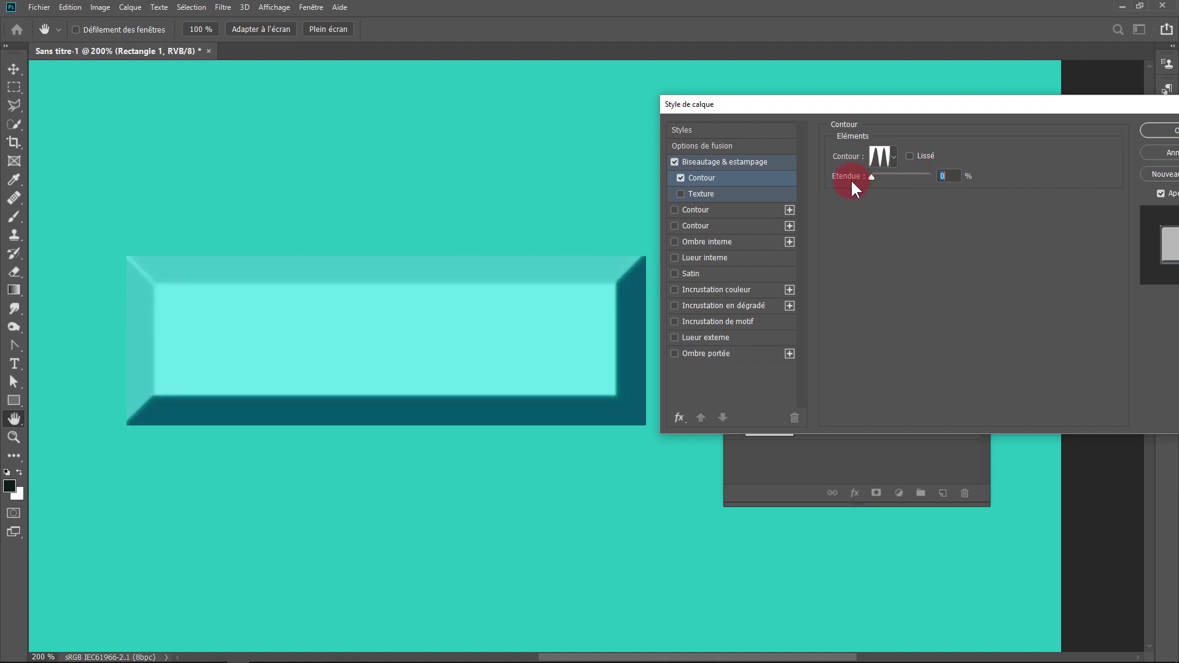
# Try an Etendue of 21 % and 100 % for the bevel's Contour, and settle on 38 %.
pyautogui.moveTo(872, 178)
pyautogui.mouseDown()
pyautogui.moveTo(898, 175)
pyautogui.moveTo(883, 181)
pyautogui.mouseUp()
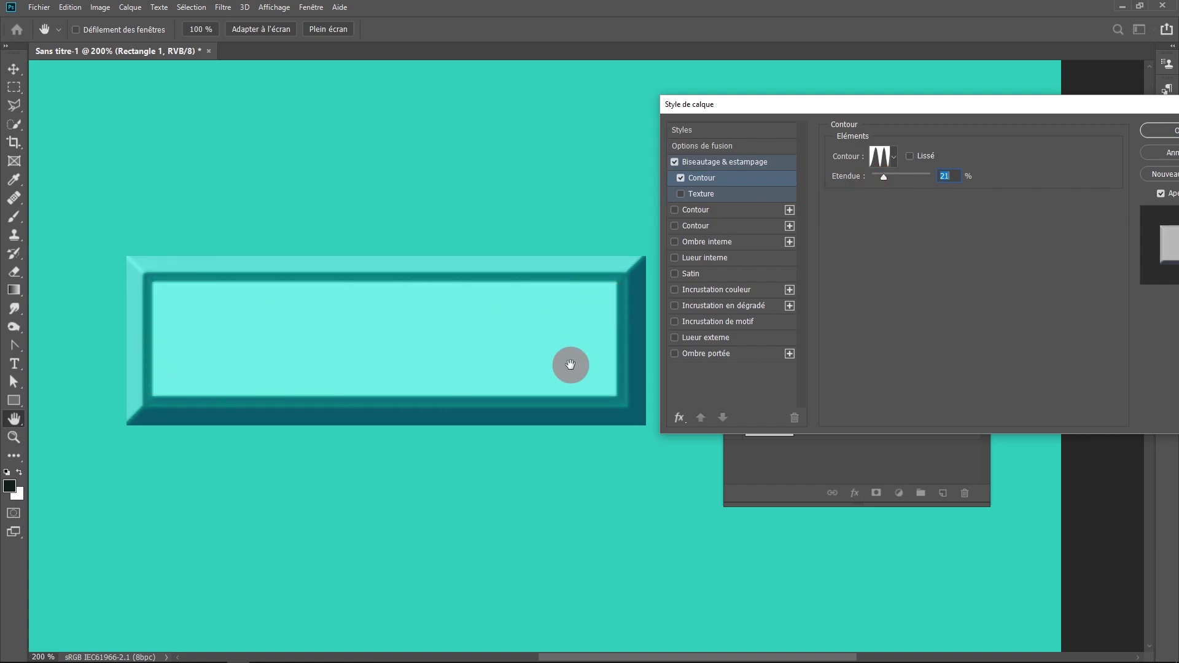
pyautogui.moveTo(883, 176); pyautogui.dragTo(935, 189)
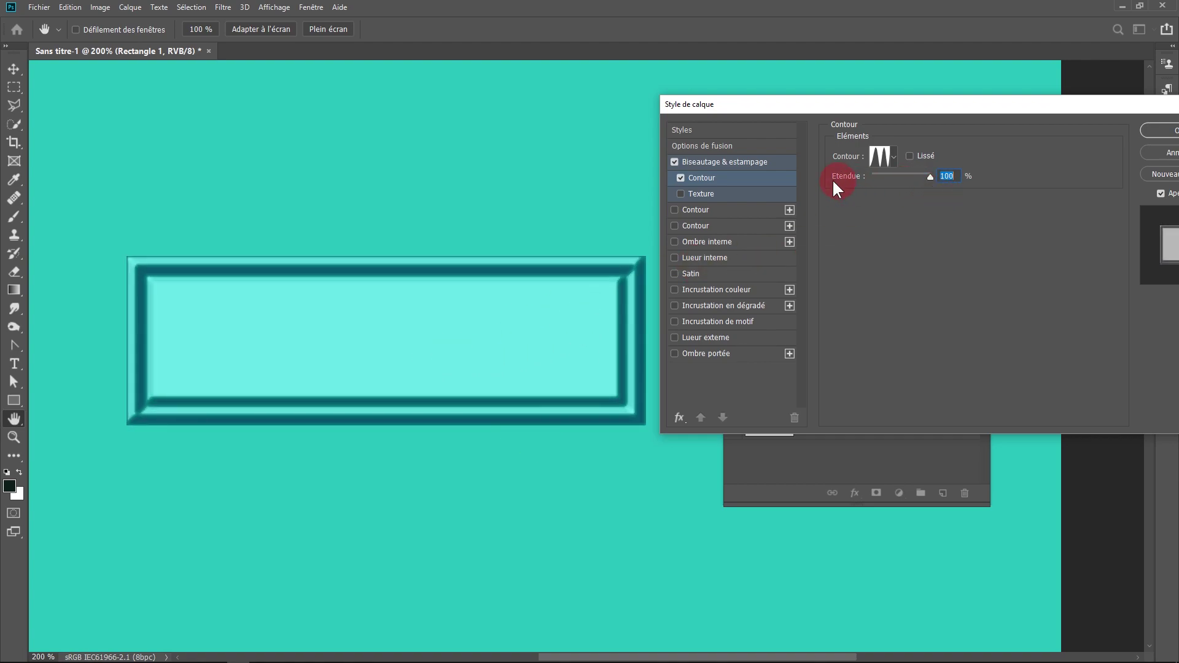
pyautogui.moveTo(937, 179); pyautogui.dragTo(895, 176)
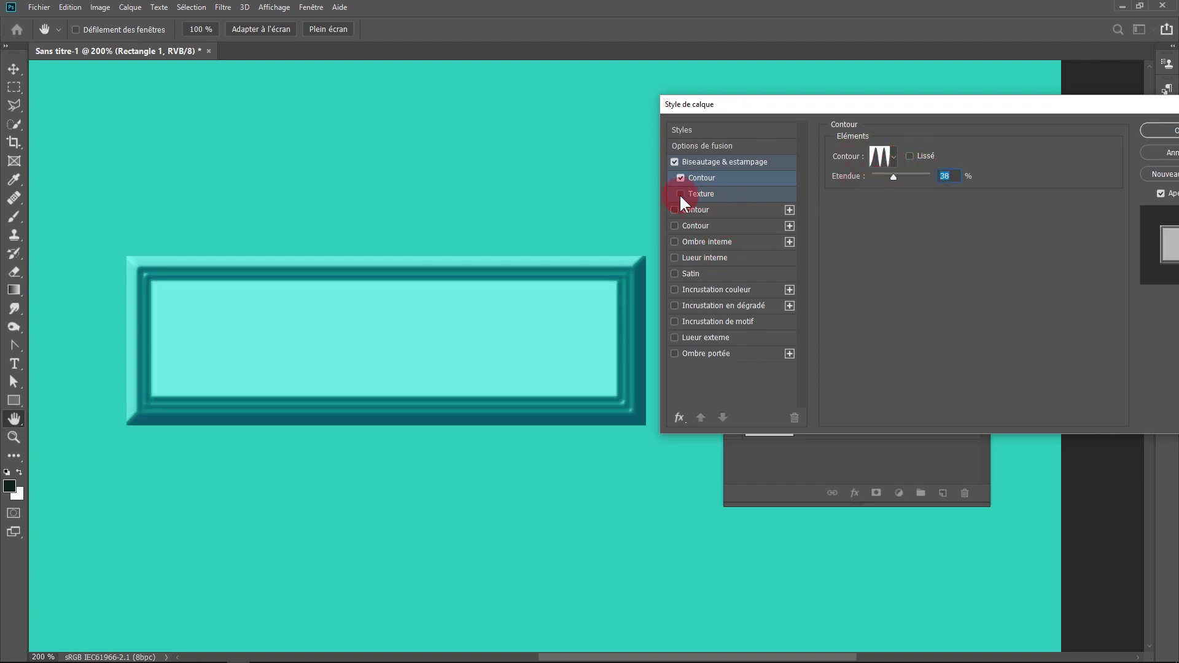
# Enable the bevel's Texture with the palm tree pattern, using a scale of 27 % and a relief of -2 %.
pyautogui.click(697, 196)
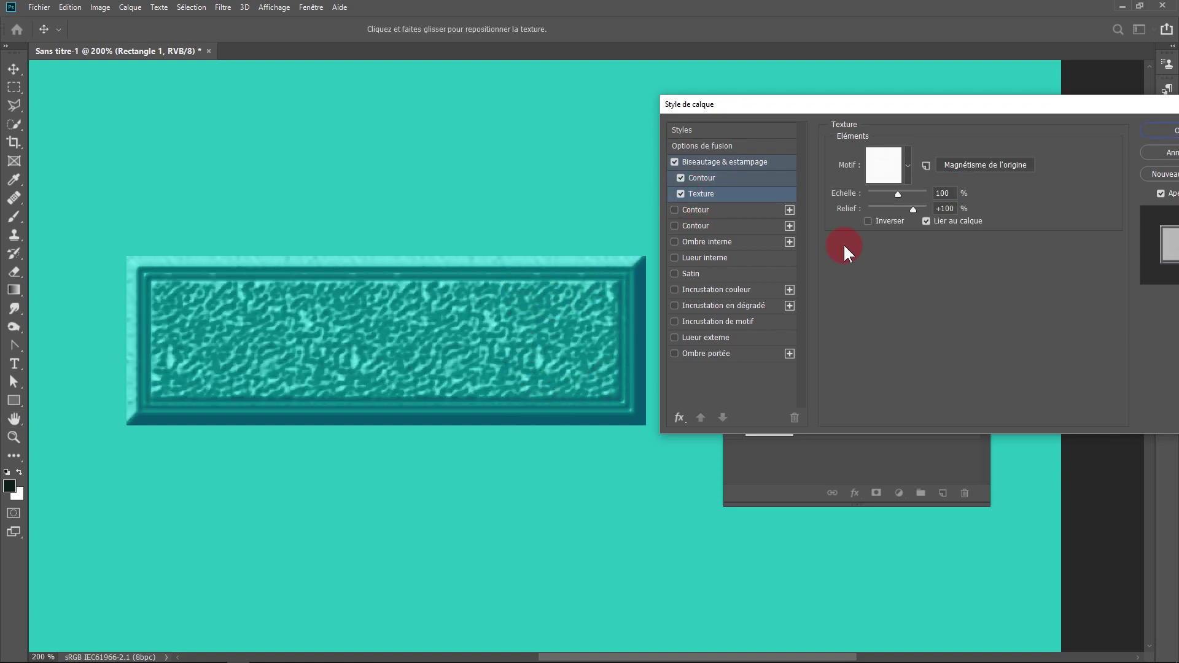
pyautogui.click(908, 160)
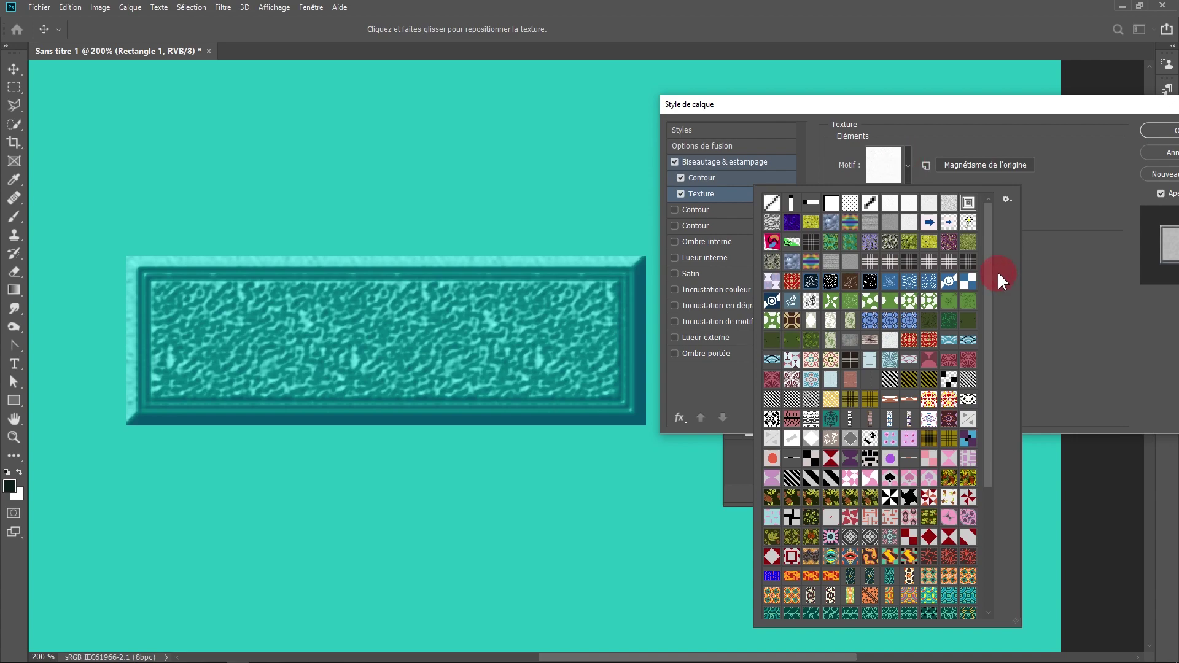
pyautogui.click(969, 225)
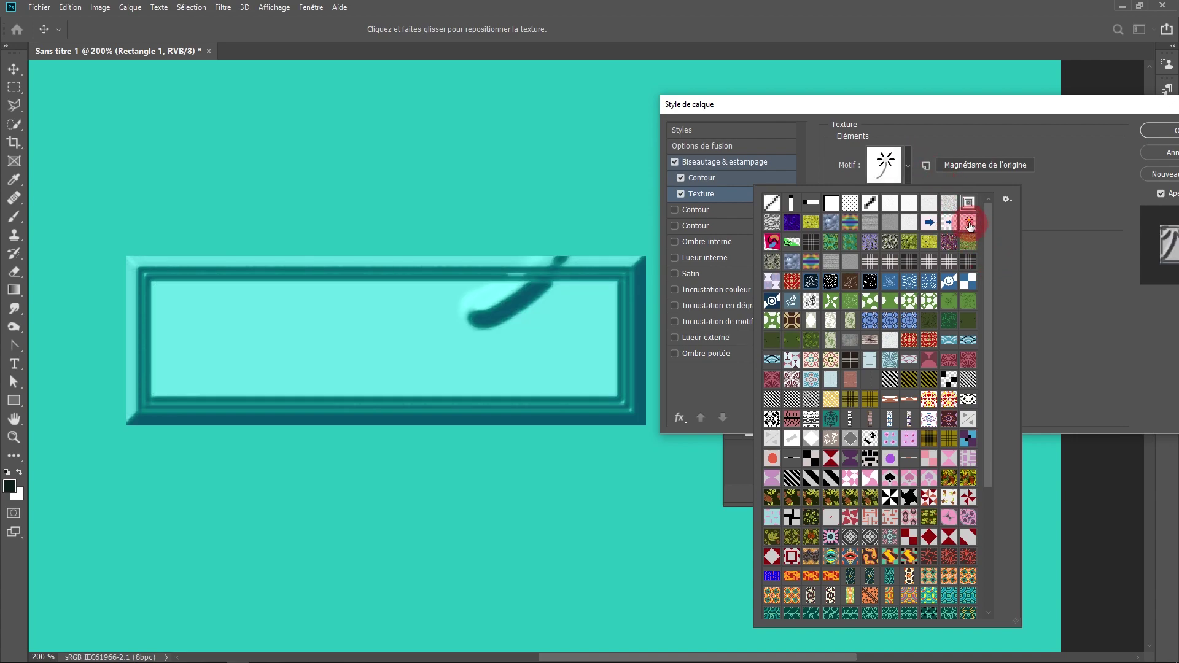
pyautogui.click(963, 139)
pyautogui.moveTo(897, 194); pyautogui.dragTo(872, 197)
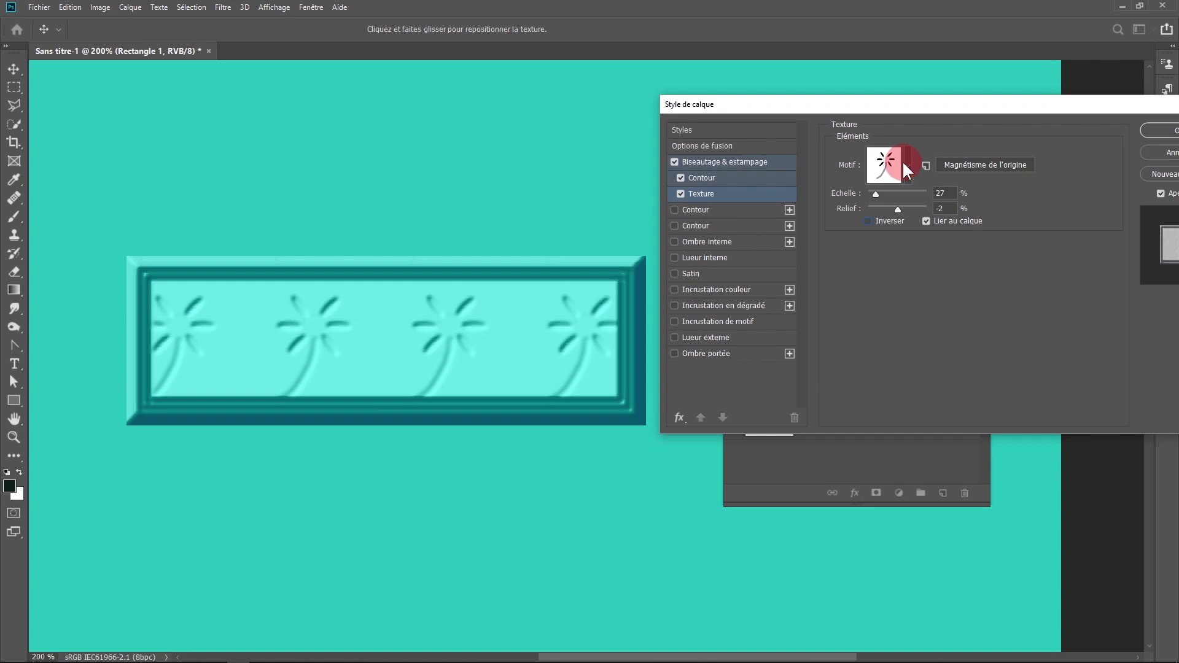
# Replace the palm tree texture with the grey half-circle geometric pattern, at 9 % scale and +14 % relief.
pyautogui.click(898, 180)
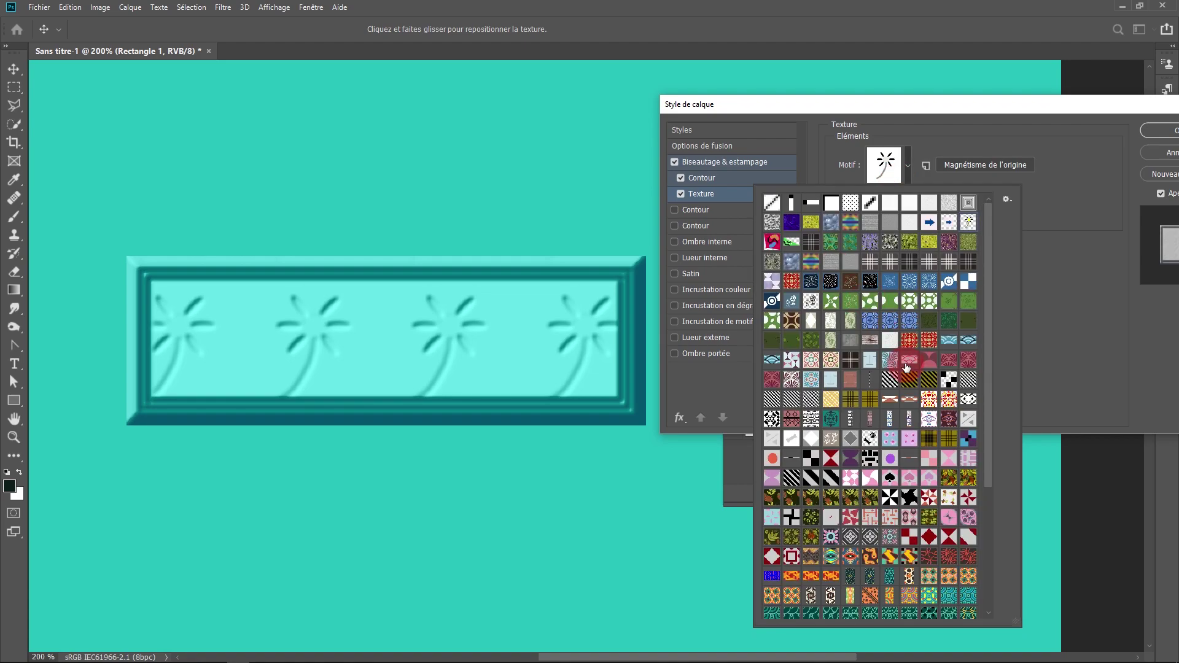
pyautogui.click(792, 361)
pyautogui.click(1069, 255)
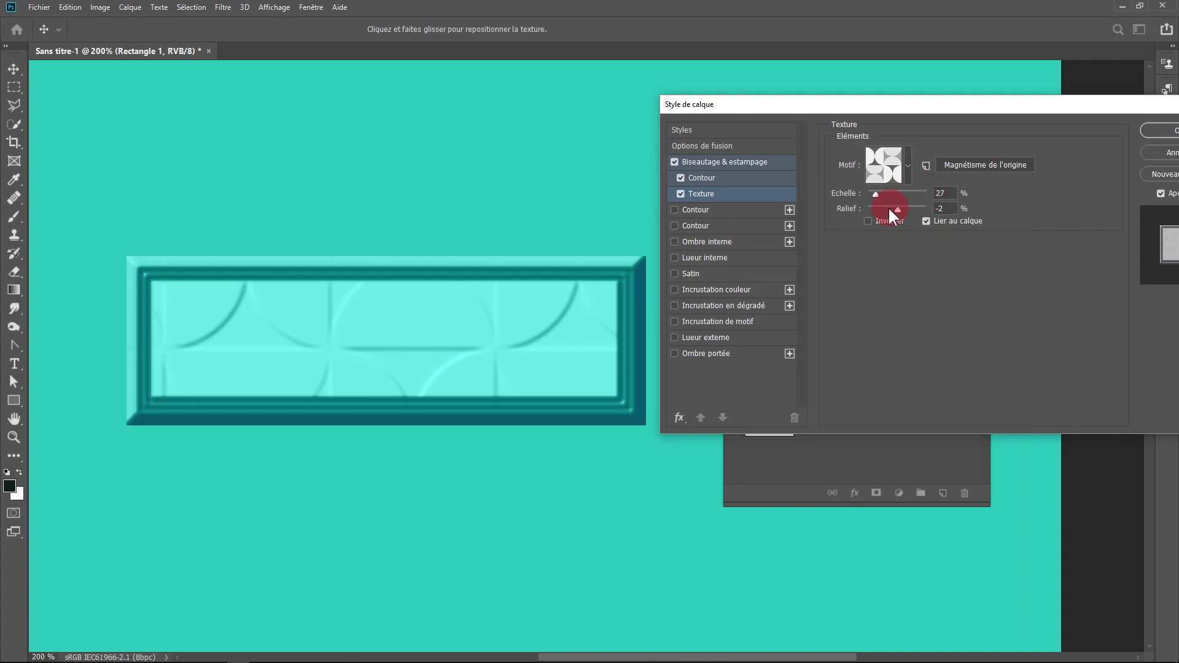
pyautogui.moveTo(874, 193); pyautogui.dragTo(897, 225)
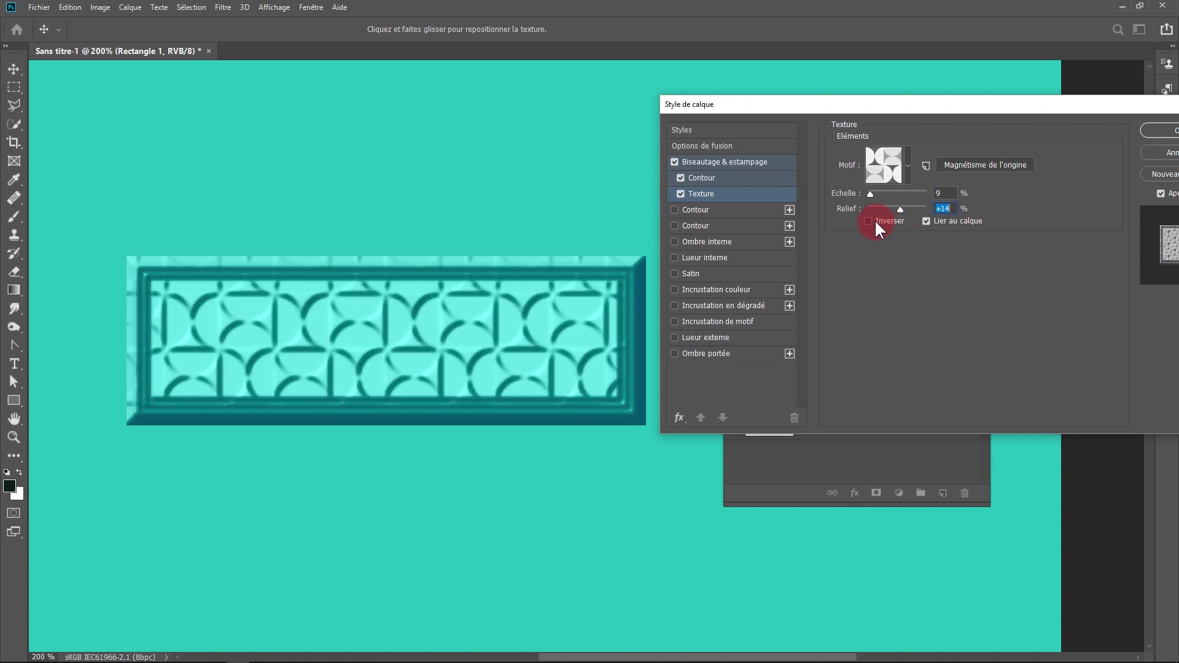
# Apply the bevel with its texture inverted and unlinked from the layer, and move the rectangle up and to the right.
pyautogui.click(874, 220)
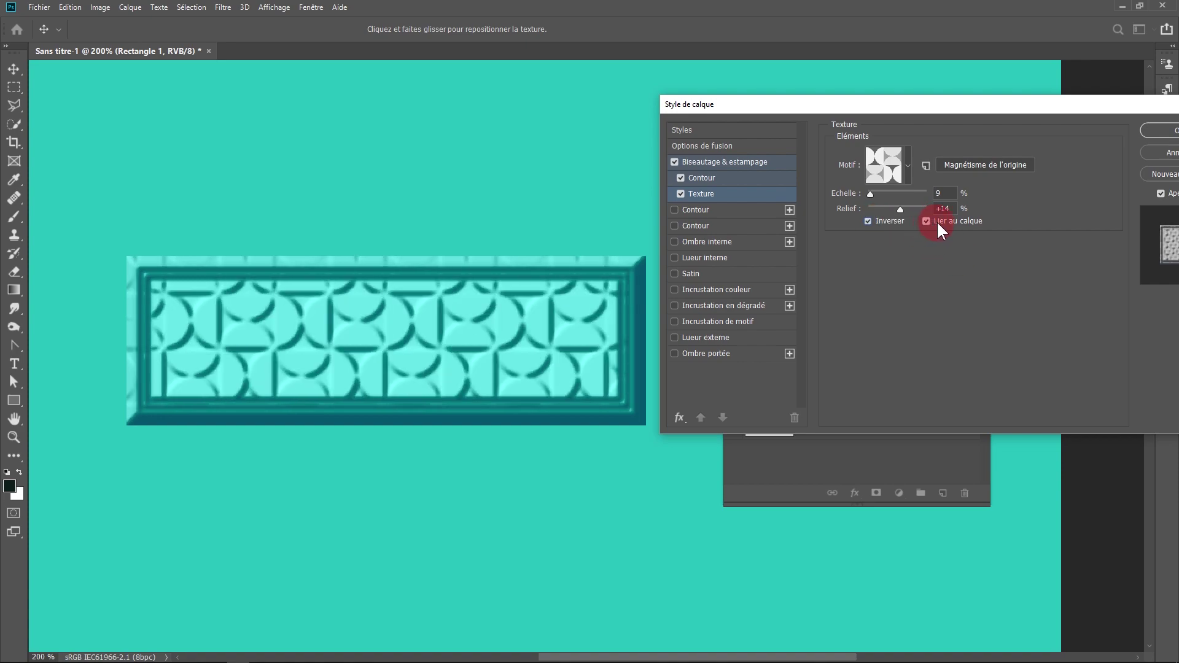
pyautogui.click(967, 175)
pyautogui.click(1160, 133)
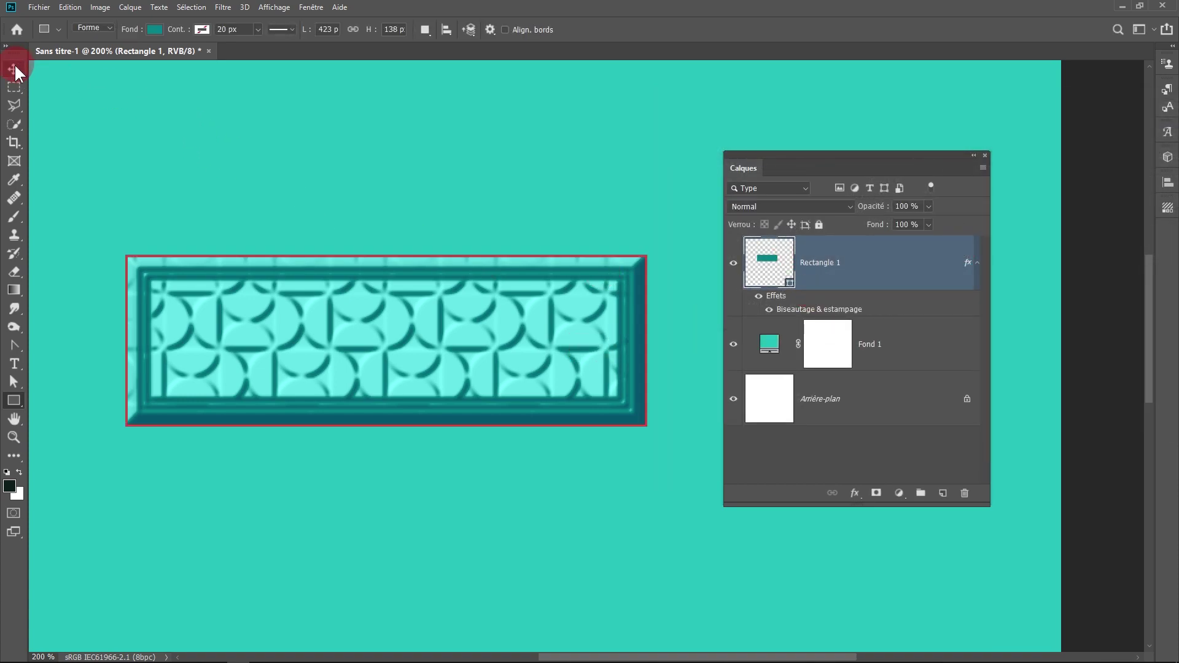
pyautogui.click(13, 67)
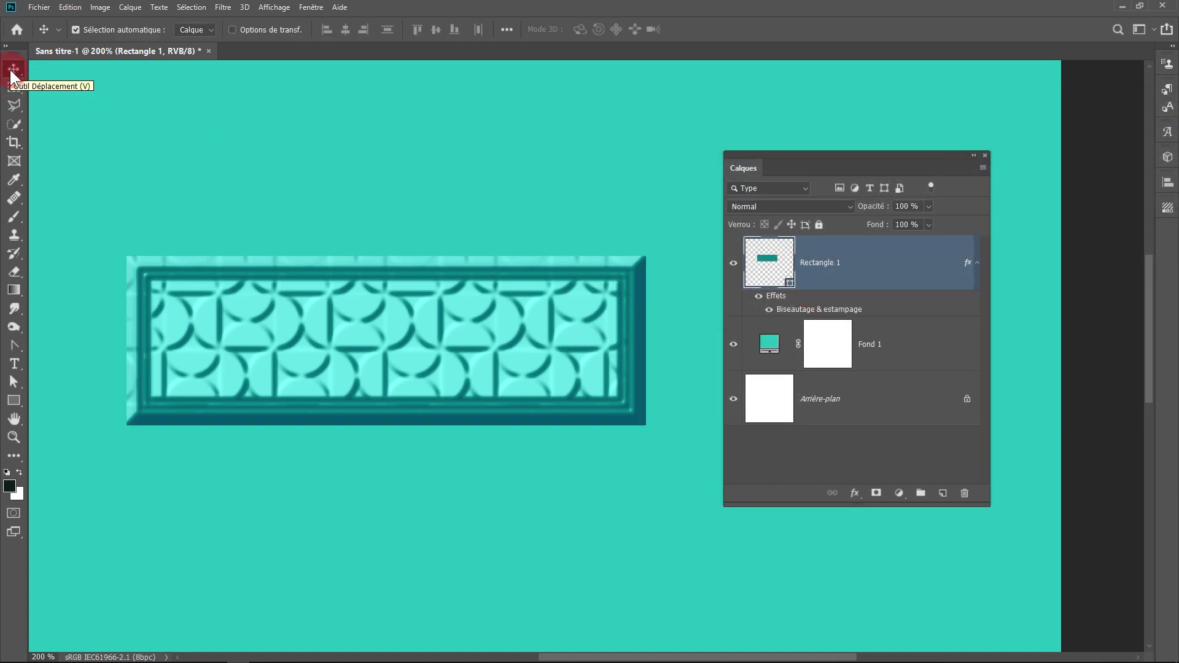
pyautogui.moveTo(255, 320); pyautogui.dragTo(289, 254)
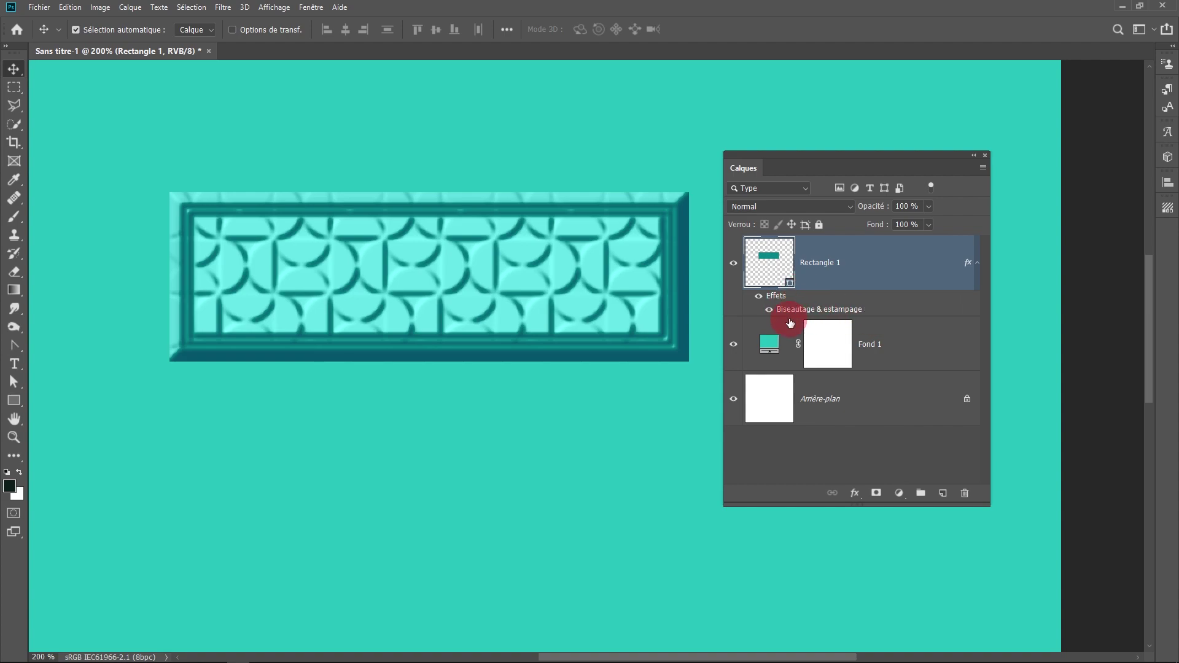
# Link the bevel's texture to the layer again and move the rectangle slightly further up.
pyautogui.doubleClick(808, 310)
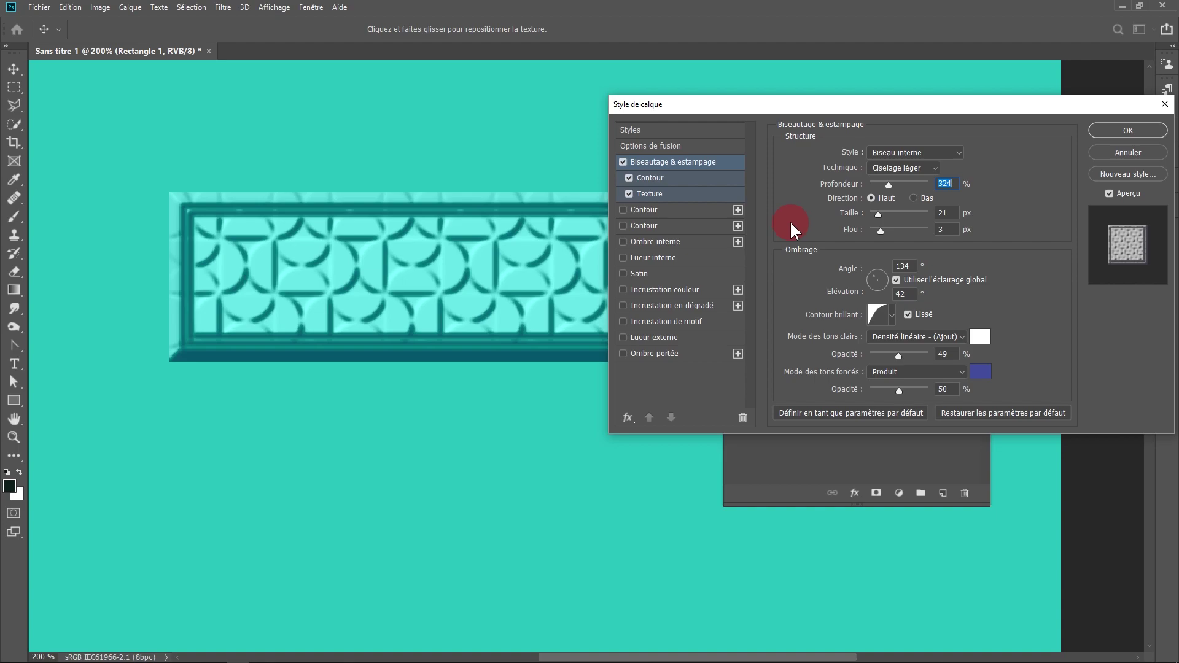
pyautogui.click(656, 195)
pyautogui.click(876, 220)
pyautogui.click(1100, 130)
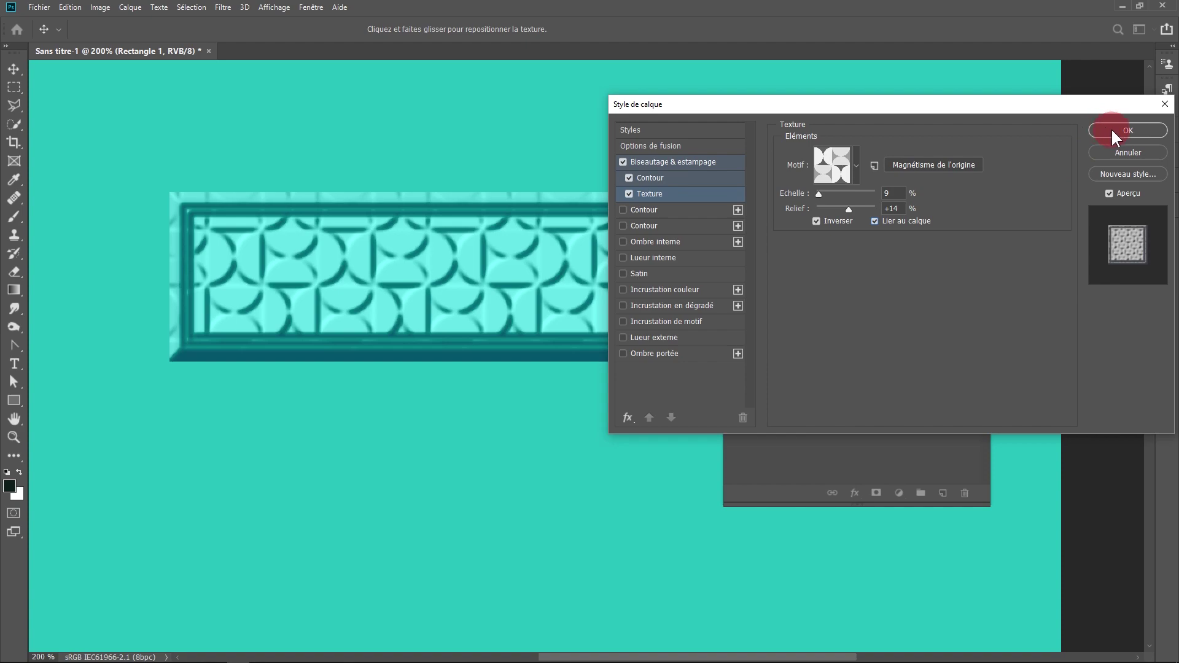
pyautogui.moveTo(566, 270); pyautogui.dragTo(574, 230)
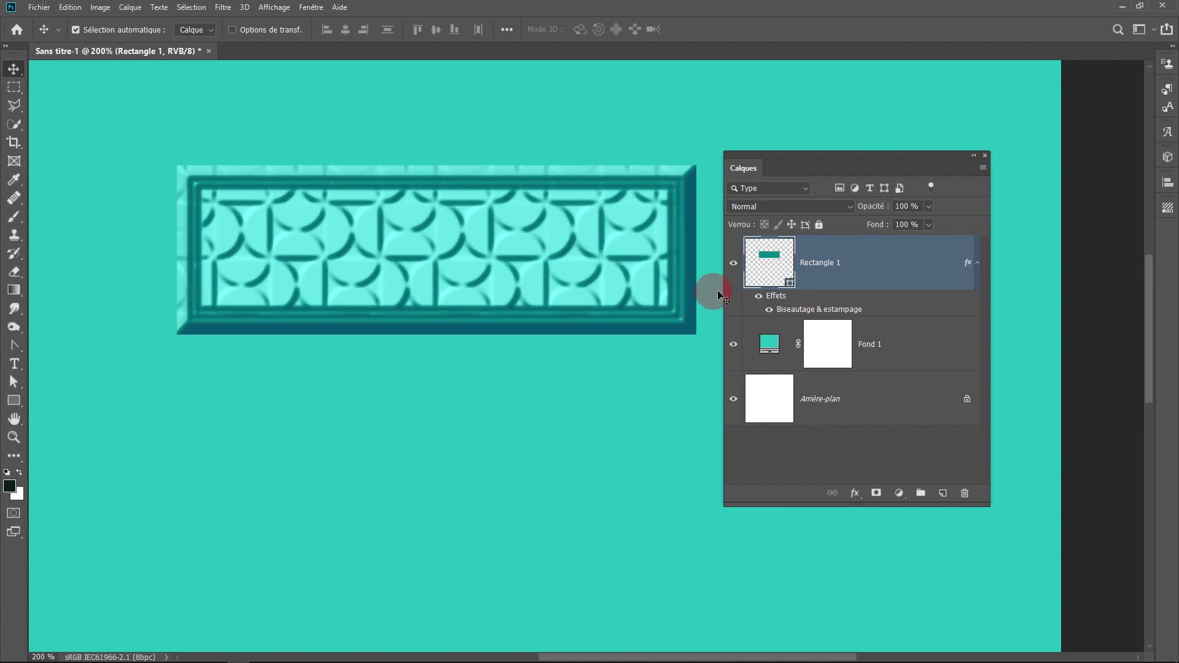
# Reopen the bevel's Texture settings and append the Texture pattern library to the existing patterns.
pyautogui.doubleClick(798, 309)
pyautogui.click(656, 192)
pyautogui.click(837, 167)
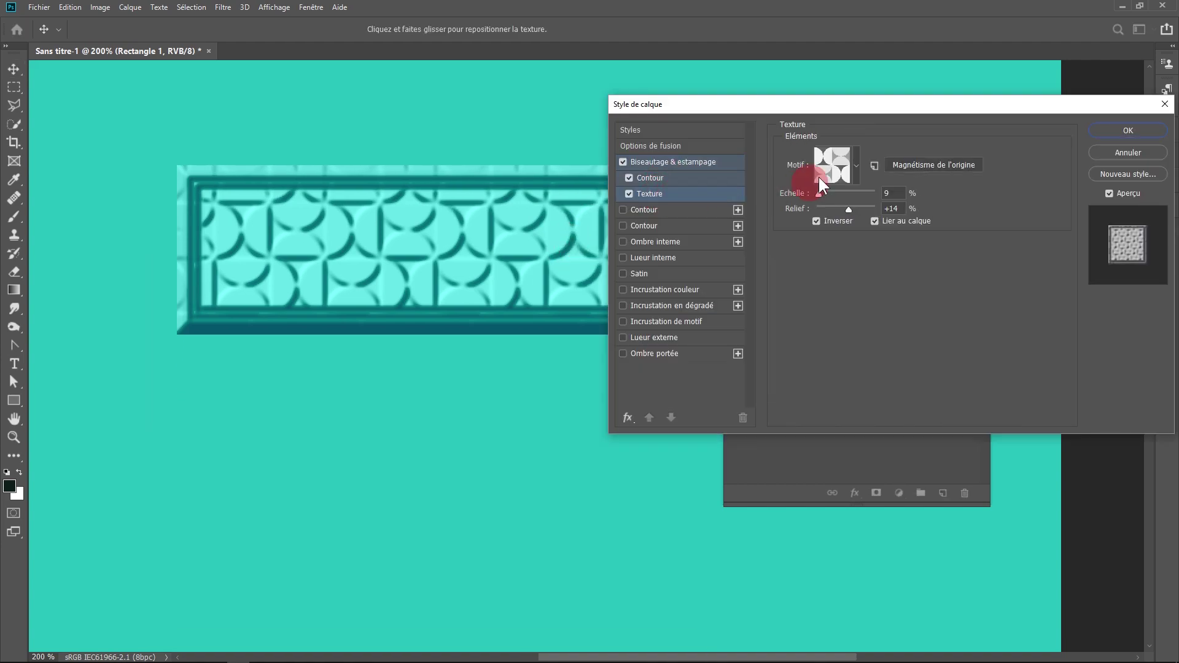
pyautogui.click(856, 167)
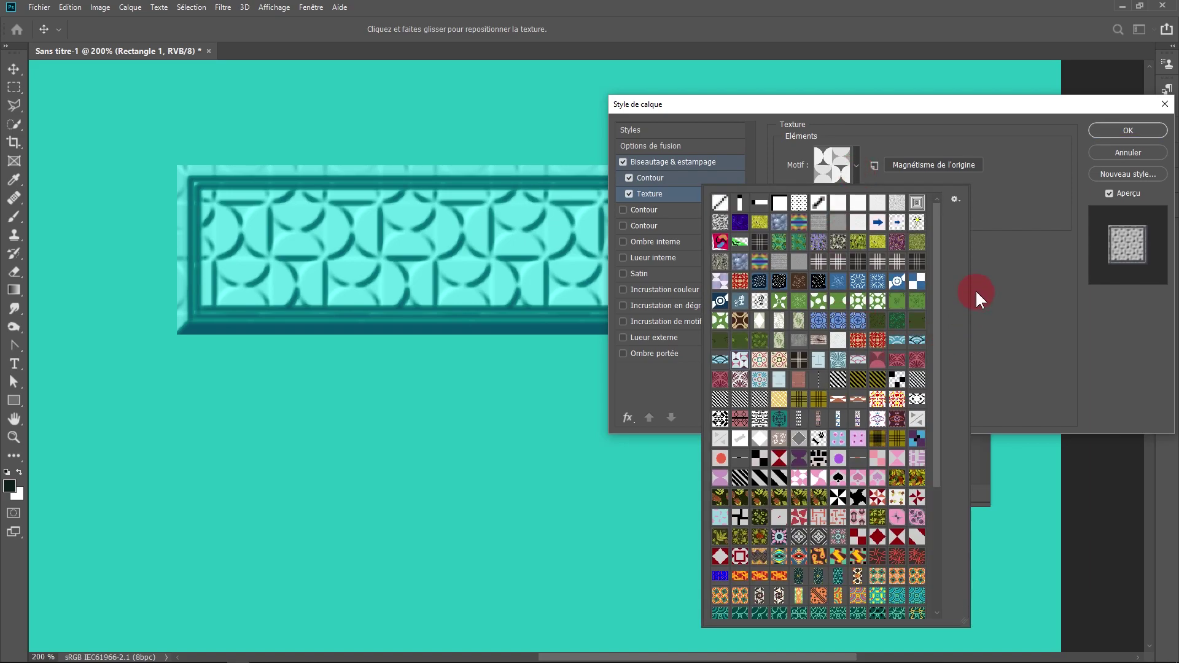
pyautogui.click(954, 199)
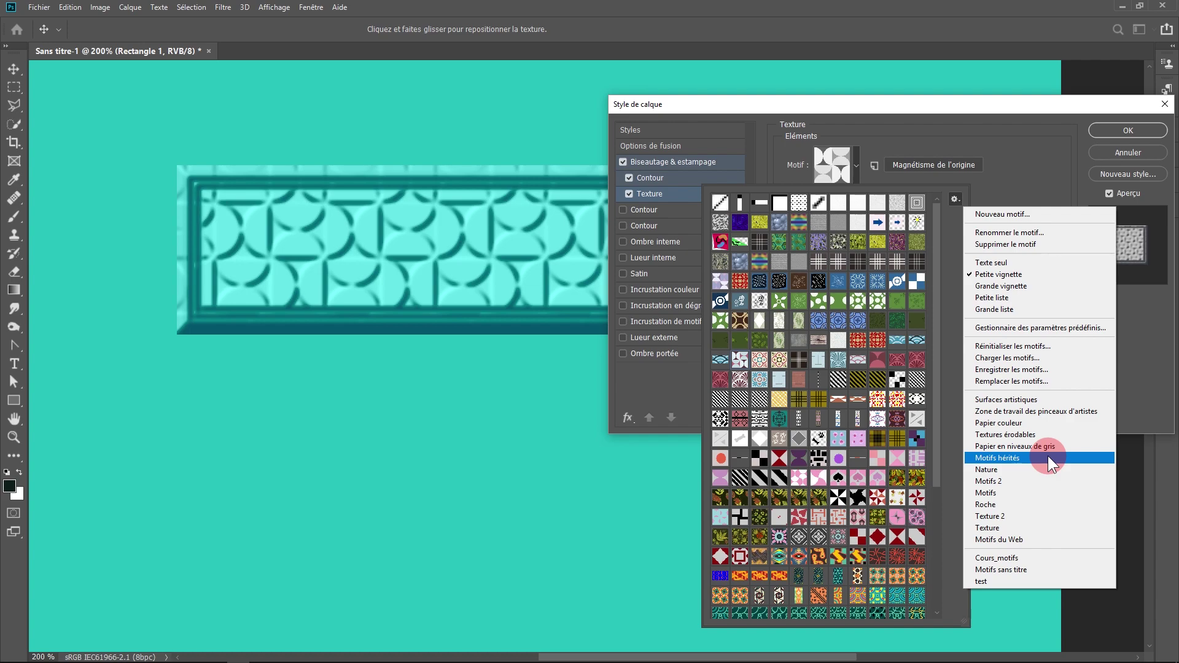
pyautogui.click(1010, 531)
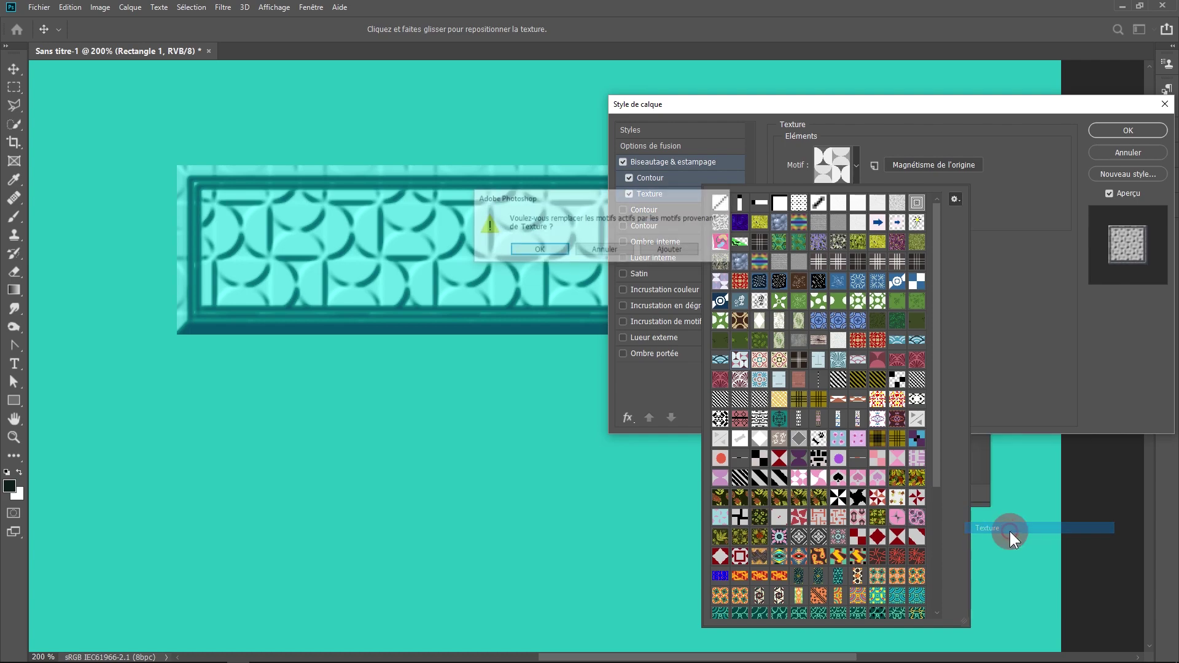
pyautogui.click(683, 256)
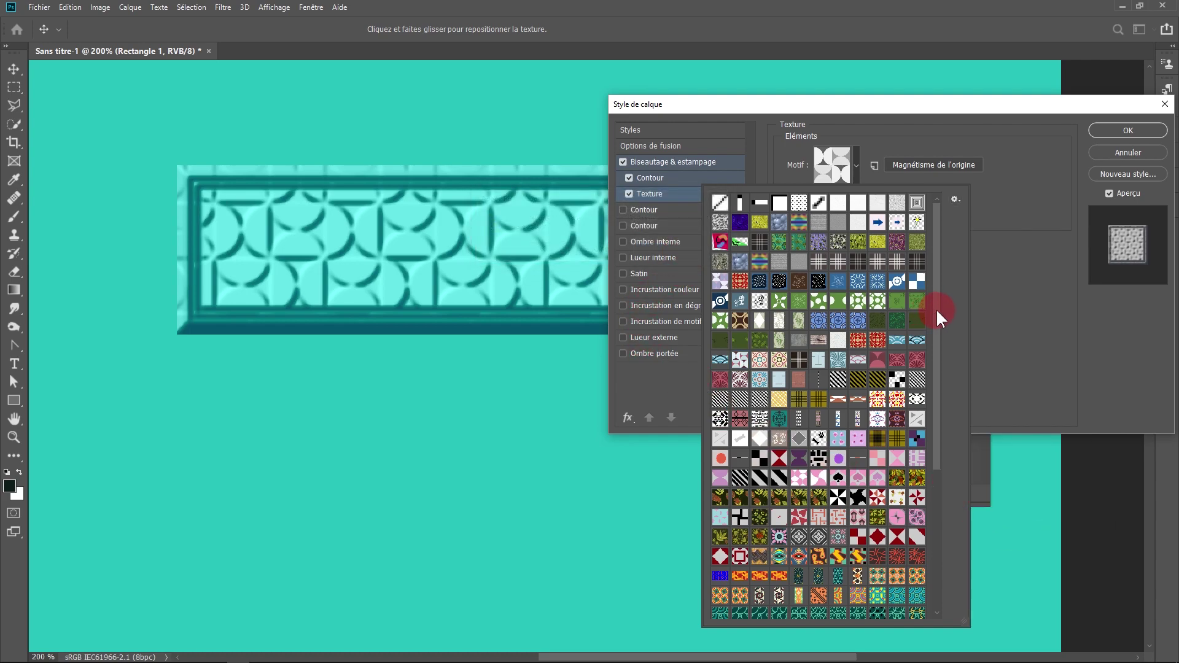
# Try several of the newly added grey patterns and apply a grainy one as the bevel's texture.
pyautogui.click(936, 477)
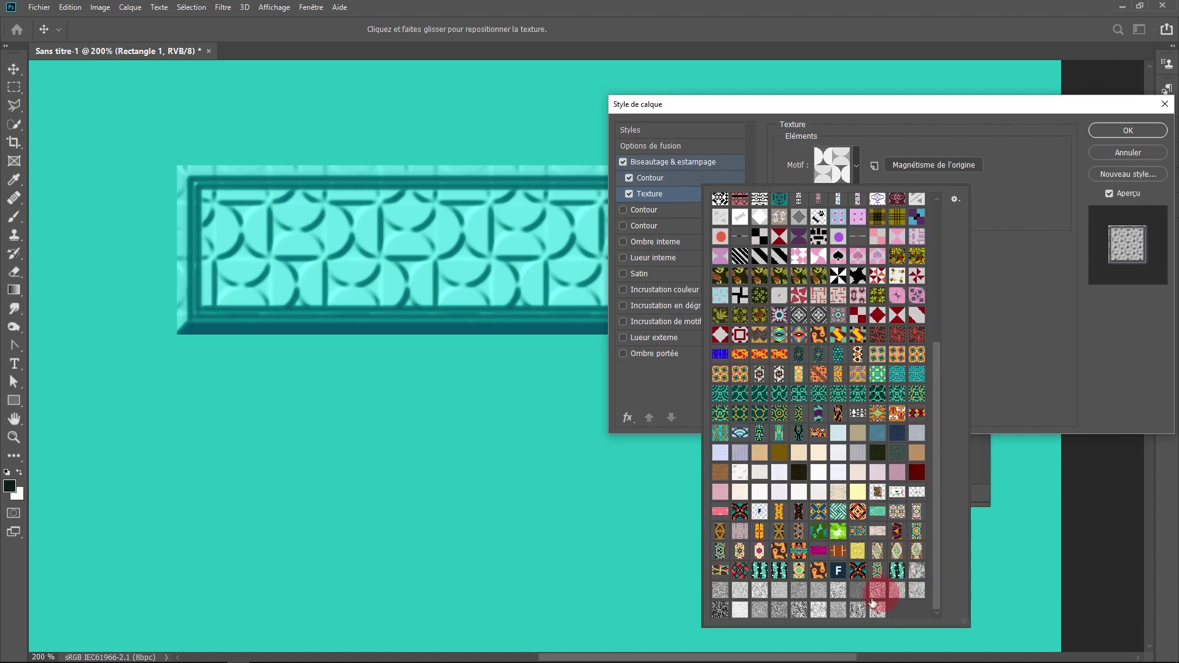
pyautogui.click(762, 599)
pyautogui.click(876, 594)
pyautogui.click(899, 597)
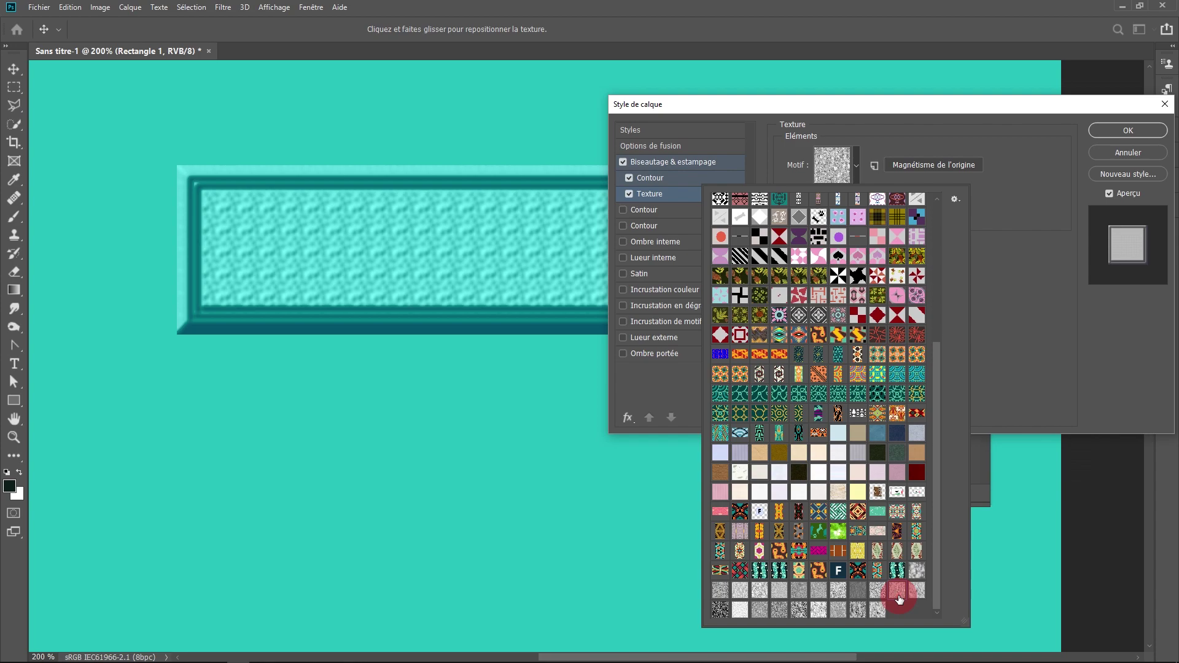
pyautogui.doubleClick(899, 597)
# Set the texture's scale to 31 % and the bevel's Flou to 0 px.
pyautogui.moveTo(819, 194); pyautogui.dragTo(824, 196)
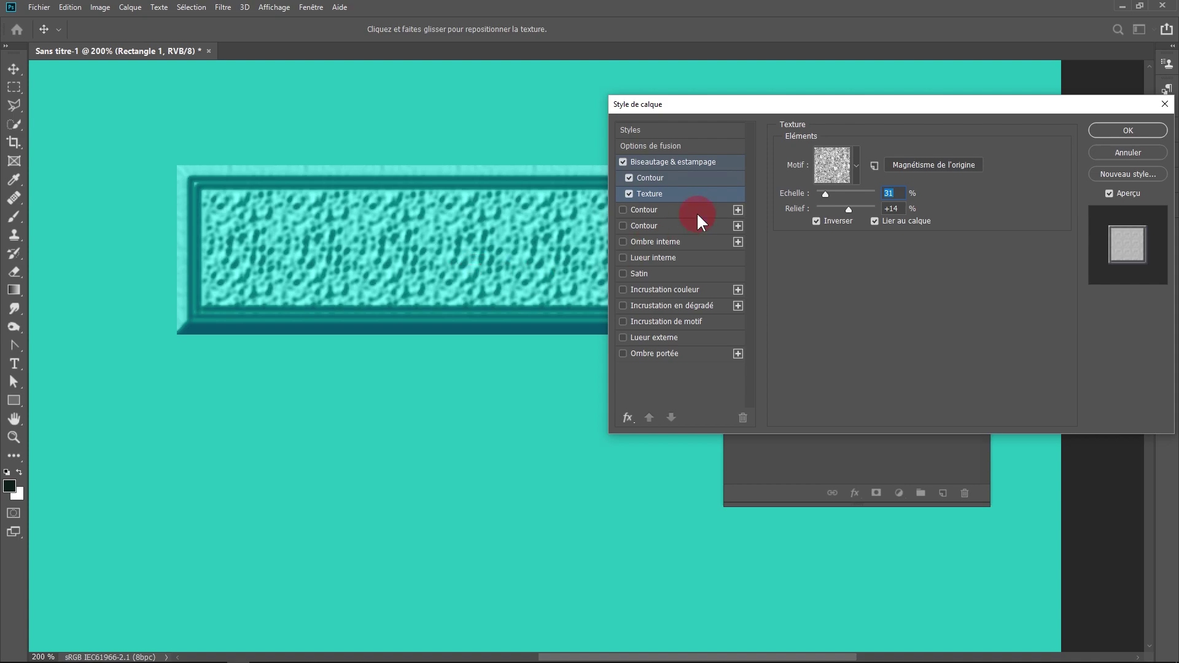
pyautogui.click(659, 159)
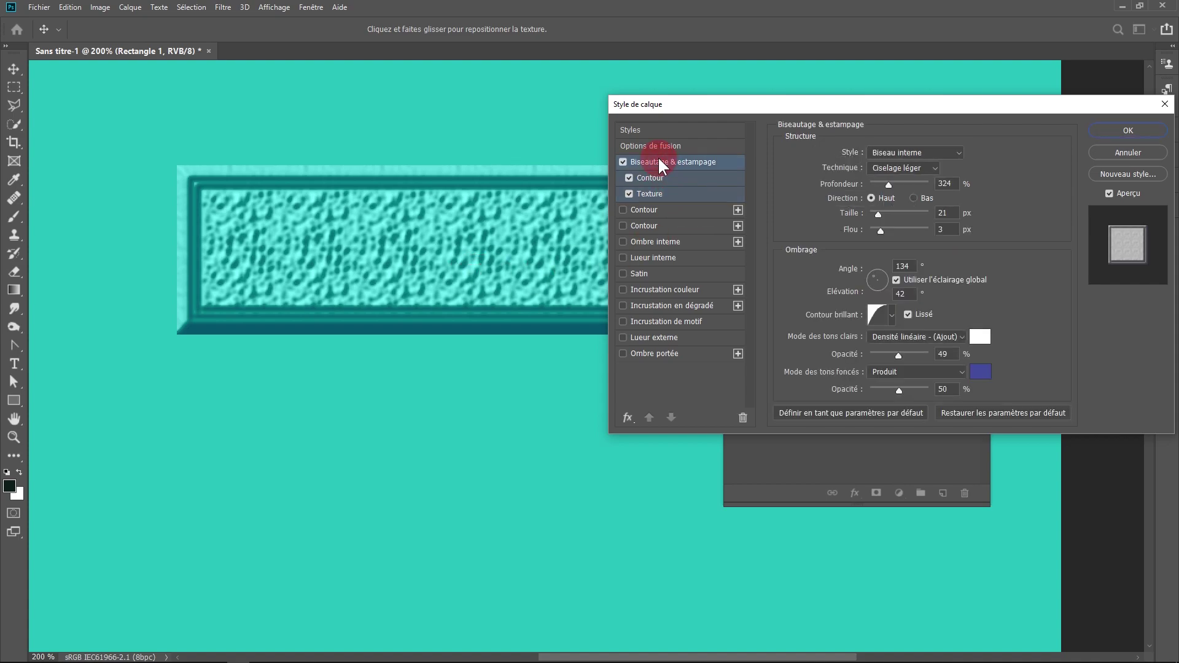
pyautogui.moveTo(882, 228); pyautogui.dragTo(863, 246)
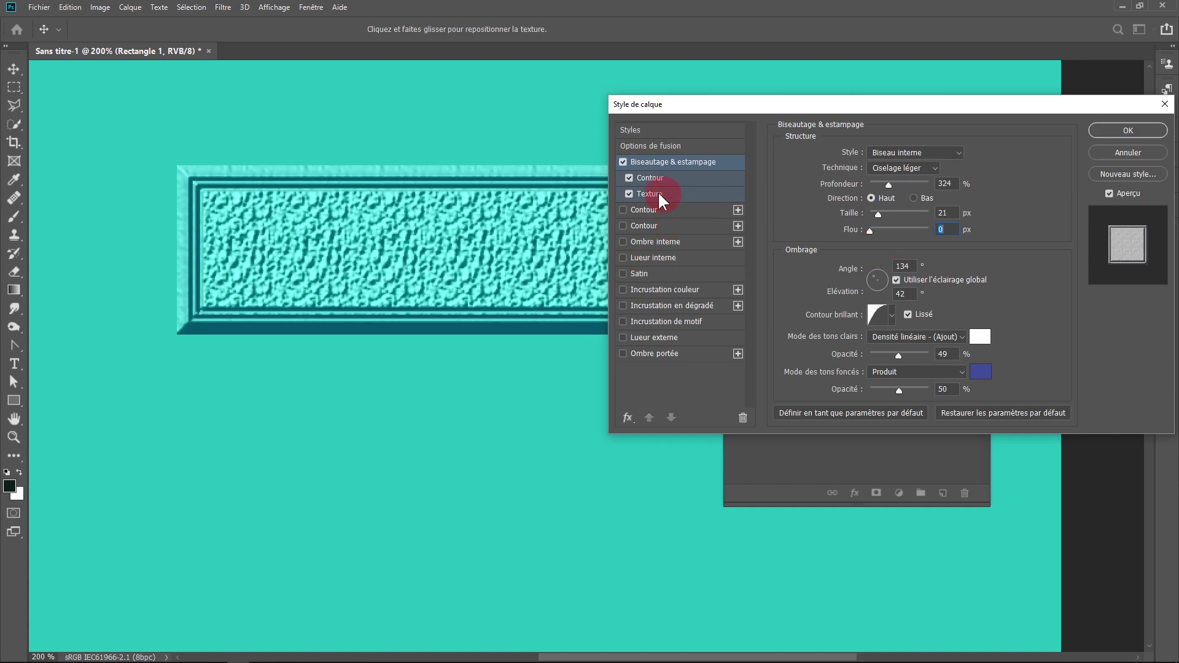
# Disable the bevel's Texture, reset its Contour sub-option to the linear shape and disable that too.
pyautogui.click(631, 194)
pyautogui.click(674, 182)
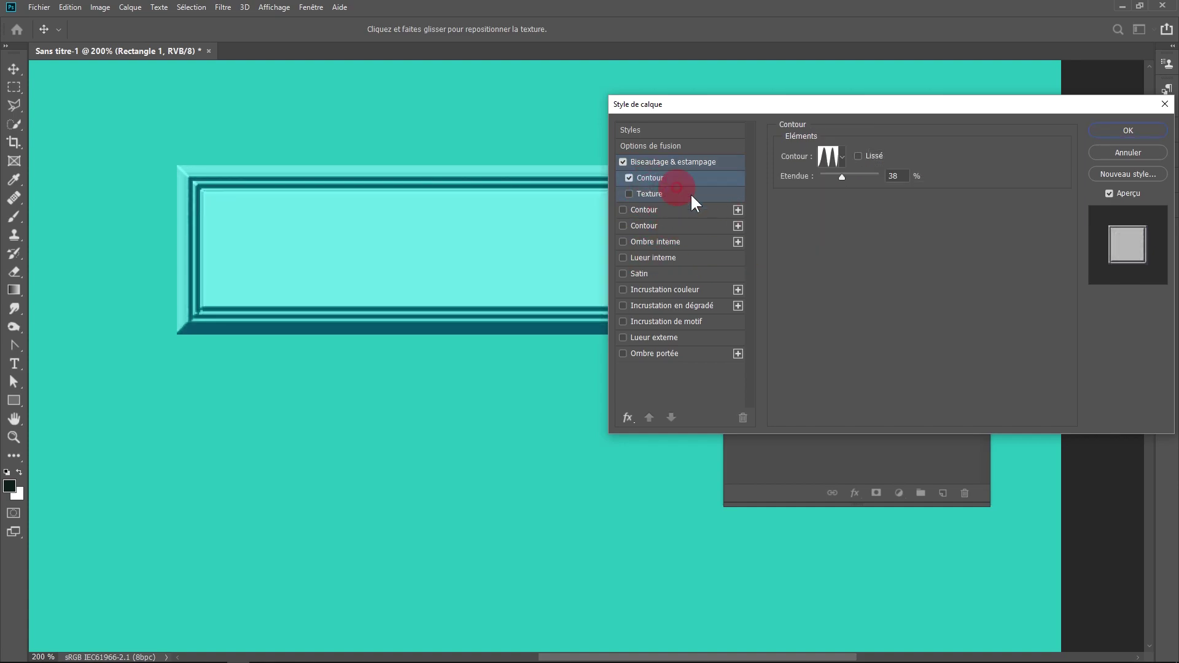
pyautogui.click(838, 158)
pyautogui.click(768, 184)
pyautogui.click(640, 178)
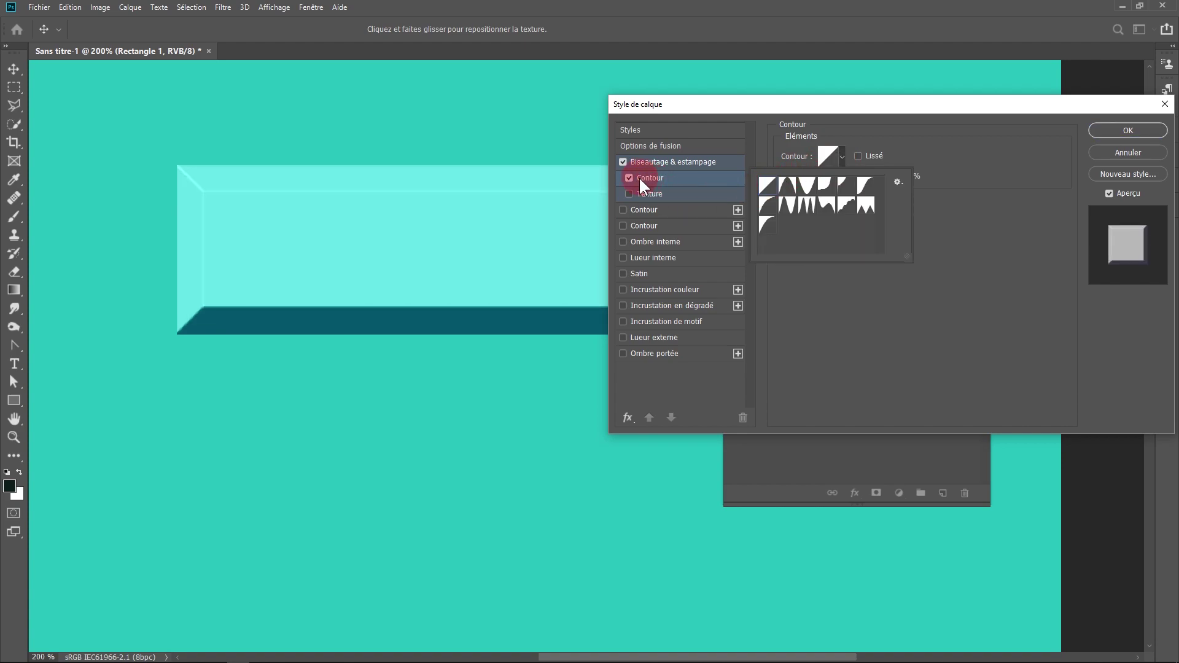
pyautogui.click(631, 177)
# Set the bevel's Profondeur to 105 % and its Contour brillant to the linear shape.
pyautogui.click(677, 160)
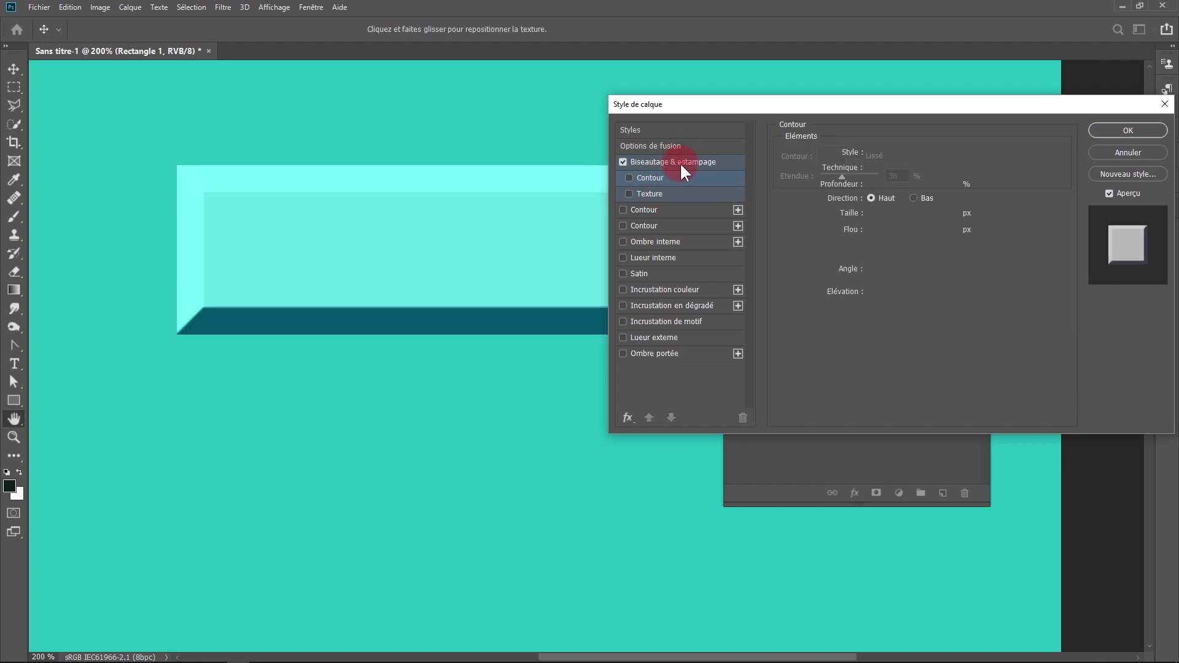
pyautogui.press('space')
pyautogui.moveTo(897, 192); pyautogui.dragTo(877, 187)
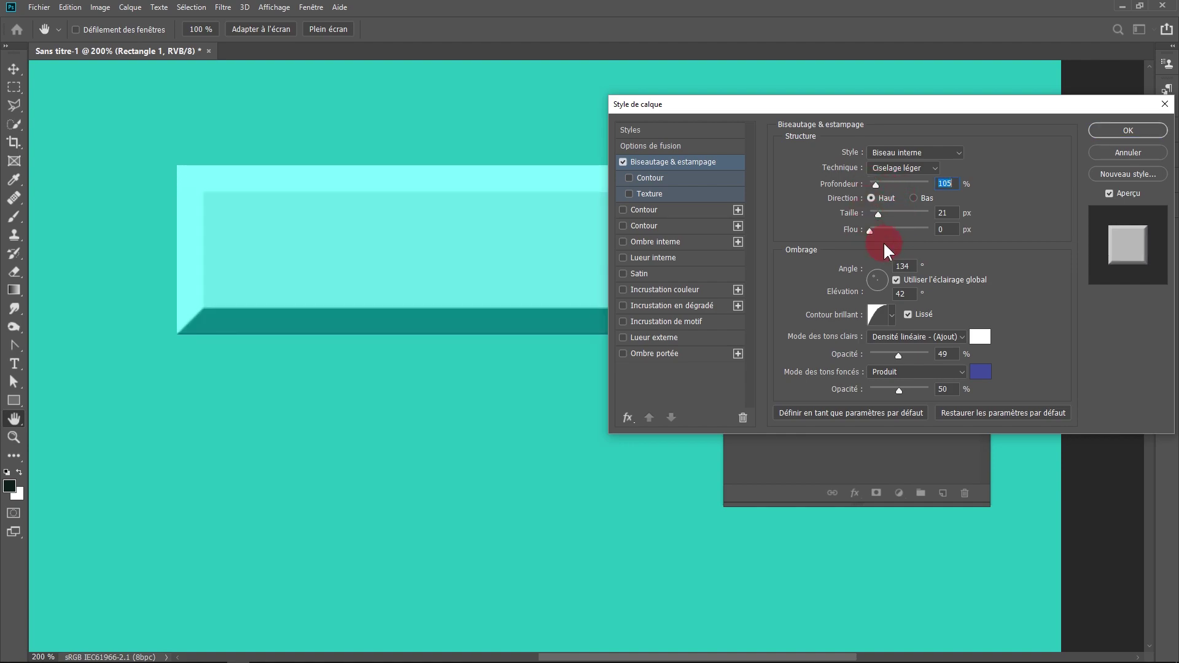
pyautogui.click(892, 316)
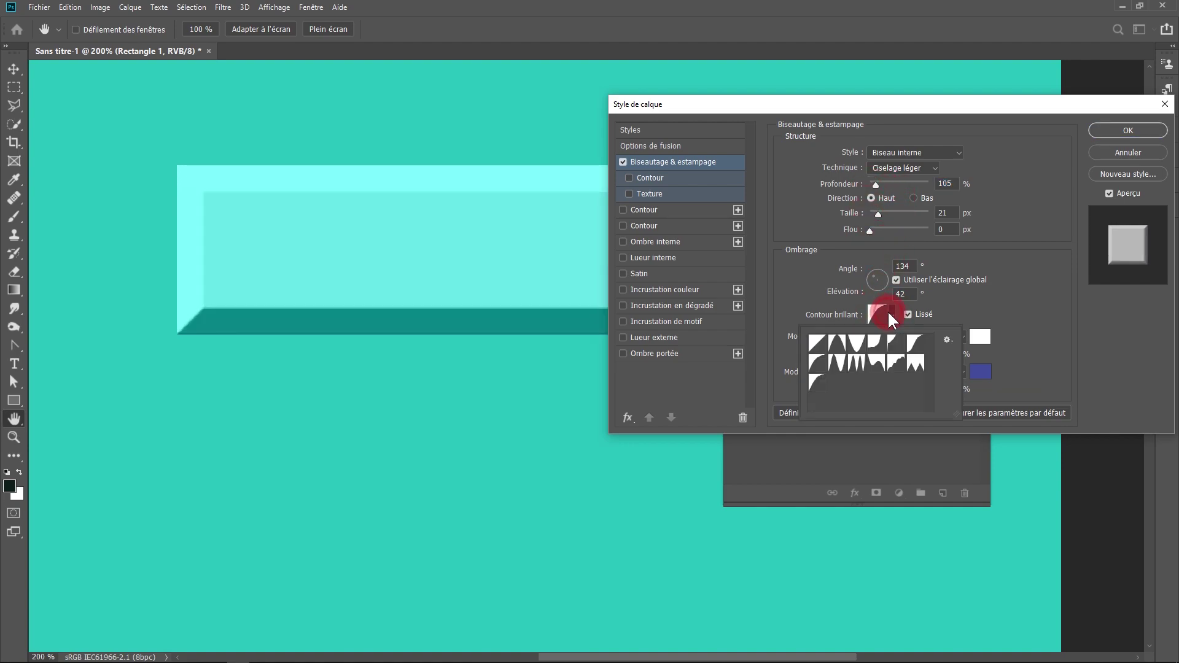
pyautogui.click(820, 351)
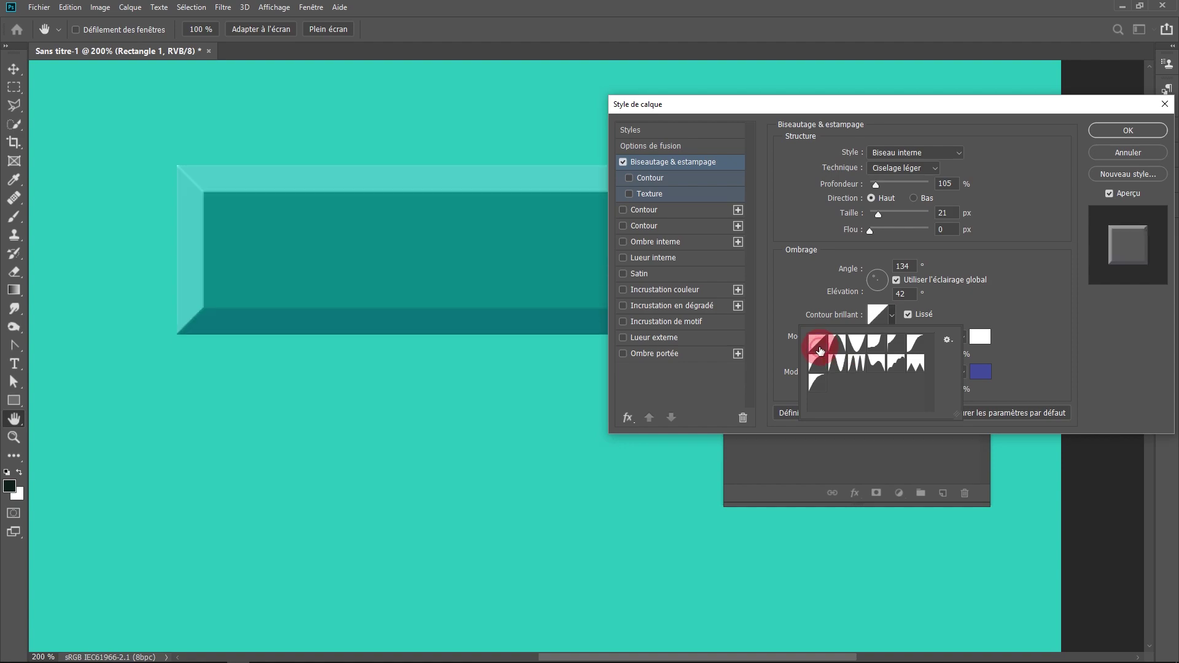
pyautogui.click(987, 381)
# Set the bevel's highlight opacity to 74 % and its Taille to 9 px, and apply the layer style.
pyautogui.click(915, 357)
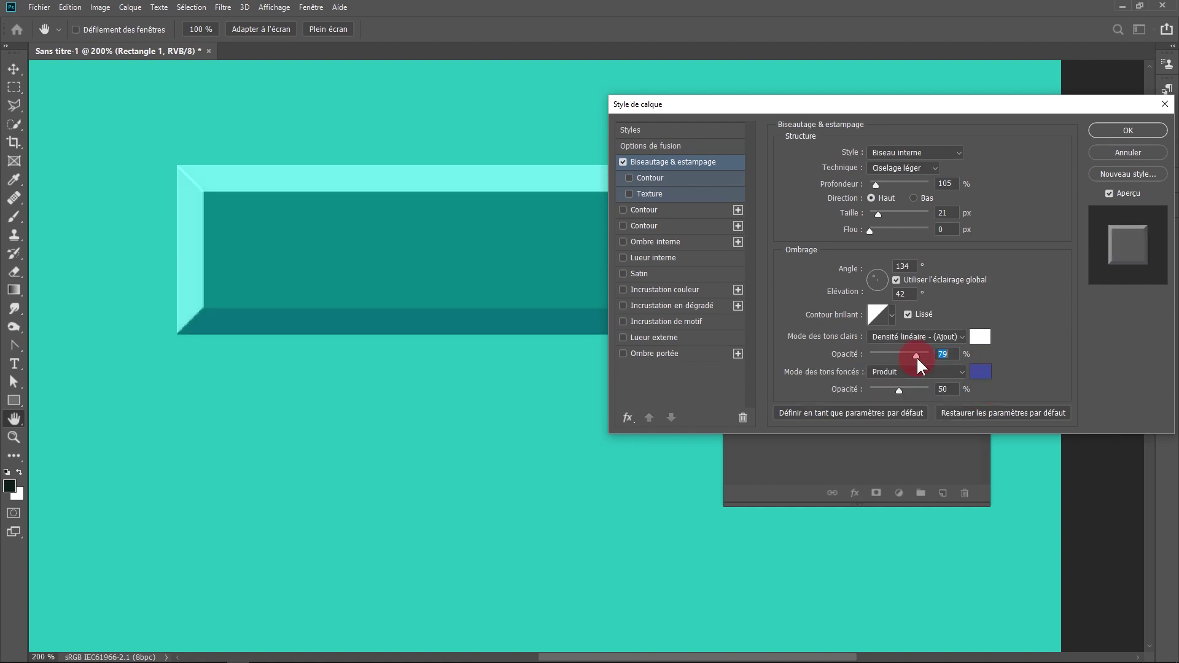
pyautogui.moveTo(914, 356); pyautogui.dragTo(913, 356)
pyautogui.moveTo(880, 212); pyautogui.dragTo(875, 213)
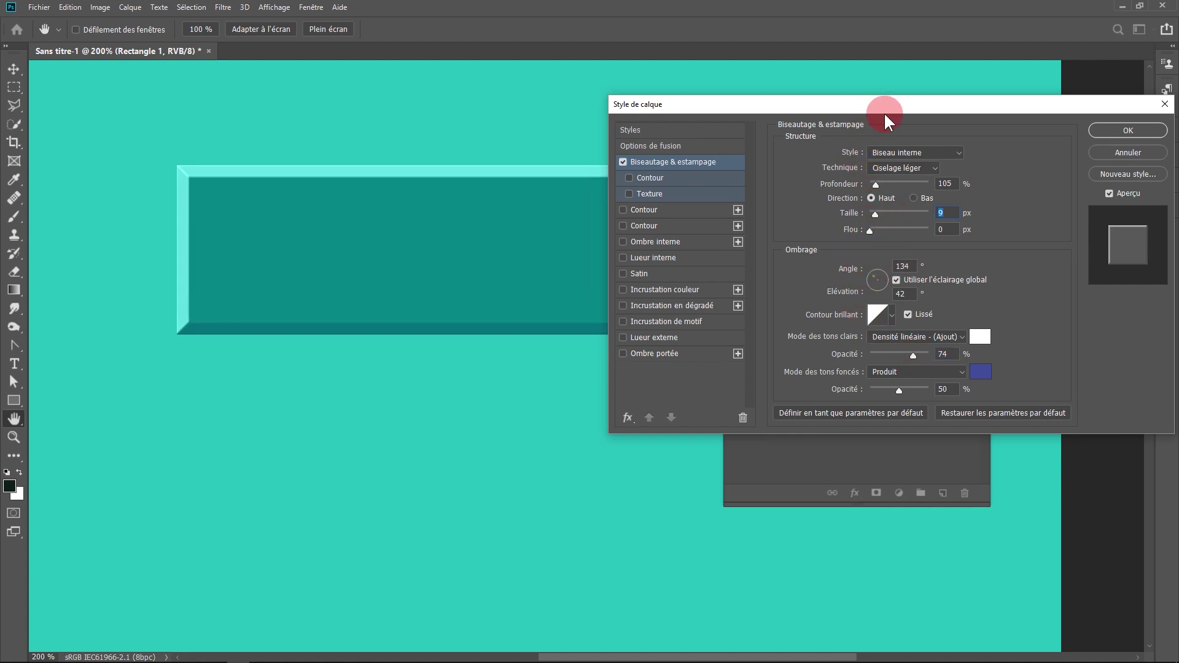
pyautogui.moveTo(884, 113); pyautogui.dragTo(521, 407)
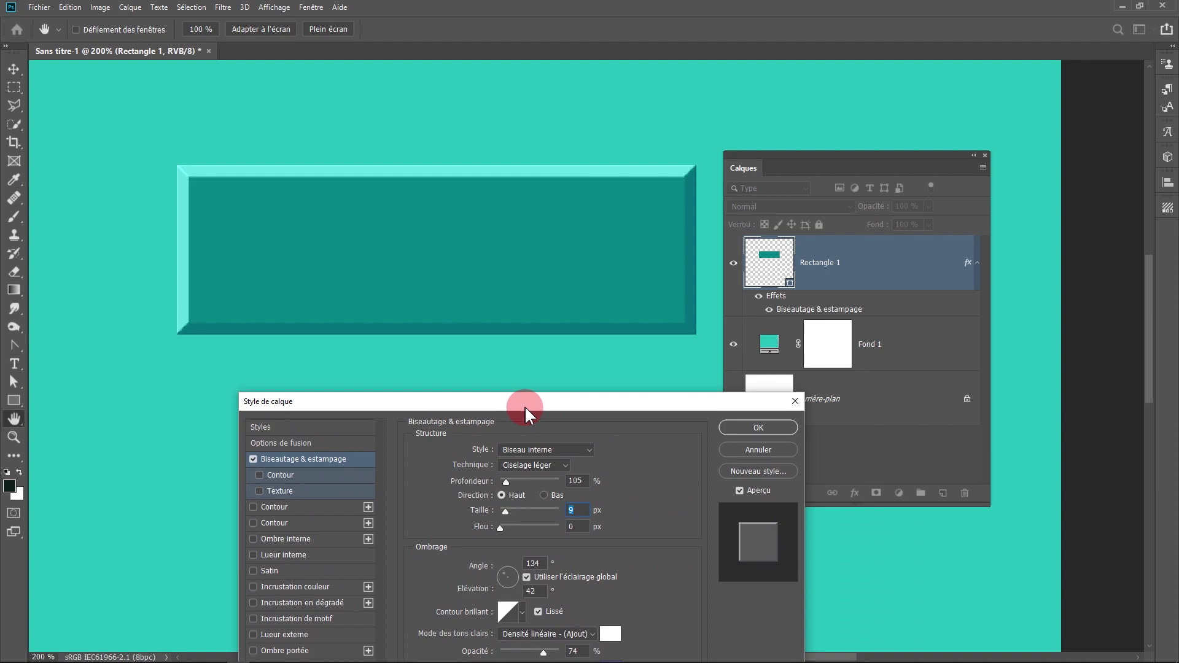
pyautogui.click(751, 427)
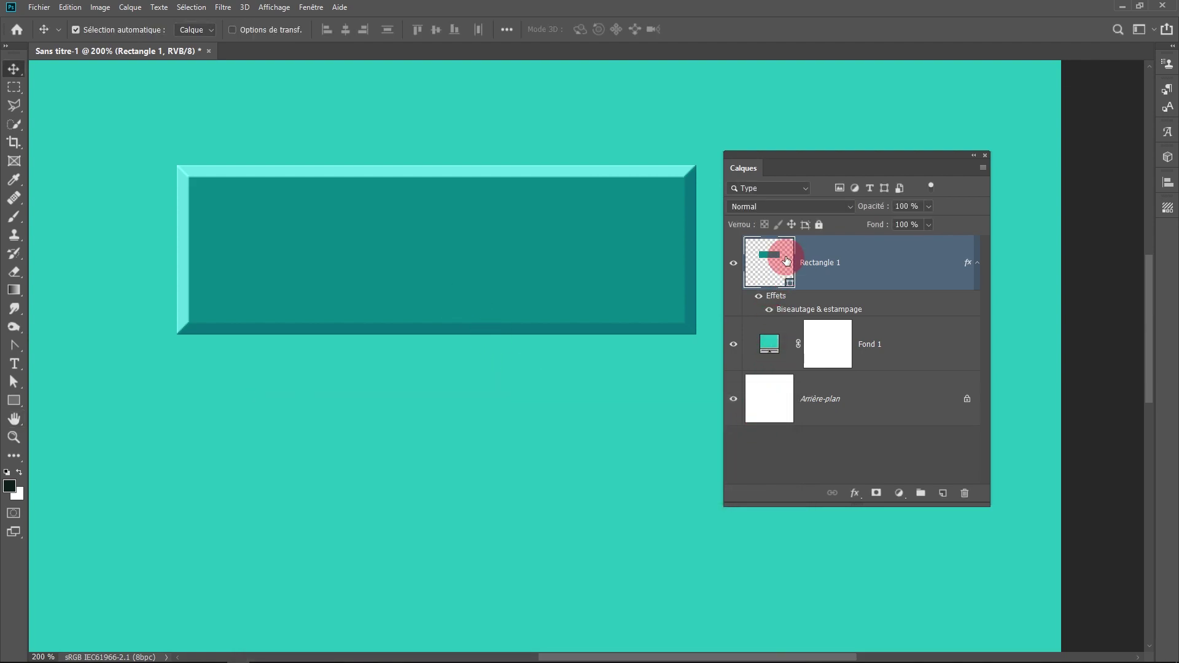
# Round all four corners of the rectangle with a 29 px radius in its shape properties.
pyautogui.click(311, 8)
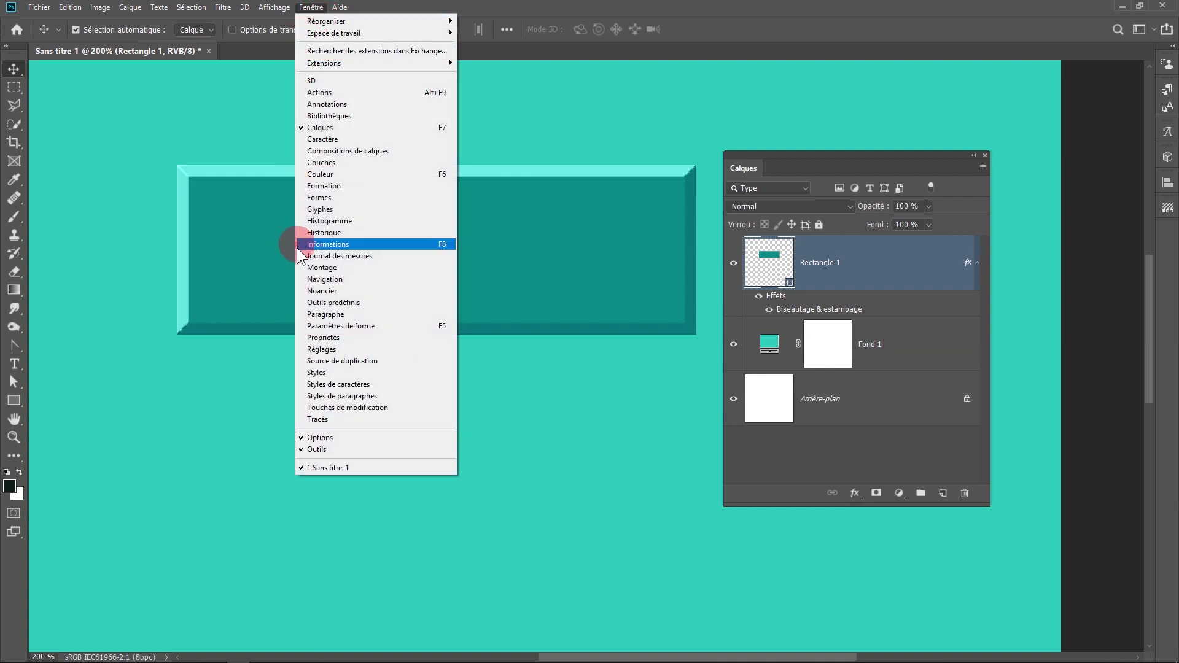
pyautogui.click(319, 337)
pyautogui.moveTo(986, 240); pyautogui.dragTo(794, 323)
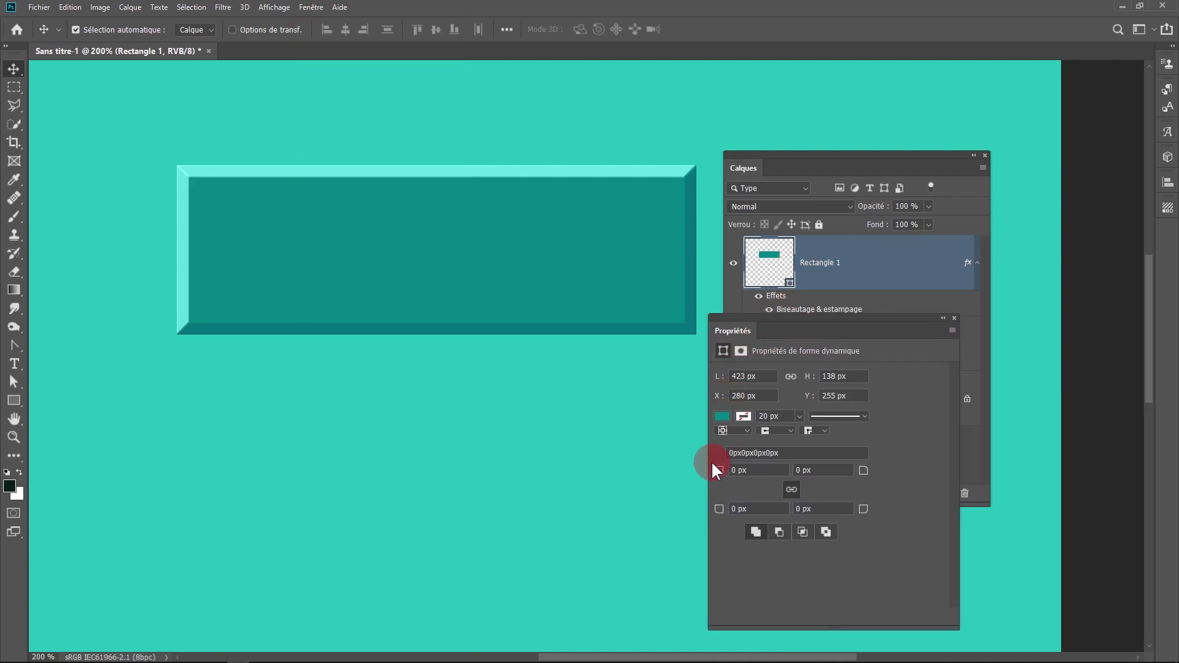
pyautogui.moveTo(723, 478); pyautogui.dragTo(740, 480)
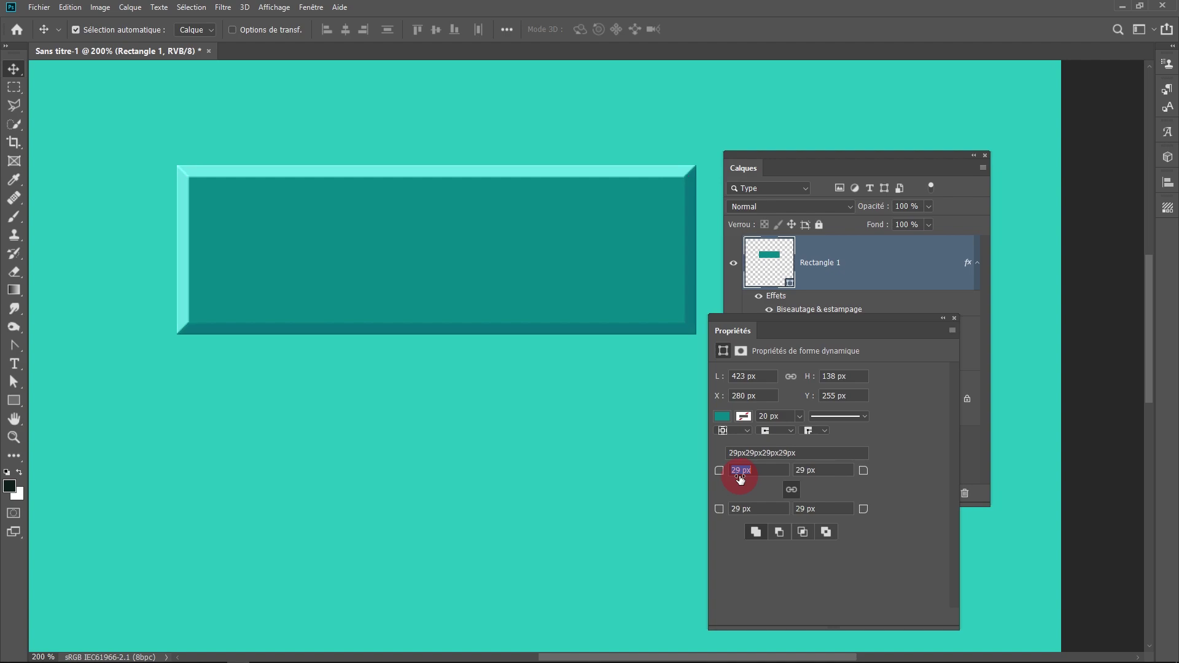
pyautogui.click(954, 317)
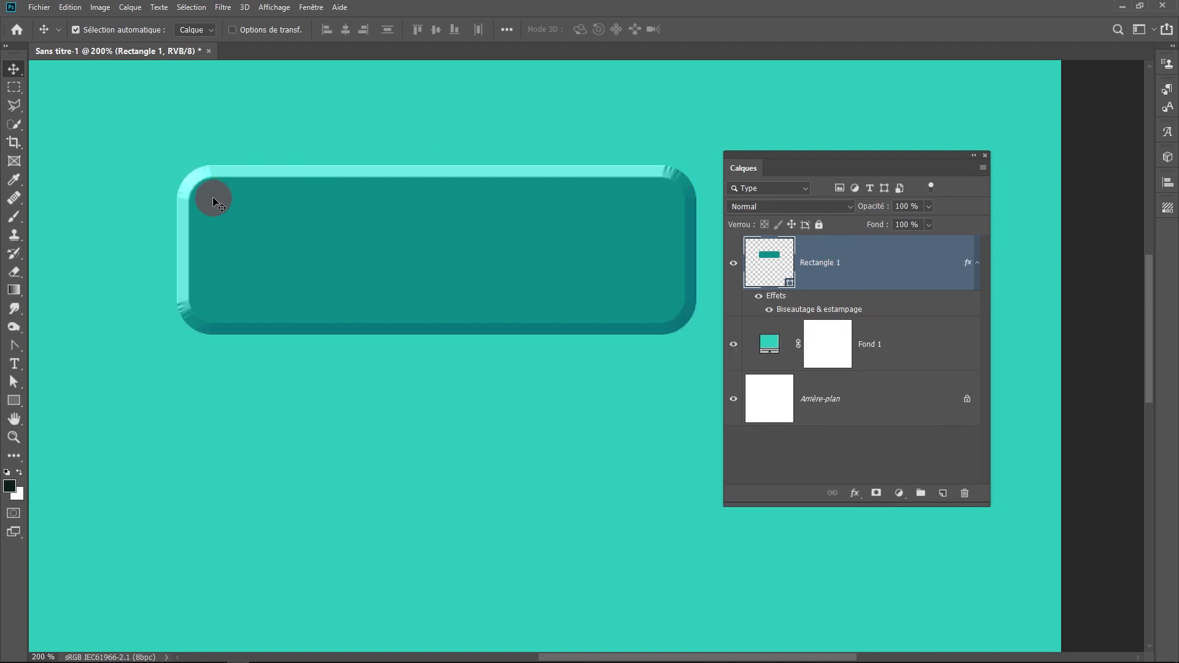
# Soften the bevel around the rounded corners by setting its Profondeur to 53 % and Flou to 4 px.
pyautogui.scroll(3, 221, 200)
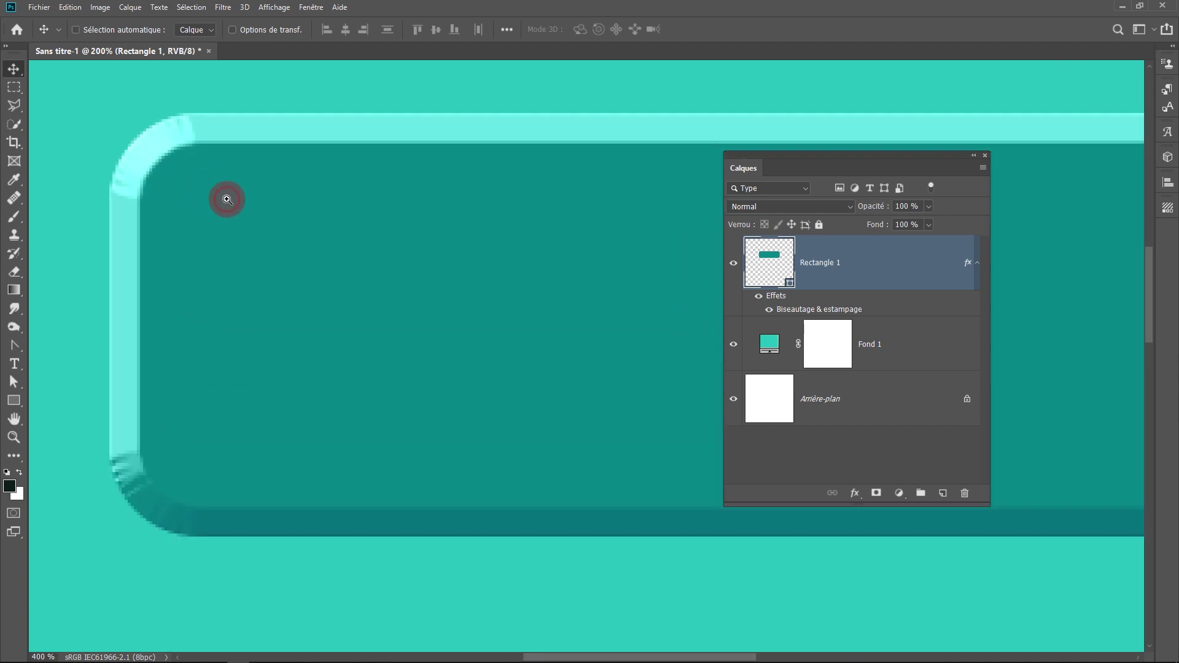
pyautogui.scroll(-2, 255, 442)
pyautogui.moveTo(324, 408); pyautogui.dragTo(256, 413)
pyautogui.doubleClick(803, 310)
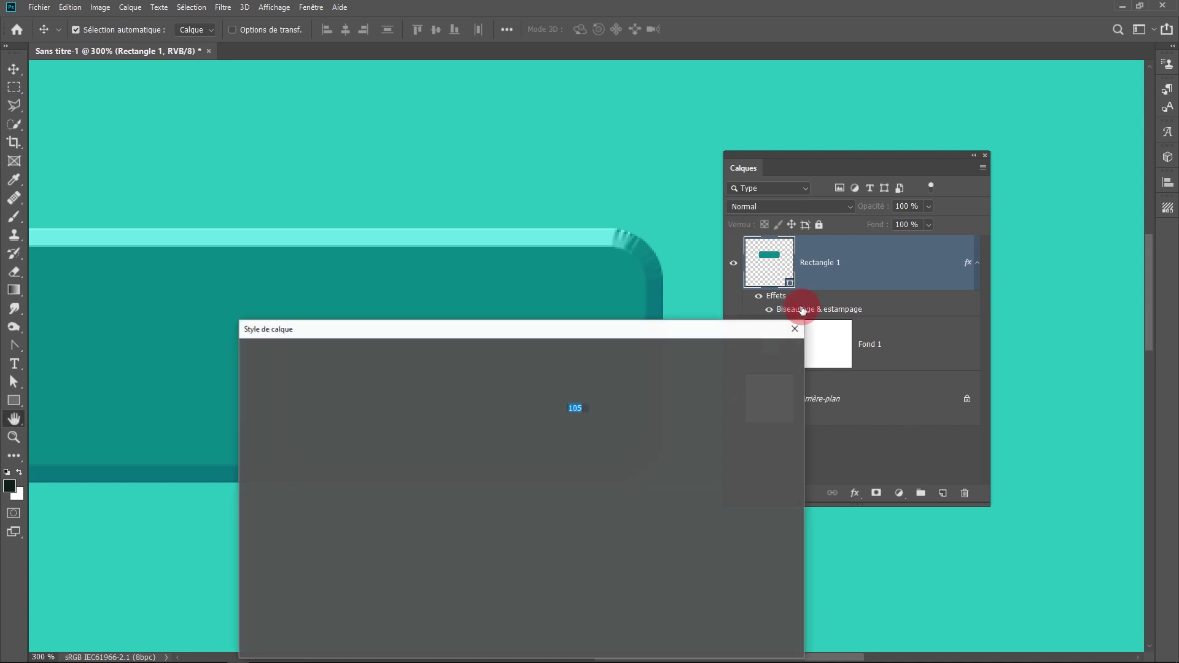
pyautogui.moveTo(711, 324); pyautogui.dragTo(1004, 165)
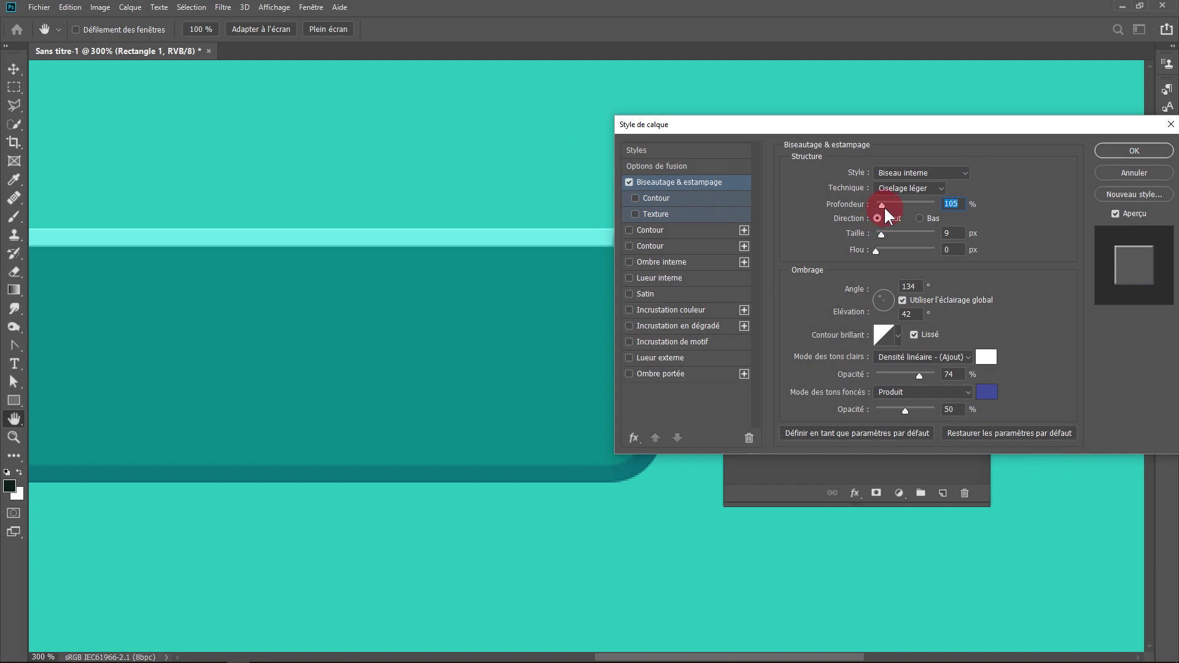
pyautogui.moveTo(845, 131); pyautogui.dragTo(898, 123)
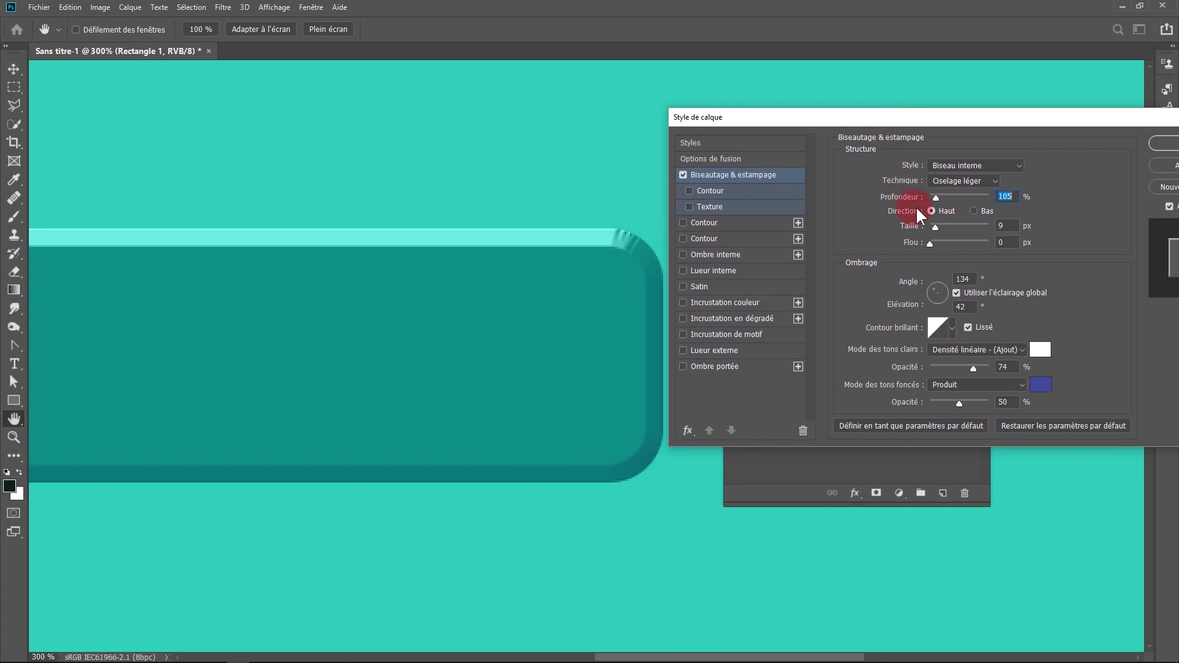
pyautogui.moveTo(937, 193); pyautogui.dragTo(933, 194)
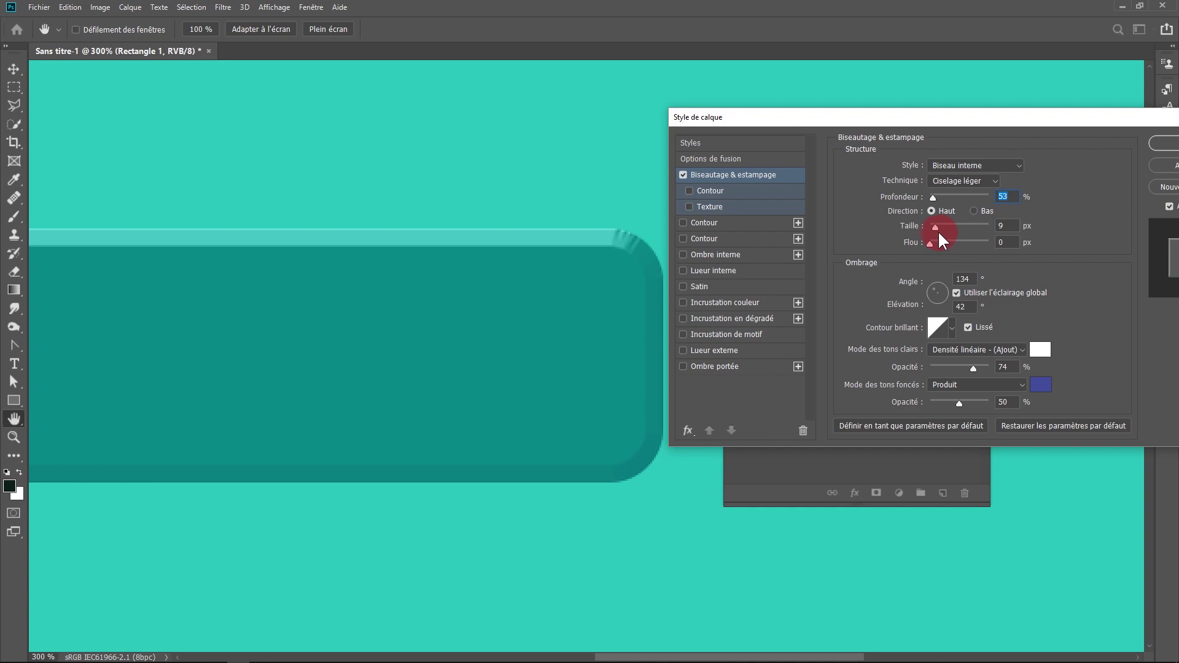
pyautogui.moveTo(929, 245); pyautogui.dragTo(934, 246)
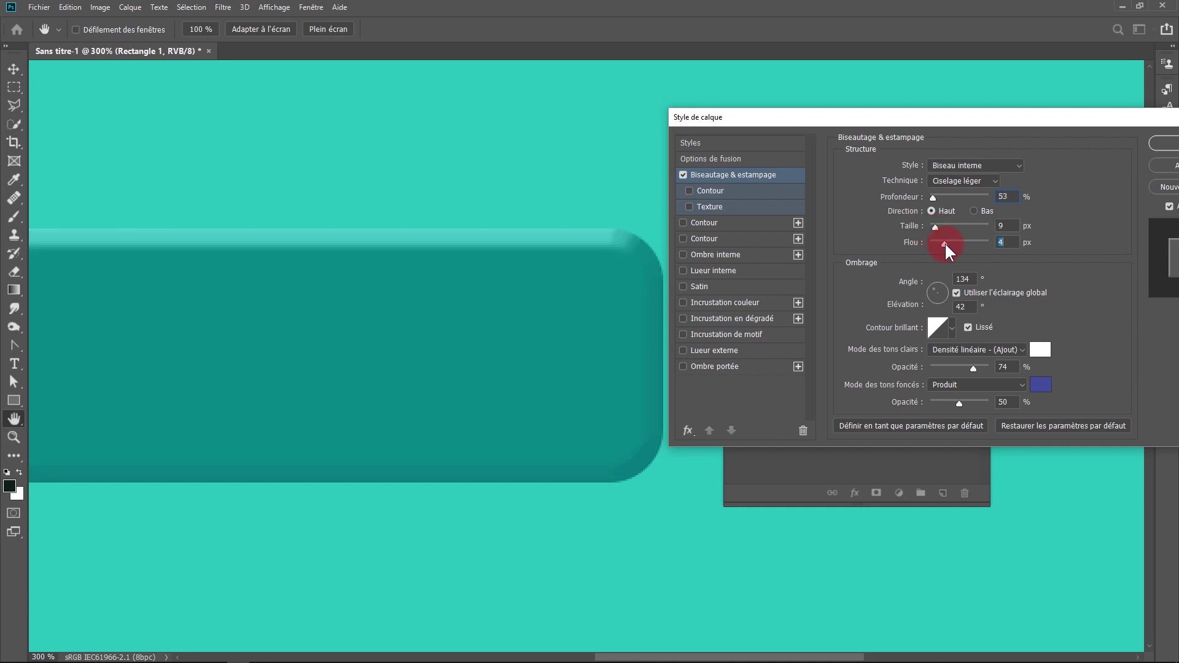
pyautogui.click(1160, 145)
# Add the text "Bouton", place it over the rounded rectangle and scale it to fit inside.
pyautogui.hotkey('ctrl', '-')
pyautogui.moveTo(514, 332); pyautogui.dragTo(323, 305)
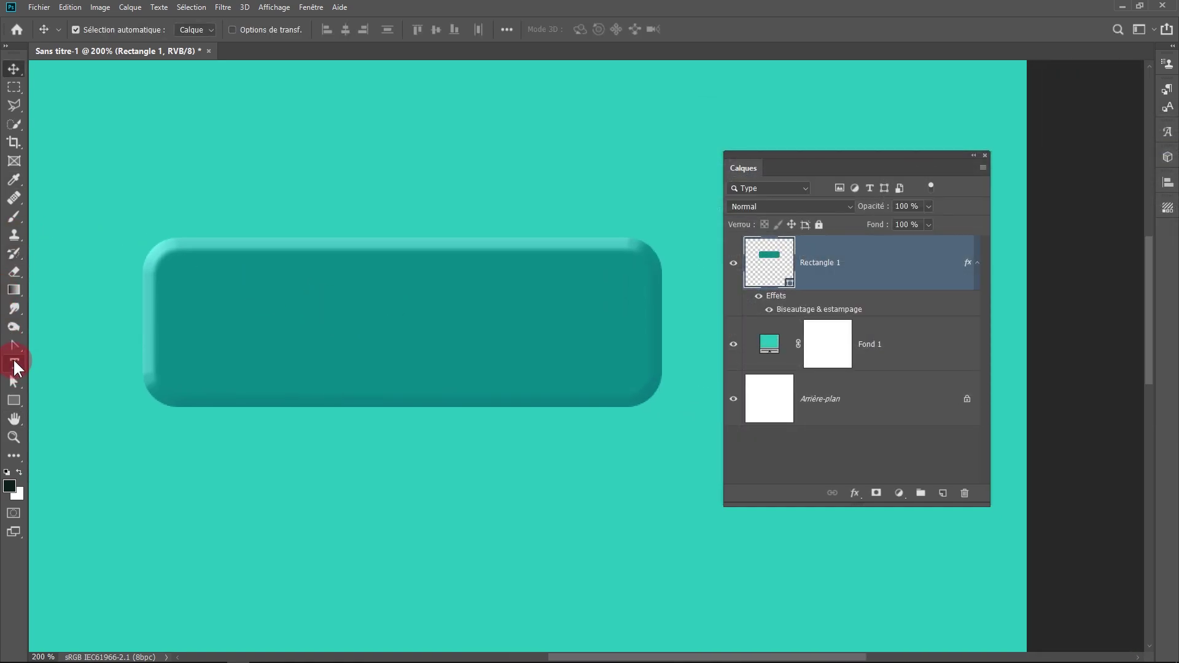
pyautogui.click(15, 364)
pyautogui.click(243, 478)
pyautogui.write('Bouton')
pyautogui.click(13, 69)
pyautogui.moveTo(361, 460); pyautogui.dragTo(274, 352)
pyautogui.hotkey('ctrl', 't')
pyautogui.moveTo(159, 278); pyautogui.dragTo(263, 303)
pyautogui.press('Return')
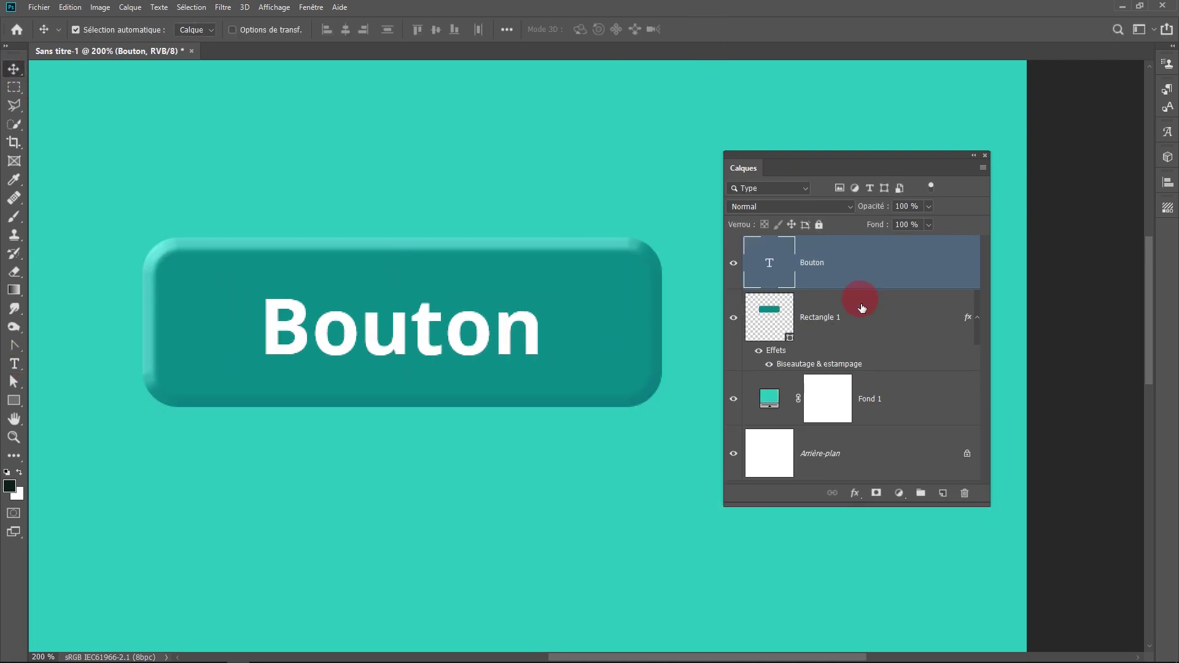
# Centre the Bouton text on the Rectangle 1 shape with the alignment options.
pyautogui.keyDown('shift'); pyautogui.click(861, 314); pyautogui.keyUp('shift')
pyautogui.click(506, 30)
pyautogui.click(434, 69)
pyautogui.click(520, 69)
pyautogui.click(310, 166)
# Change the Bouton text's colour to a light turquoise in its properties.
pyautogui.click(866, 279)
pyautogui.click(311, 7)
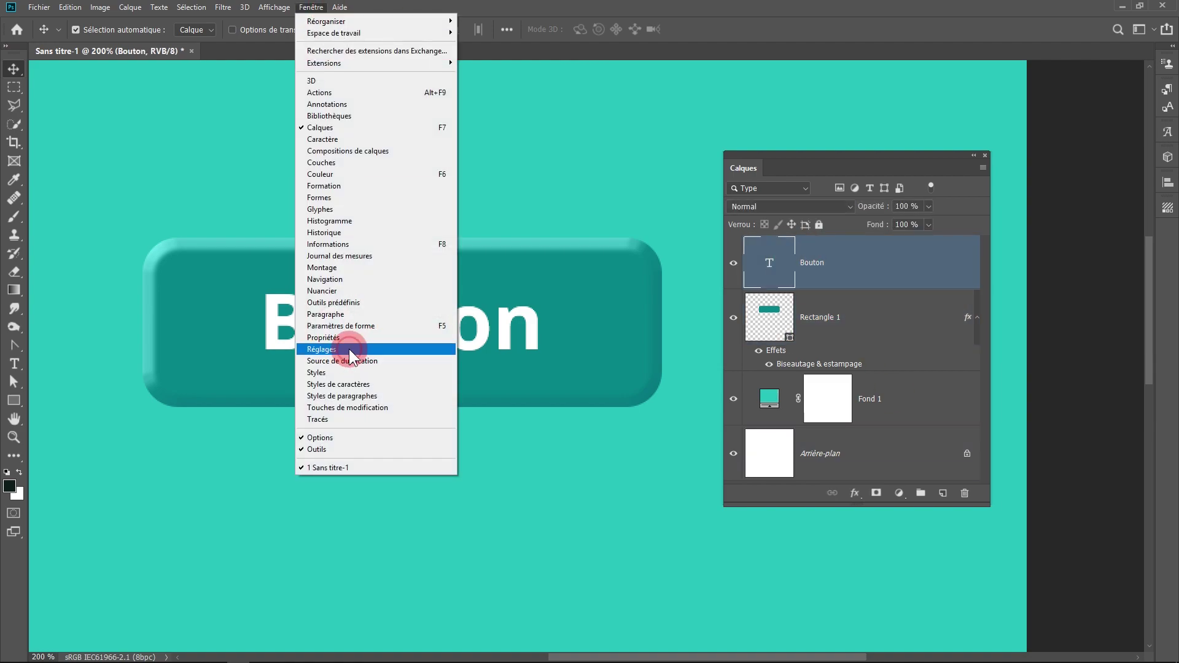
pyautogui.click(324, 338)
pyautogui.click(822, 508)
pyautogui.click(863, 315)
pyautogui.click(992, 348)
pyautogui.click(861, 282)
pyautogui.click(1116, 266)
pyautogui.click(956, 318)
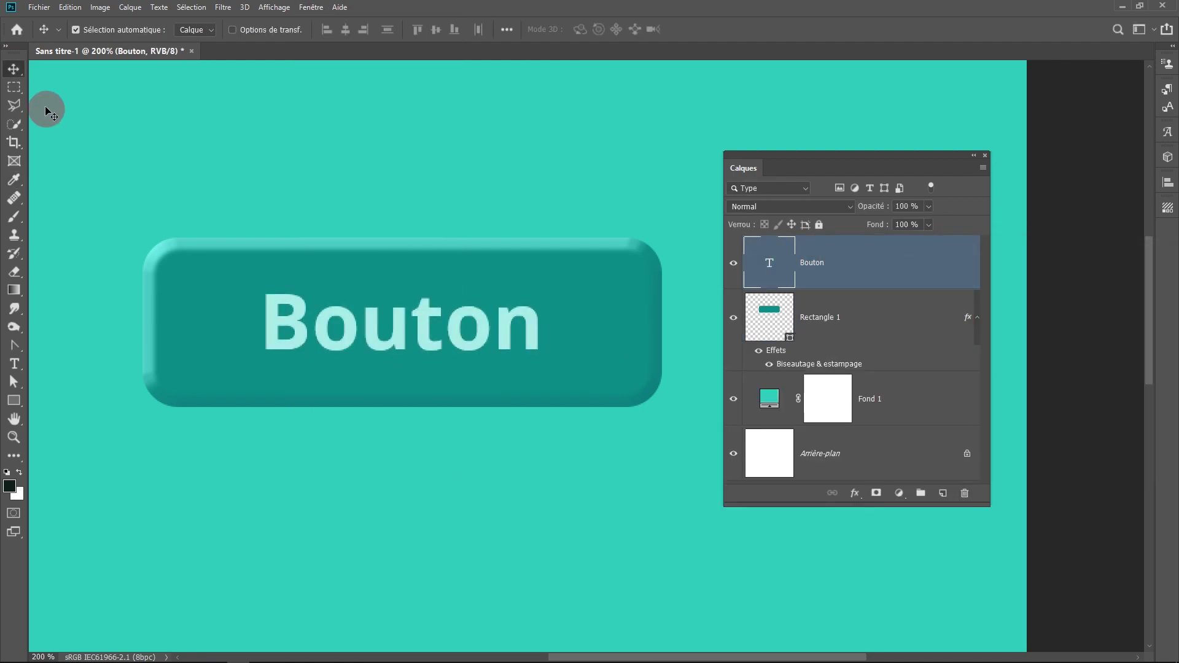
pyautogui.hotkey('ctrl', '-')
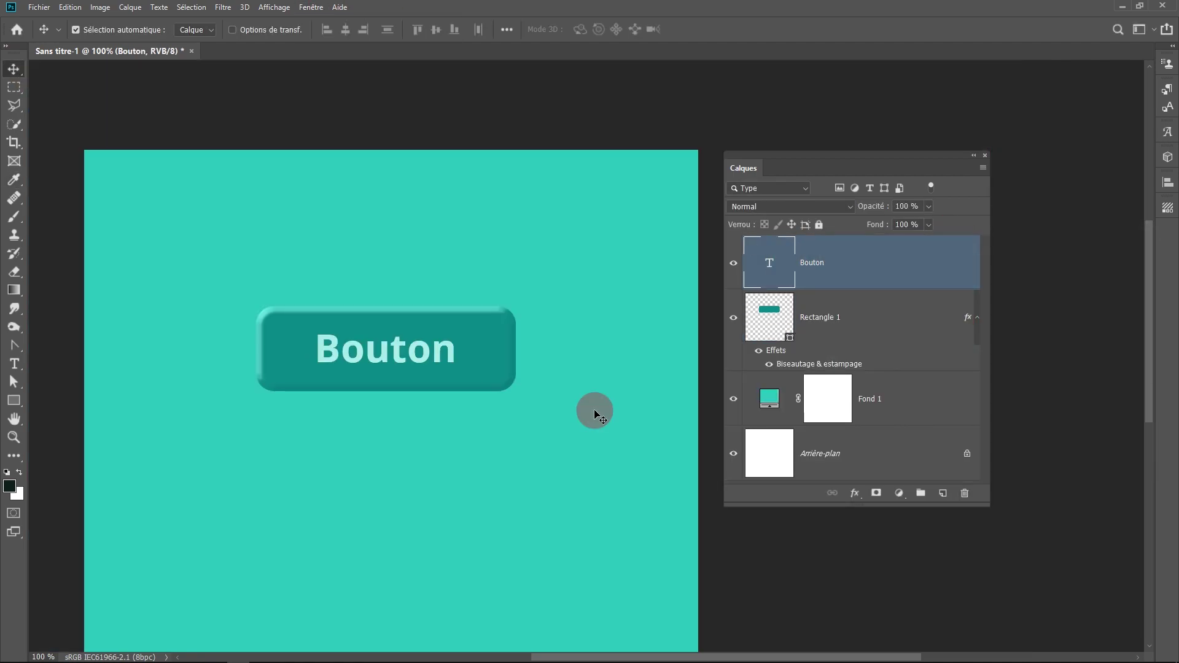